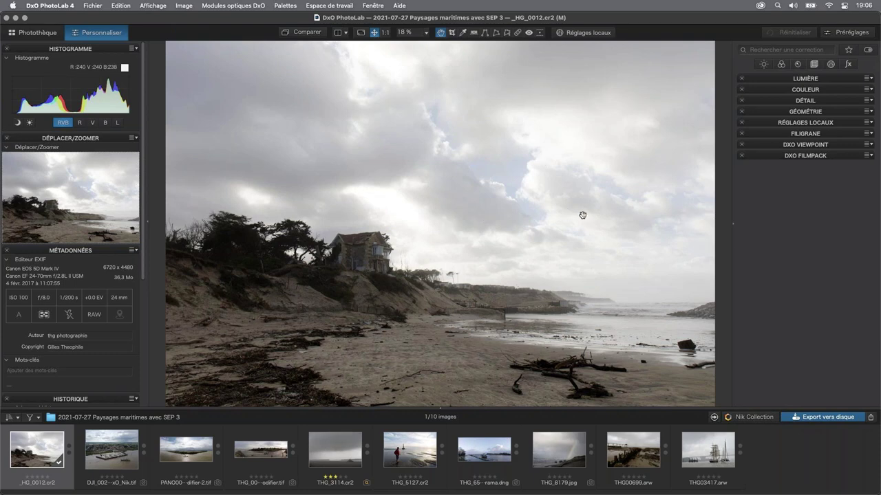
Browse the presets gallery, then close it.
{"action": "left_click", "coordinate": [843, 36]}
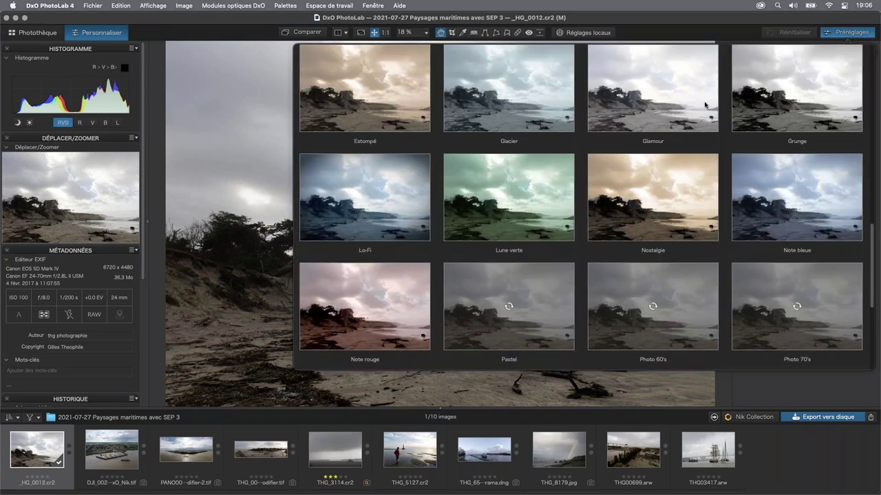
{"action": "scroll", "coordinate": [637, 156], "scroll_direction": "up", "scroll_amount": 2}
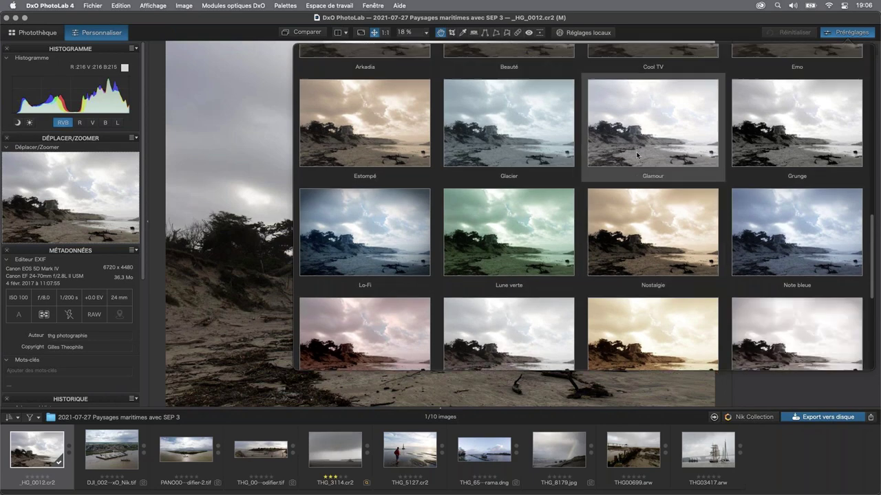
{"action": "scroll", "coordinate": [637, 156], "scroll_direction": "up", "scroll_amount": 3}
{"action": "scroll", "coordinate": [635, 179], "scroll_direction": "up", "scroll_amount": 10}
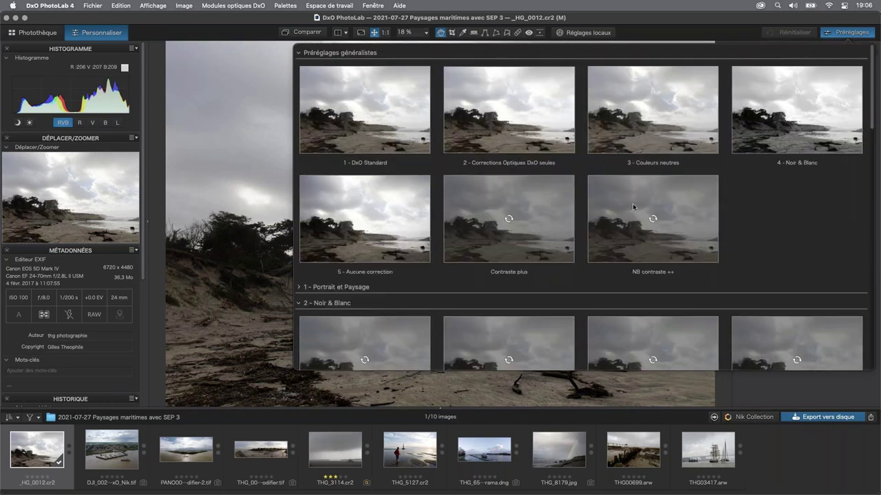
{"action": "scroll", "coordinate": [585, 243], "scroll_direction": "down", "scroll_amount": 3}
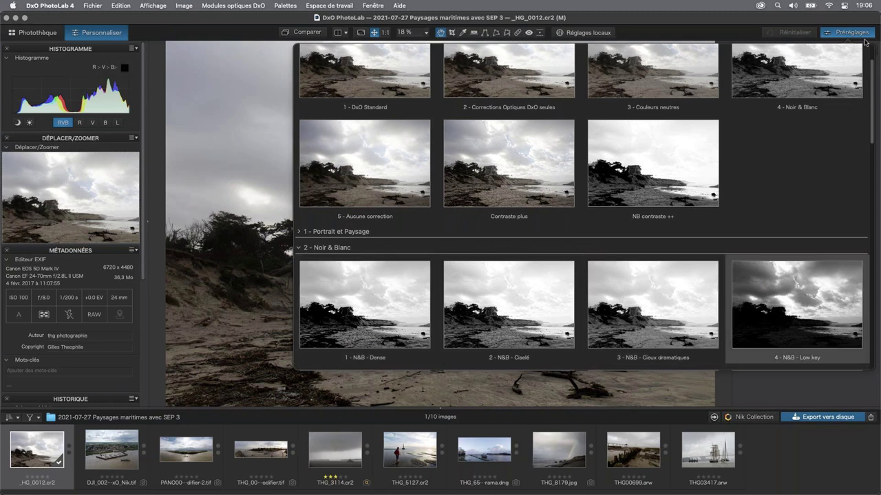
{"action": "left_click", "coordinate": [800, 386]}
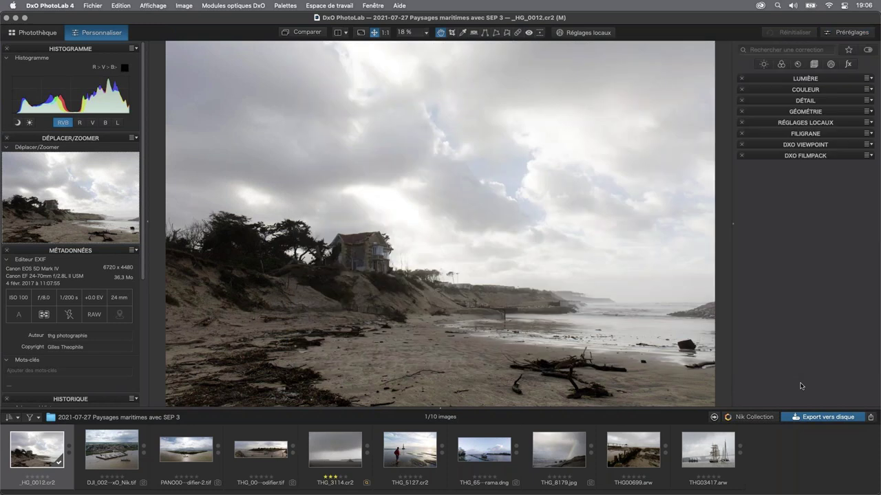
Check Couleur > Rendu des couleurs, keeping Rendus génériques at intensity 100, then fold it.
{"action": "left_click", "coordinate": [812, 157]}
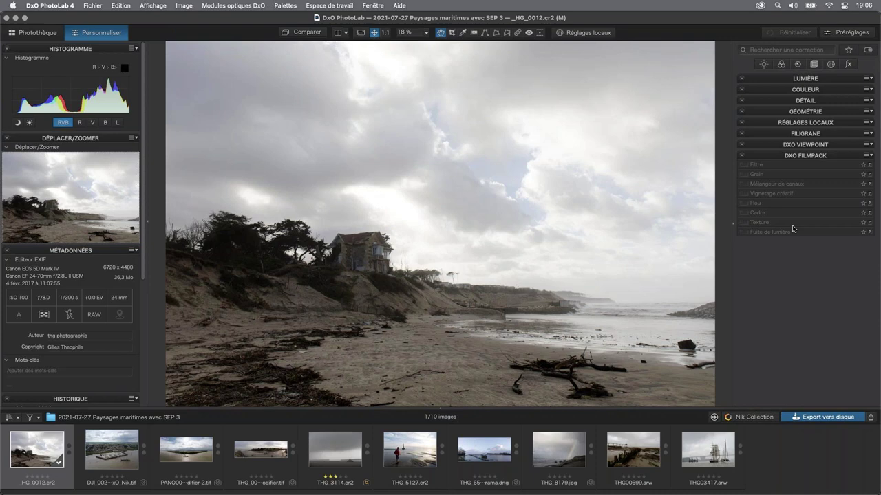
{"action": "left_click", "coordinate": [816, 157]}
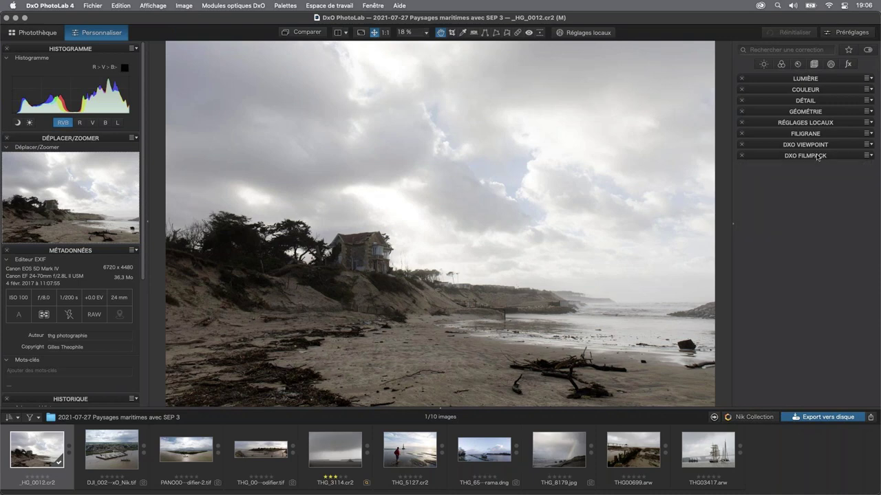
{"action": "left_click", "coordinate": [809, 93]}
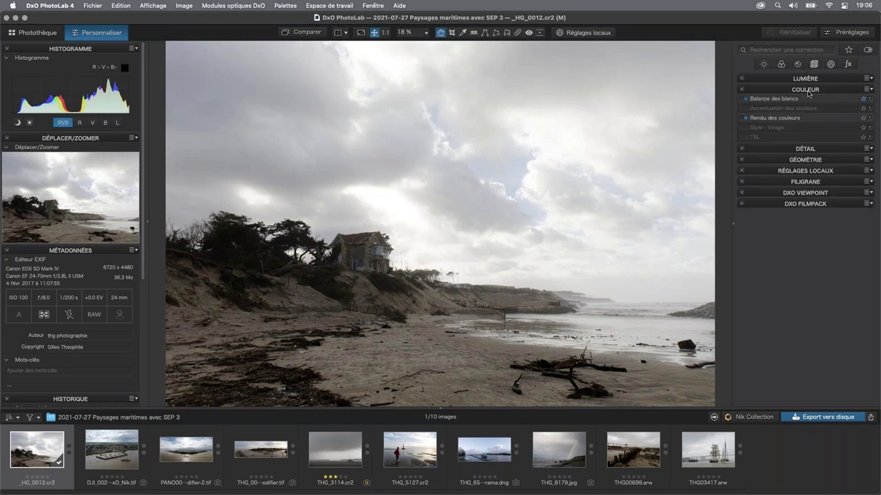
{"action": "left_click", "coordinate": [789, 120]}
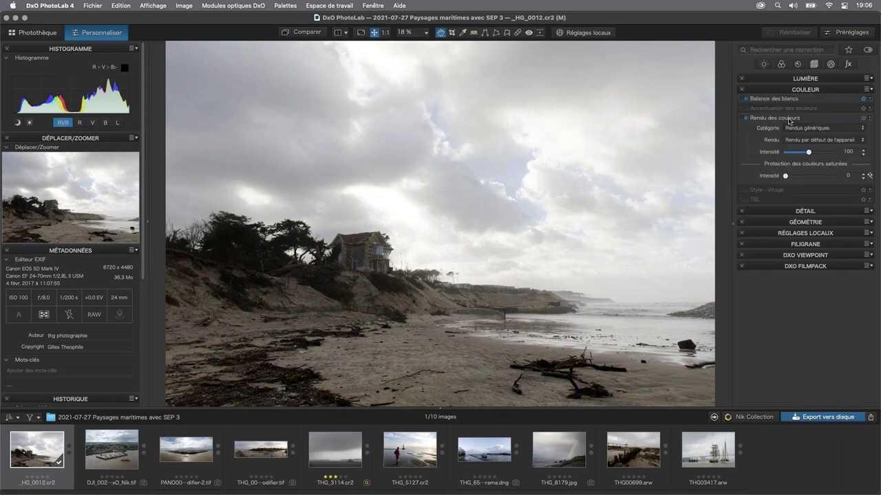
{"action": "left_click", "coordinate": [861, 130]}
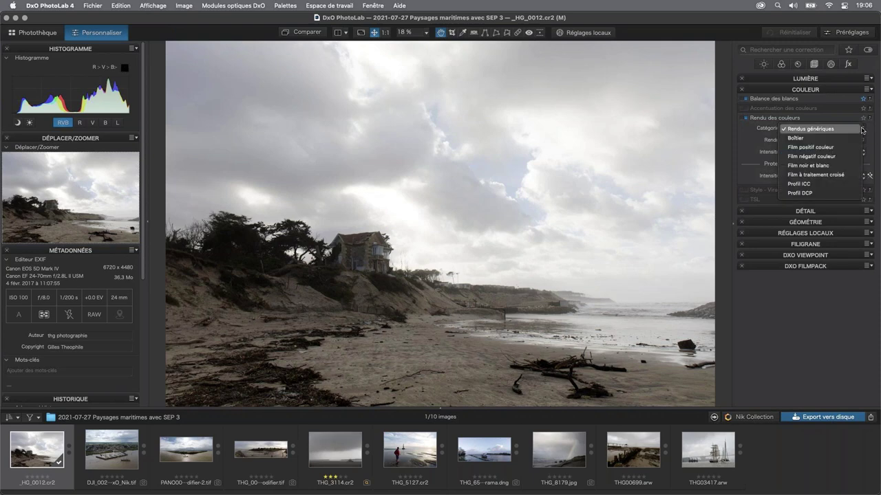
{"action": "left_click", "coordinate": [741, 140]}
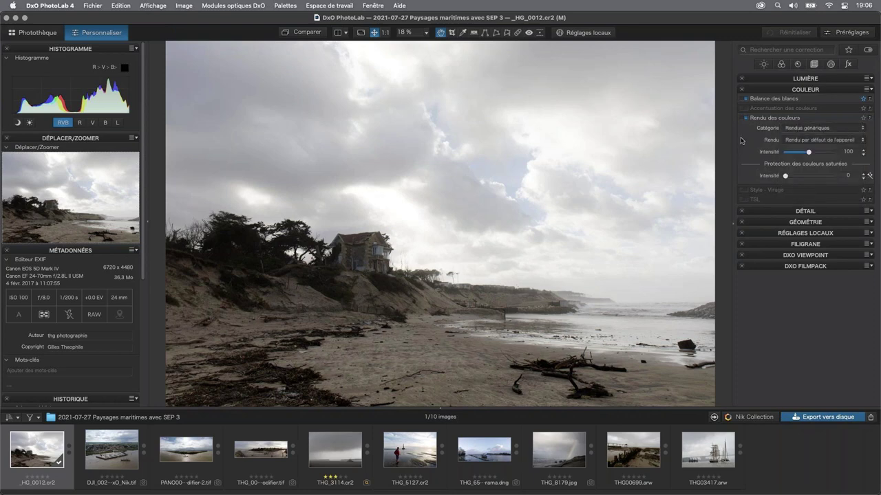
{"action": "left_click", "coordinate": [802, 90]}
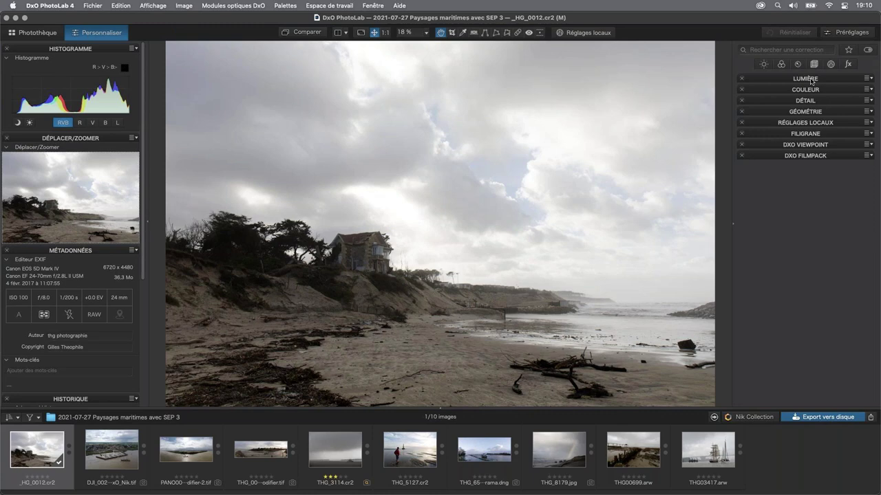
Set DxO Smart Lighting to Fort mode with Intensité 75, then fold Lumière.
{"action": "left_click", "coordinate": [812, 81]}
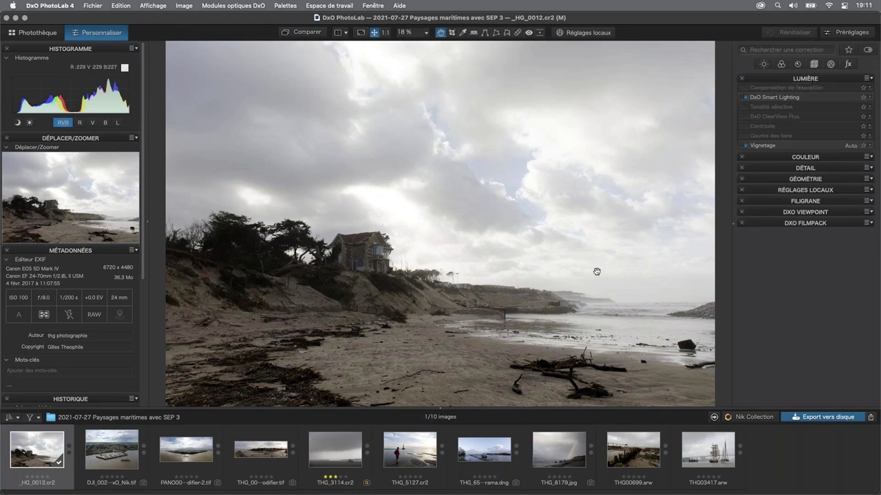
{"action": "left_click", "coordinate": [796, 98]}
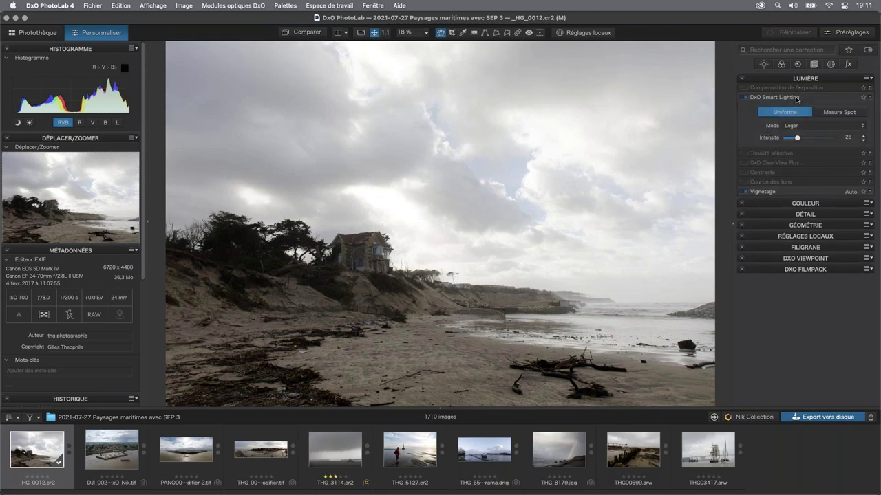
{"action": "left_click", "coordinate": [812, 127]}
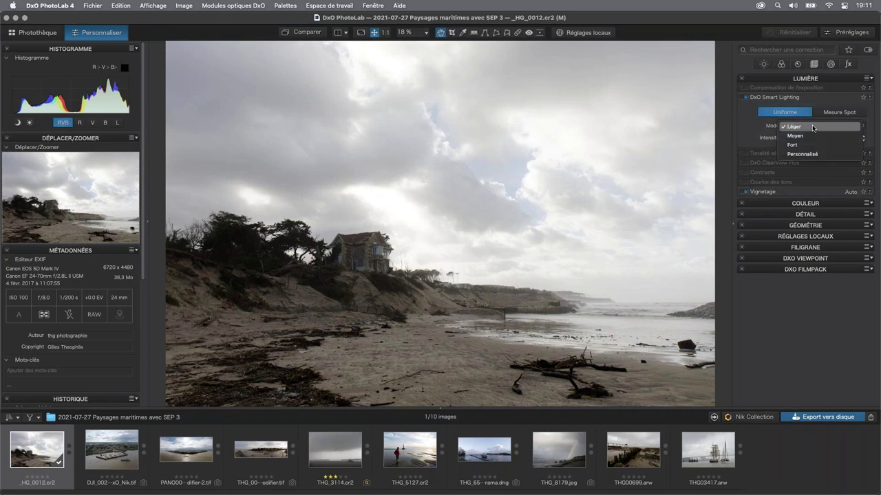
{"action": "left_click", "coordinate": [801, 145]}
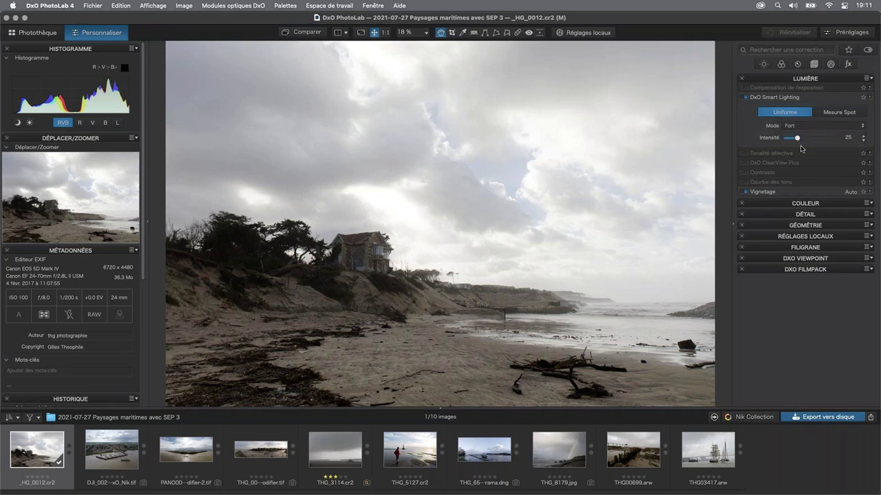
{"action": "left_click_drag", "start_coordinate": [796, 138], "coordinate": [820, 138]}
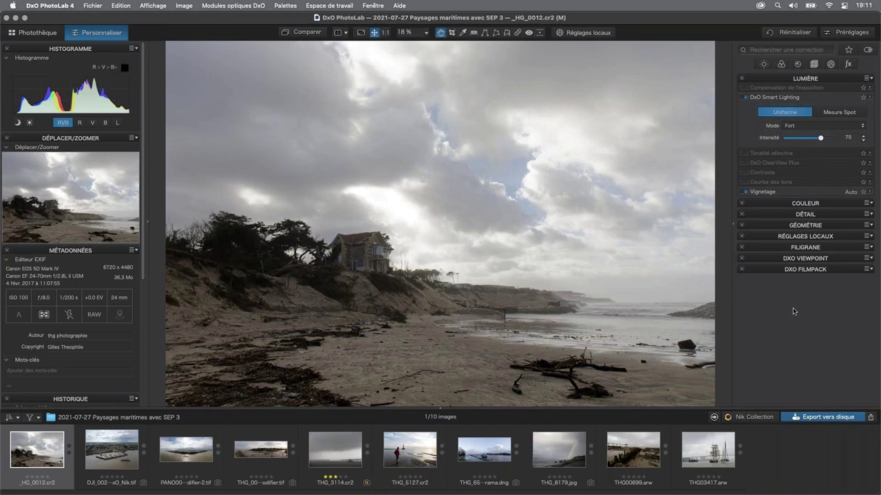
{"action": "left_click", "coordinate": [787, 80]}
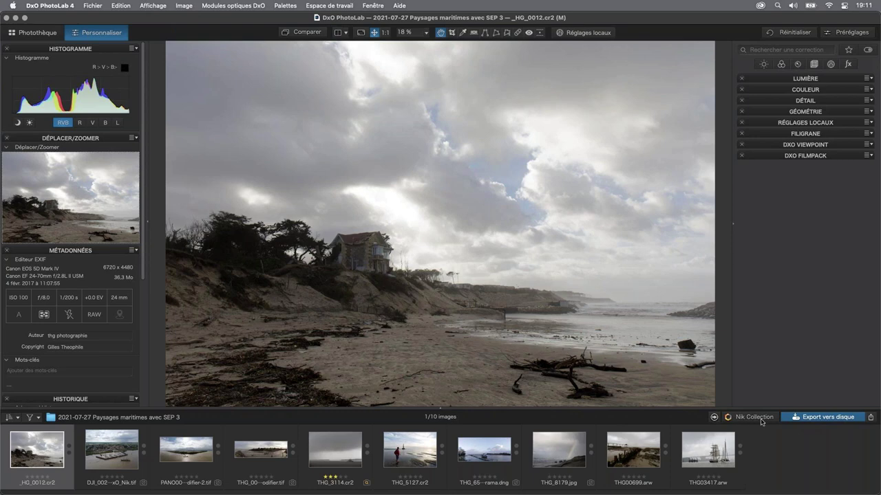
Open the Nik Collection Plugin Selector and its Réglages export settings.
{"action": "left_click", "coordinate": [755, 417]}
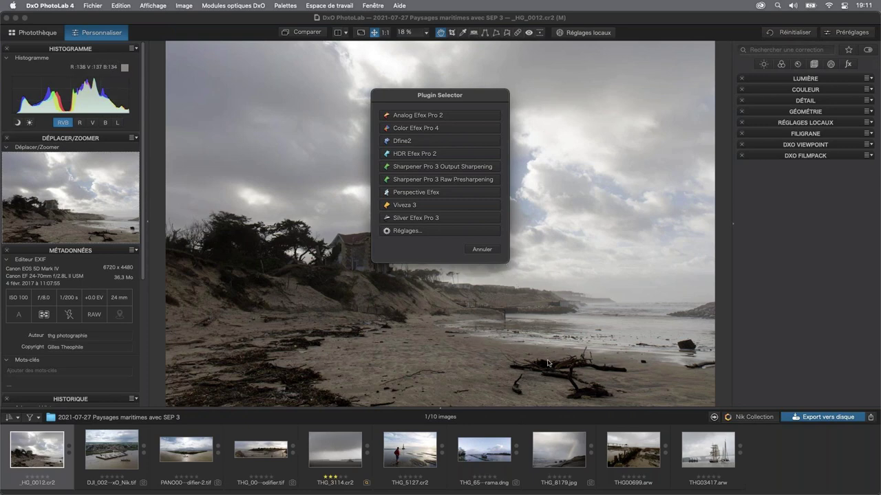
{"action": "left_click", "coordinate": [414, 232]}
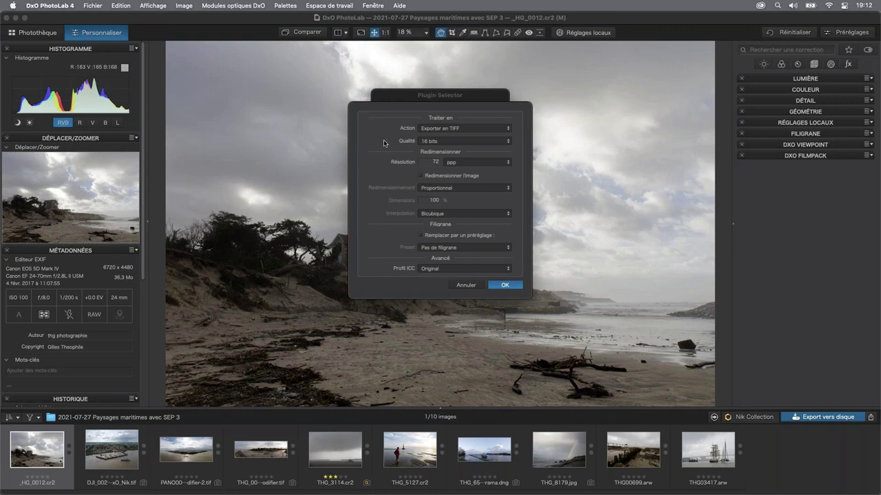
{"action": "left_click", "coordinate": [474, 131]}
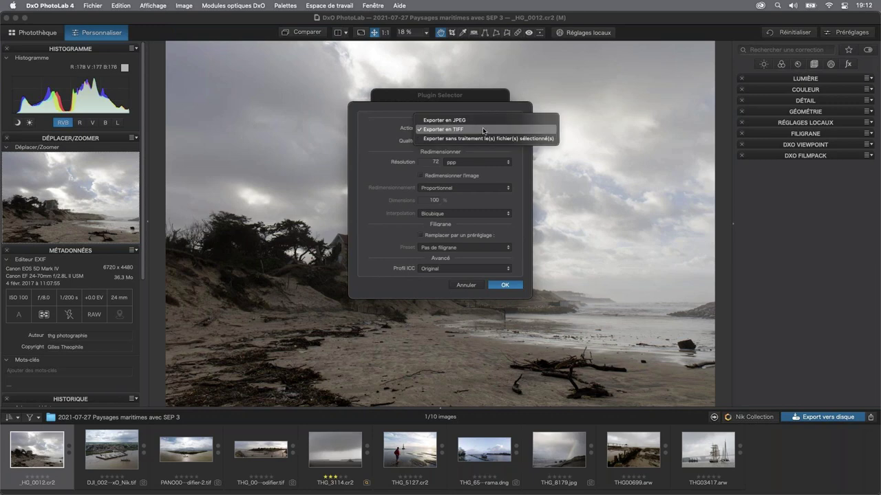
{"action": "left_click", "coordinate": [483, 131]}
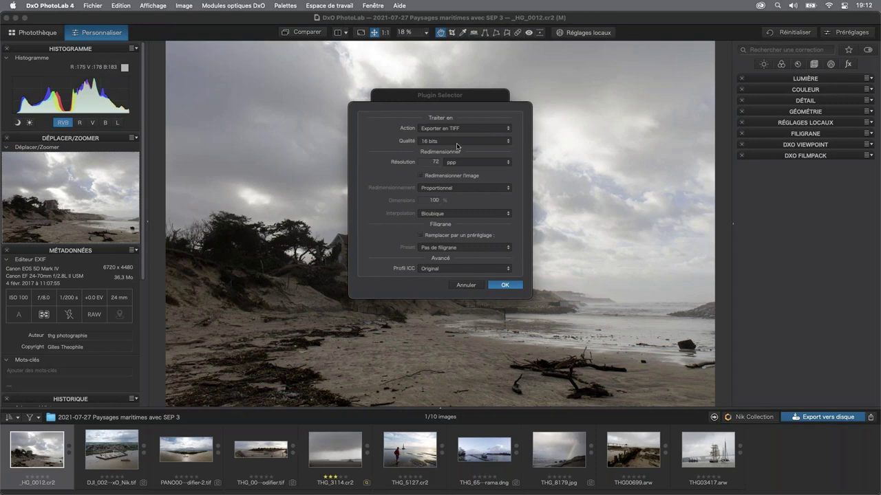
{"action": "left_click", "coordinate": [457, 142]}
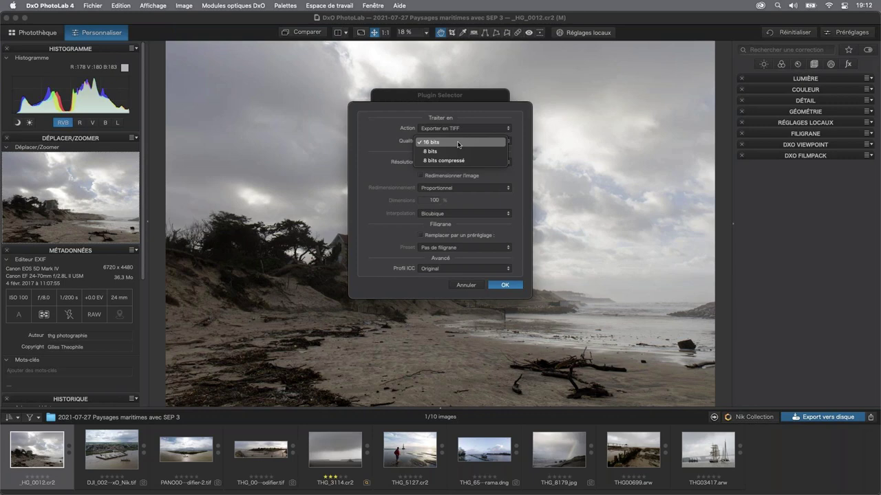
{"action": "left_click", "coordinate": [457, 143]}
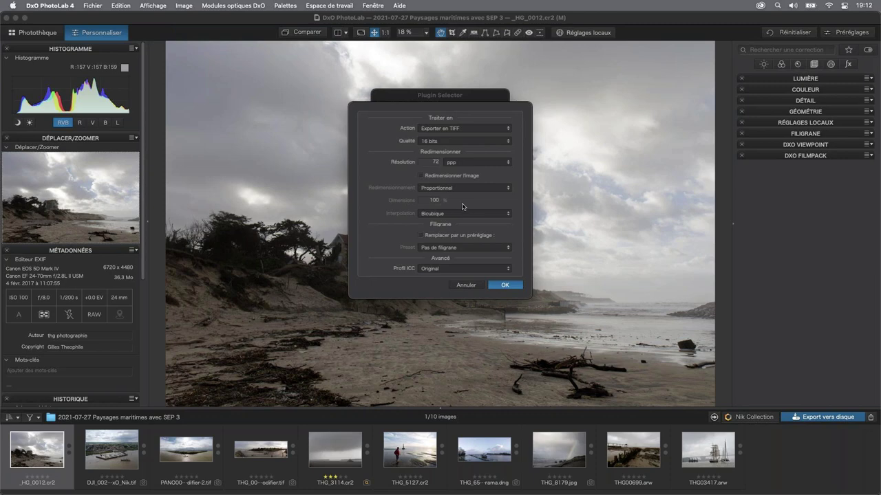
Keep the Original ICC profile and accept the 16-bit TIFF export settings.
{"action": "left_click", "coordinate": [507, 270]}
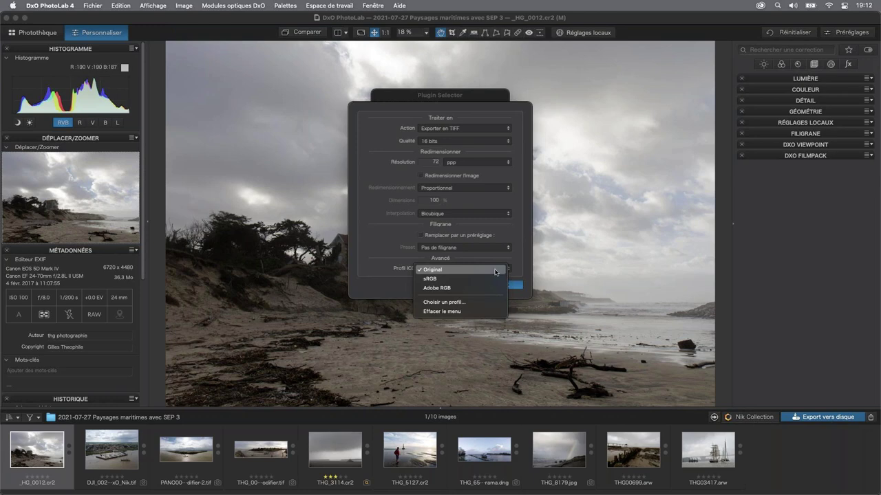
{"action": "left_click", "coordinate": [502, 268]}
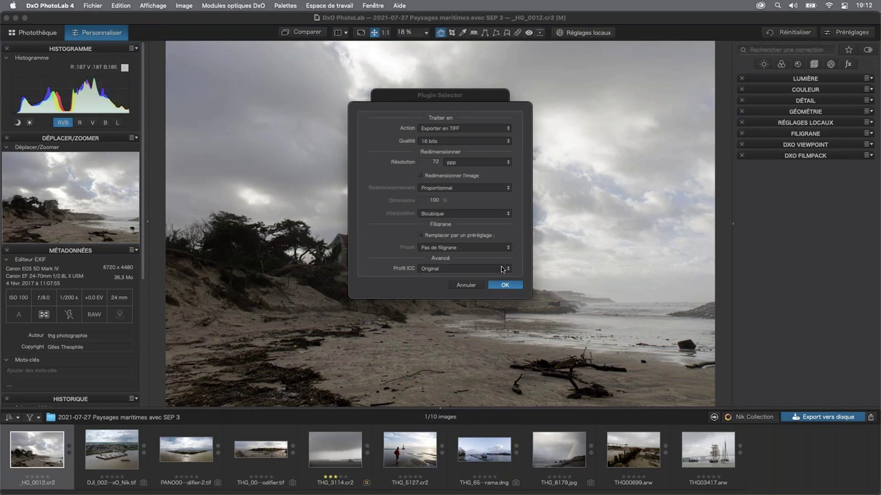
{"action": "left_click", "coordinate": [496, 268]}
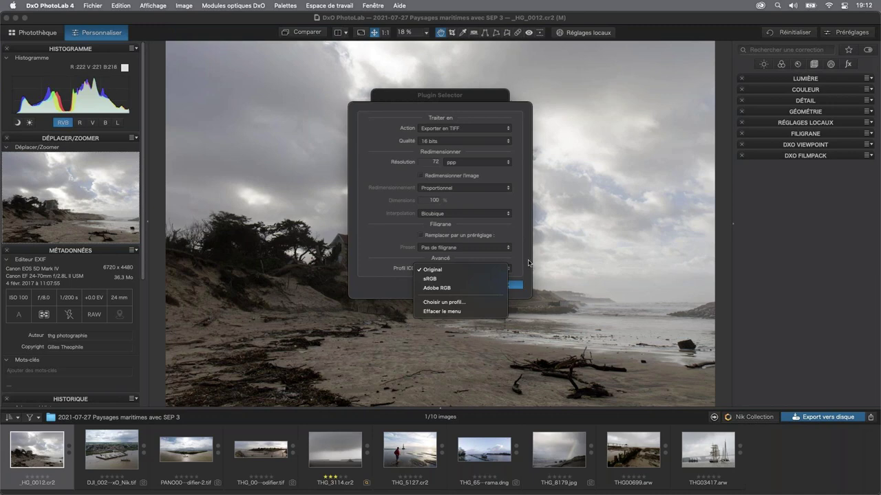
{"action": "left_click", "coordinate": [529, 262]}
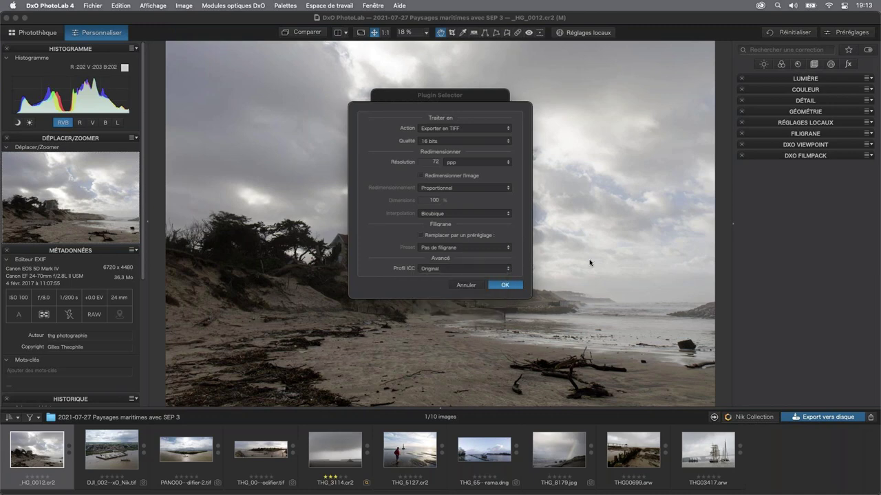
{"action": "left_click", "coordinate": [508, 285]}
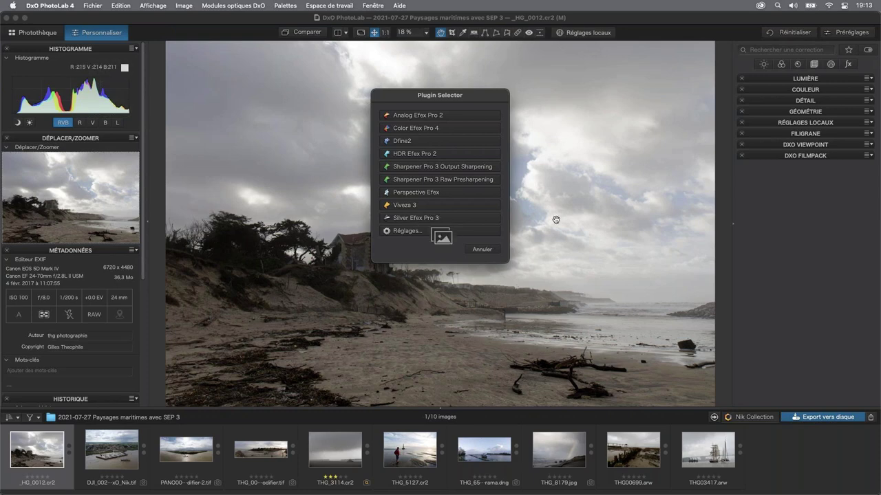
Launch Silver Efex Pro 3 on the beach photo and check the export progress.
{"action": "key", "text": "Escape"}
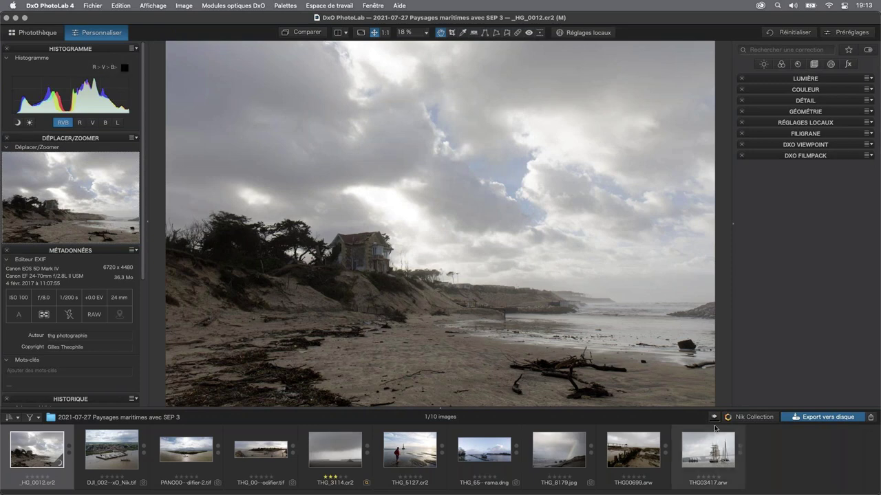
{"action": "left_click", "coordinate": [714, 417]}
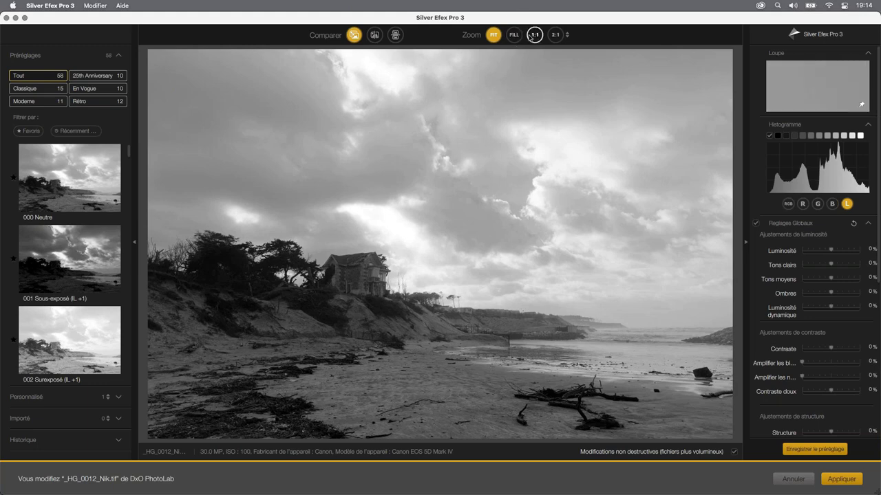
{"action": "left_click", "coordinate": [534, 35]}
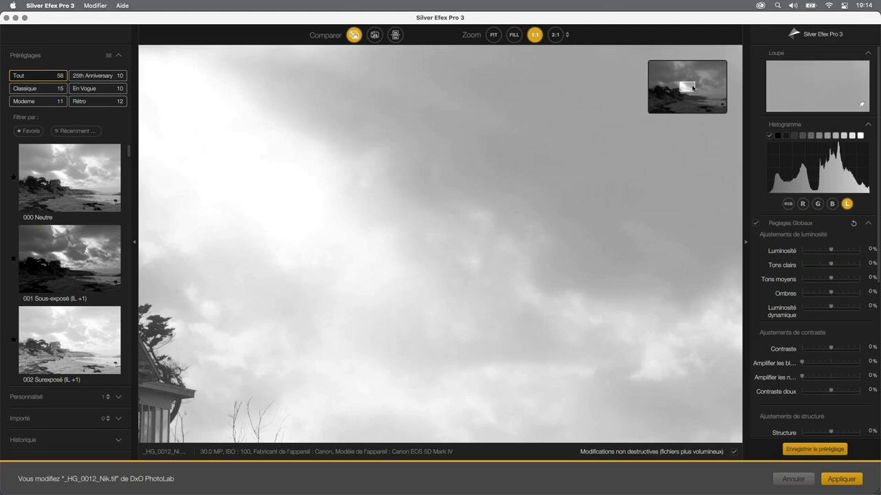
{"action": "left_click_drag", "start_coordinate": [680, 86], "coordinate": [686, 97]}
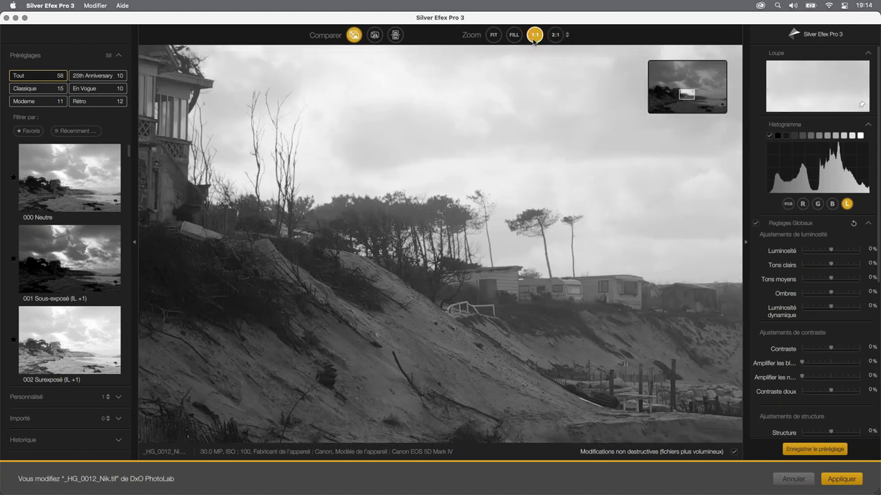
{"action": "left_click", "coordinate": [568, 36]}
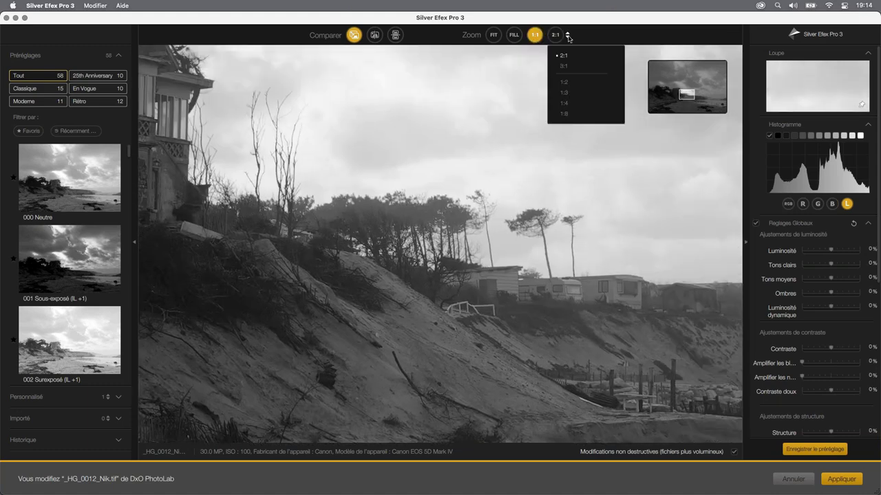
{"action": "left_click", "coordinate": [538, 36]}
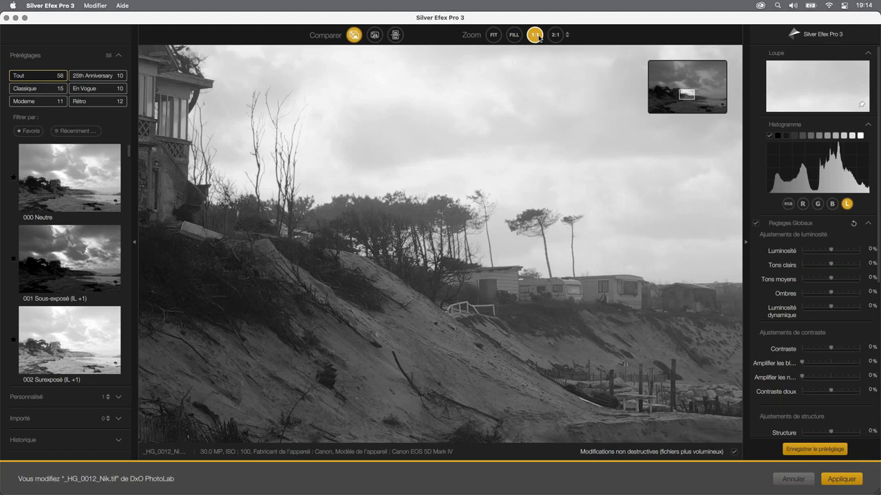
{"action": "left_click", "coordinate": [494, 35]}
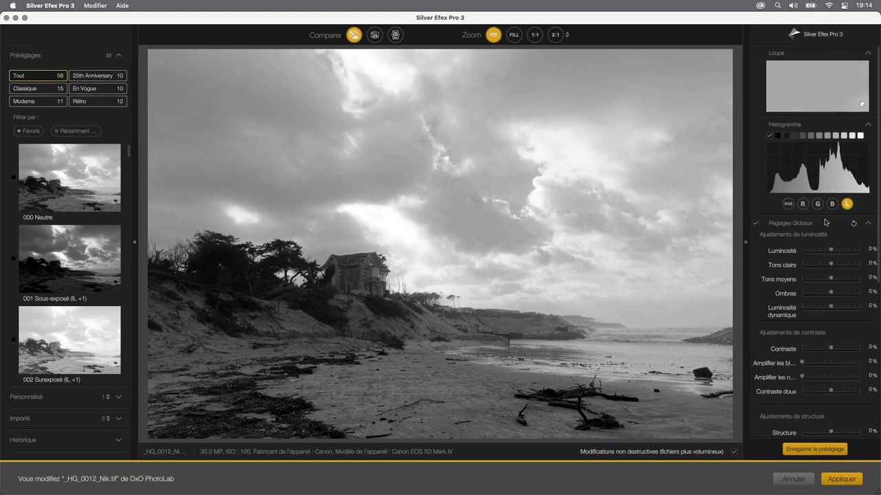
{"action": "scroll", "coordinate": [825, 222], "scroll_direction": "down", "scroll_amount": 1}
{"action": "scroll", "coordinate": [825, 223], "scroll_direction": "down", "scroll_amount": 8}
{"action": "scroll", "coordinate": [825, 222], "scroll_direction": "up", "scroll_amount": 2}
{"action": "scroll", "coordinate": [825, 223], "scroll_direction": "up", "scroll_amount": 1}
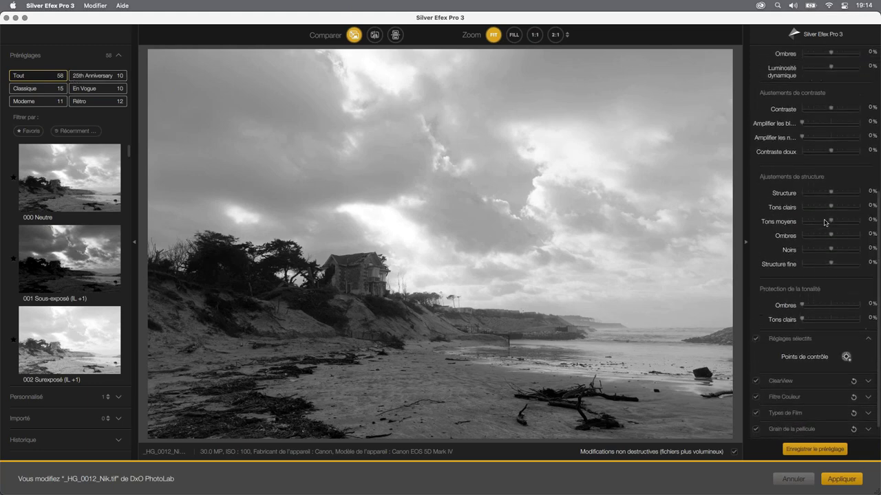
{"action": "scroll", "coordinate": [825, 222], "scroll_direction": "up", "scroll_amount": 6}
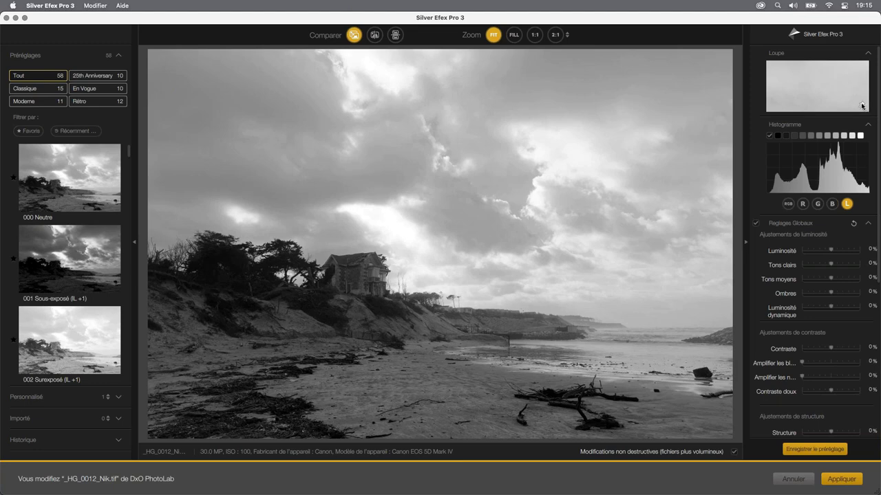
{"action": "left_click", "coordinate": [375, 269]}
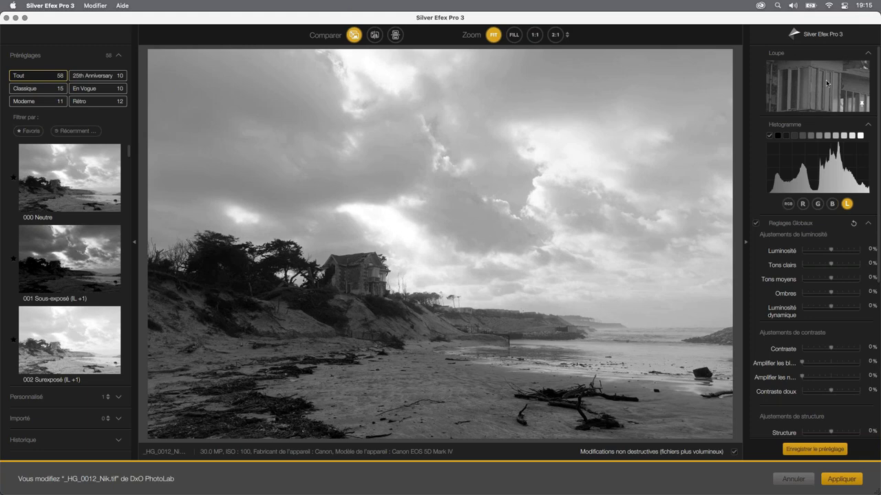
{"action": "left_click", "coordinate": [863, 105]}
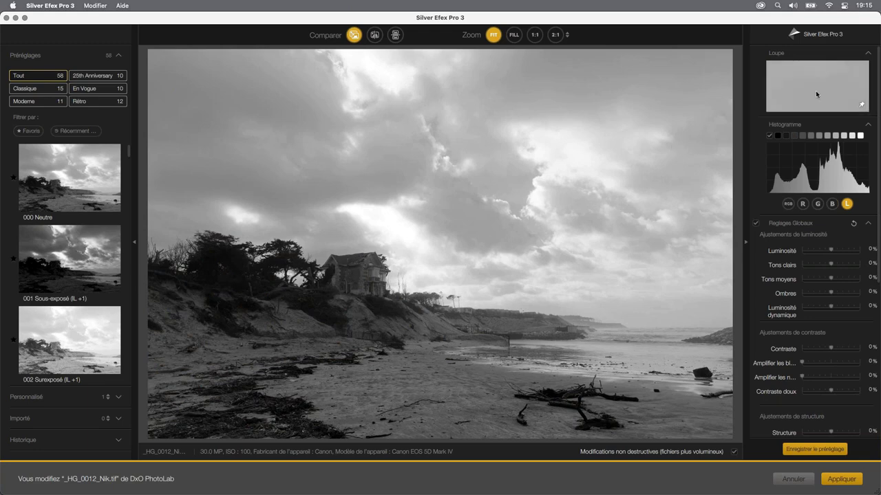
Collapse the Loupe and view the histogram as RGB, R, G, B, then back to L.
{"action": "left_click", "coordinate": [868, 54]}
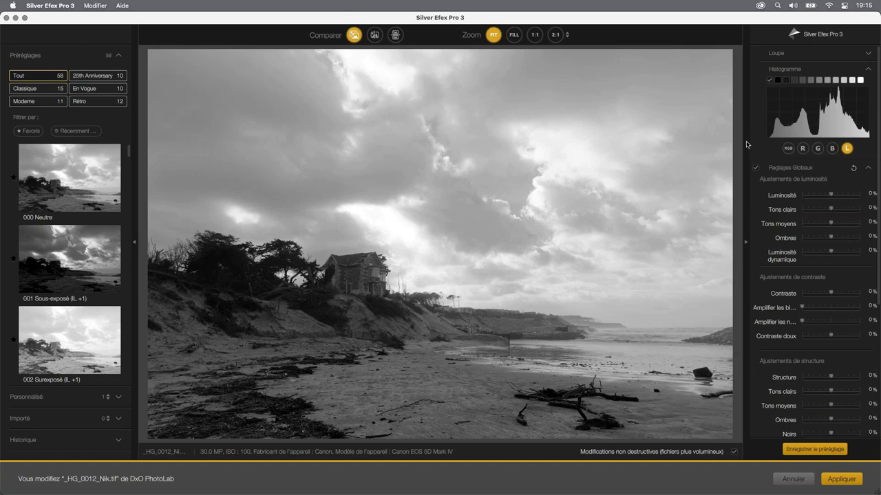
{"action": "left_click", "coordinate": [788, 149]}
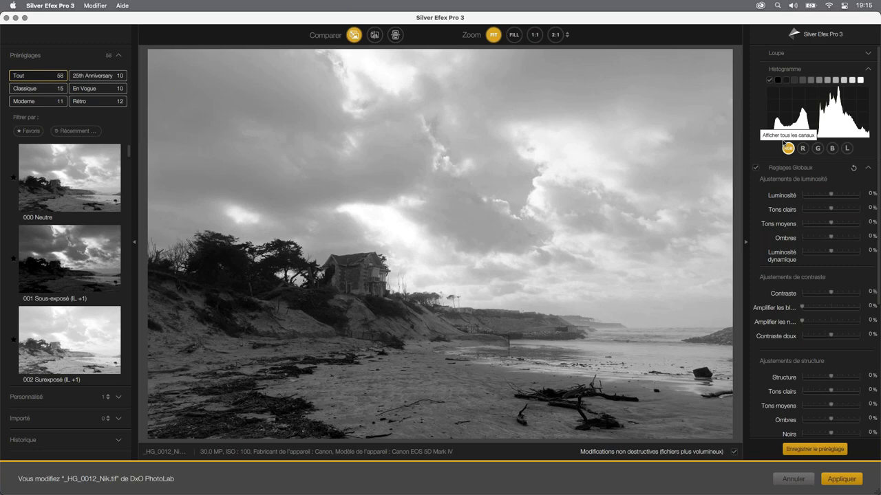
{"action": "left_click", "coordinate": [803, 149]}
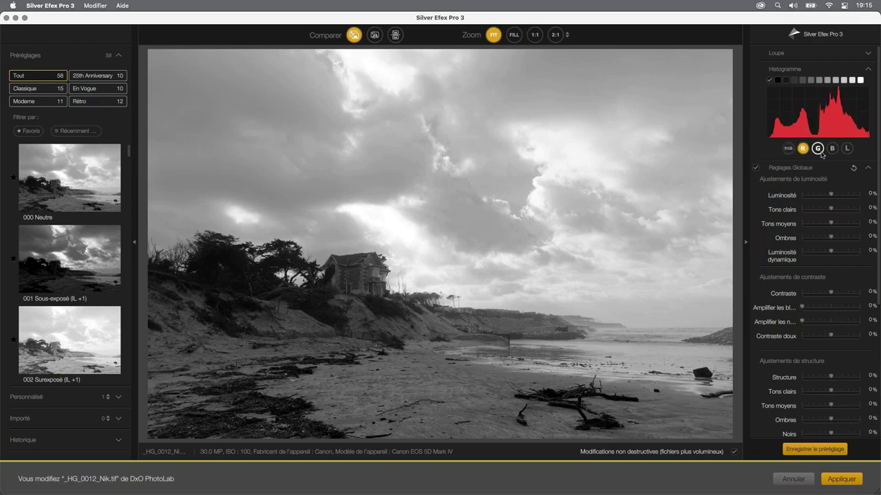
{"action": "left_click", "coordinate": [818, 148]}
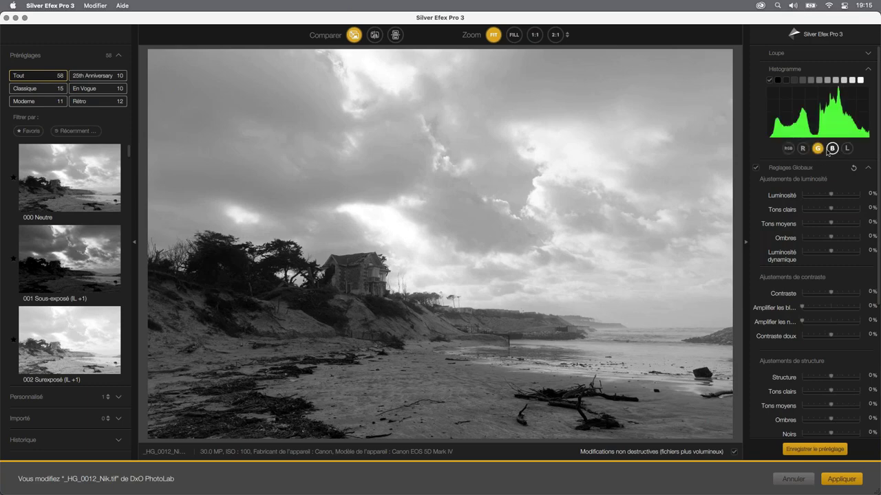
{"action": "left_click", "coordinate": [830, 148]}
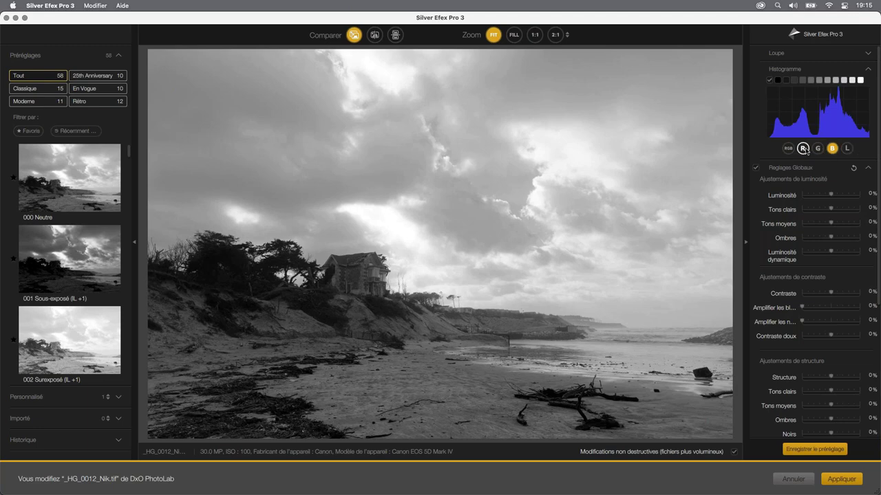
{"action": "left_click", "coordinate": [847, 148]}
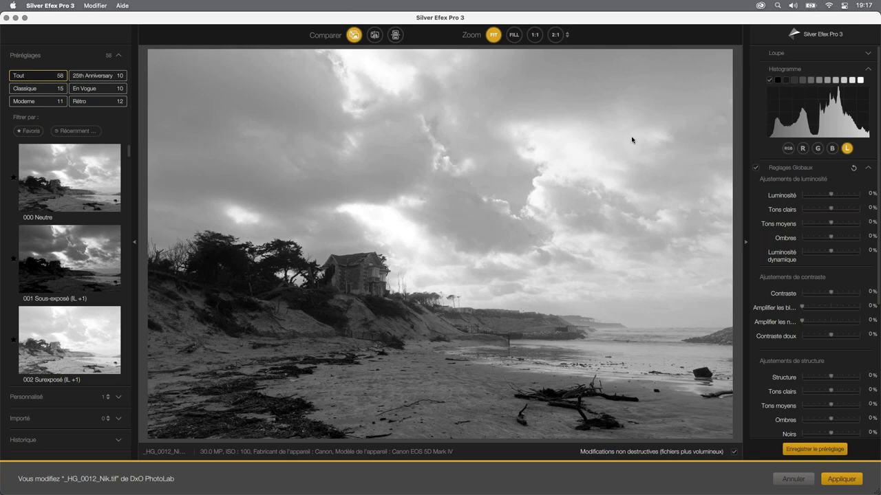
{"action": "left_click", "coordinate": [836, 82]}
{"action": "scroll", "coordinate": [798, 221], "scroll_direction": "down", "scroll_amount": 3}
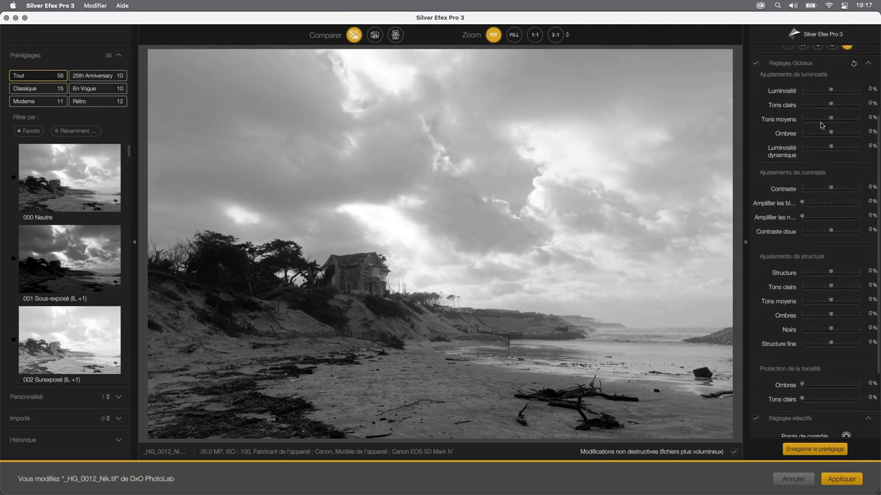
{"action": "scroll", "coordinate": [820, 125], "scroll_direction": "up", "scroll_amount": 3}
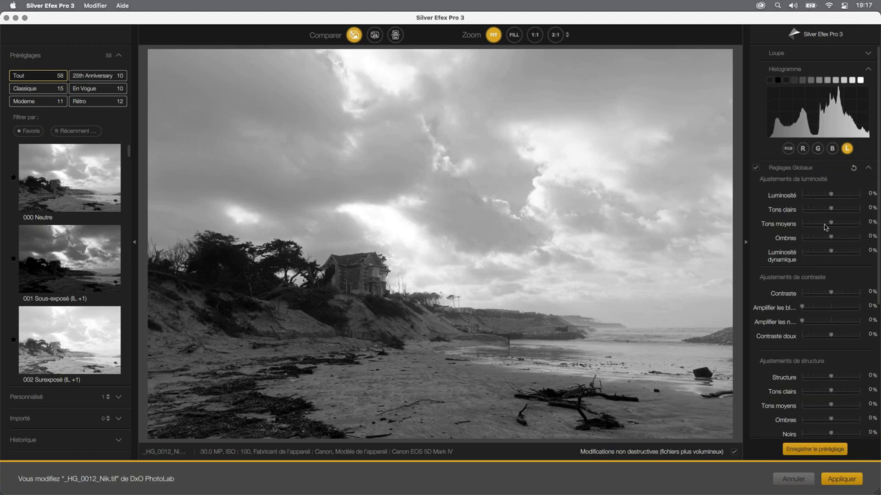
{"action": "scroll", "coordinate": [824, 227], "scroll_direction": "down", "scroll_amount": 3}
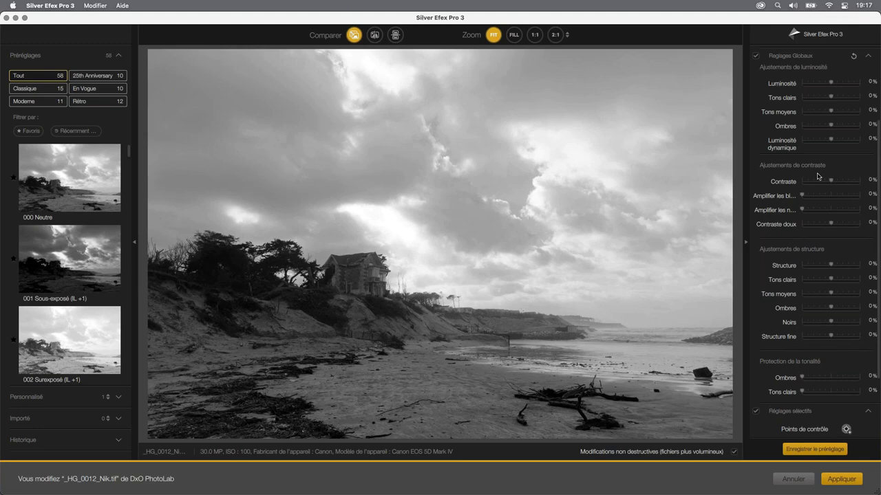
{"action": "scroll", "coordinate": [817, 177], "scroll_direction": "down", "scroll_amount": 3}
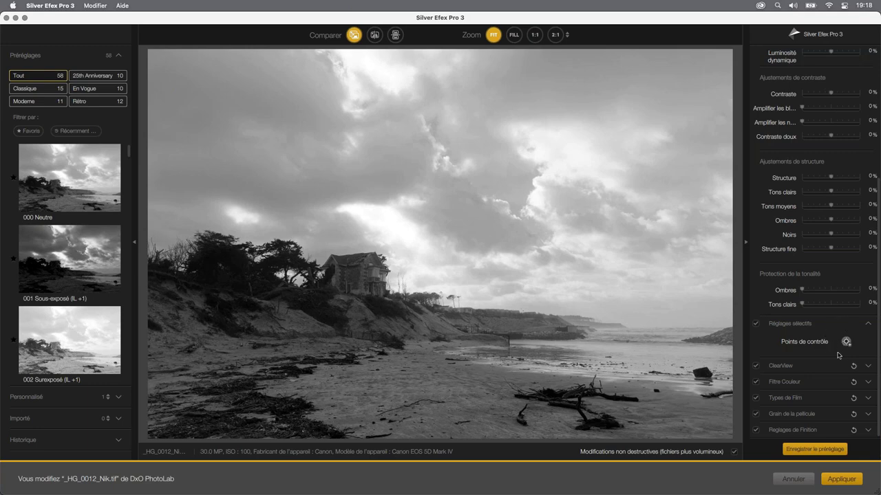
Place a control point on the sky and test global Luminosité, resetting it to 0%.
{"action": "left_click", "coordinate": [847, 342]}
{"action": "left_click", "coordinate": [847, 342]}
{"action": "left_click", "coordinate": [512, 182]}
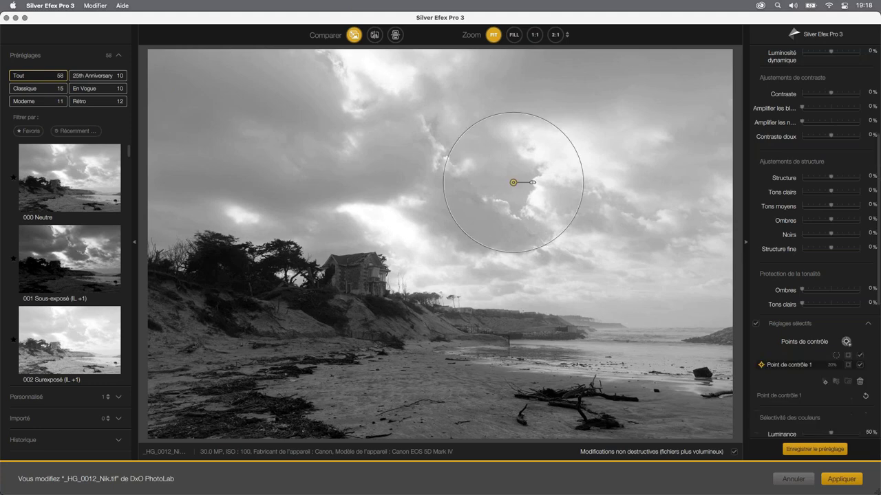
{"action": "scroll", "coordinate": [816, 331], "scroll_direction": "down", "scroll_amount": 3}
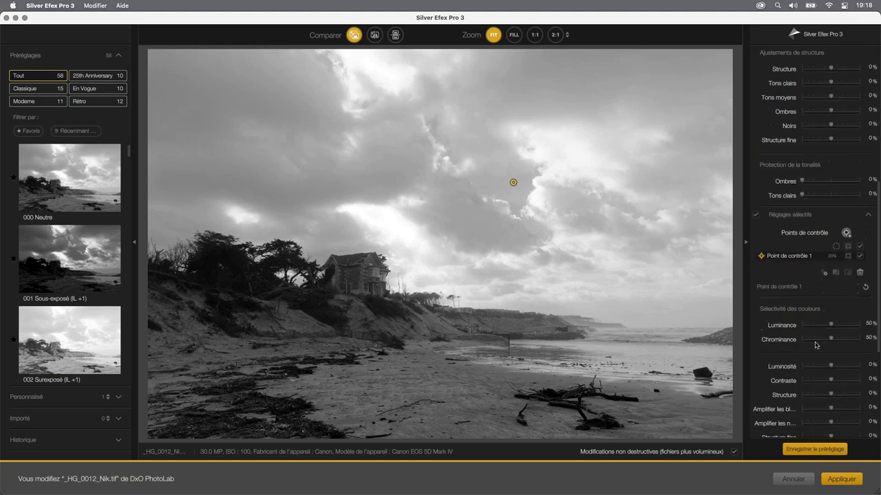
{"action": "scroll", "coordinate": [816, 261], "scroll_direction": "down", "scroll_amount": 3}
{"action": "scroll", "coordinate": [817, 206], "scroll_direction": "down", "scroll_amount": 2}
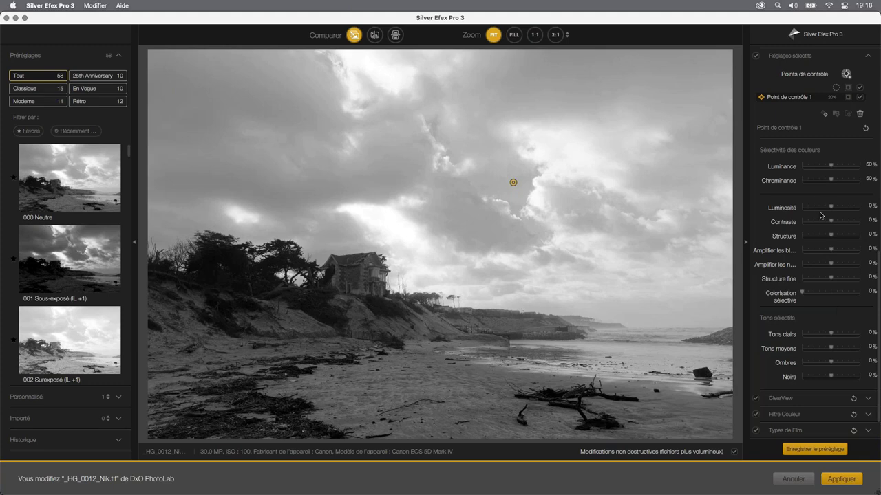
{"action": "scroll", "coordinate": [821, 200], "scroll_direction": "down", "scroll_amount": 1}
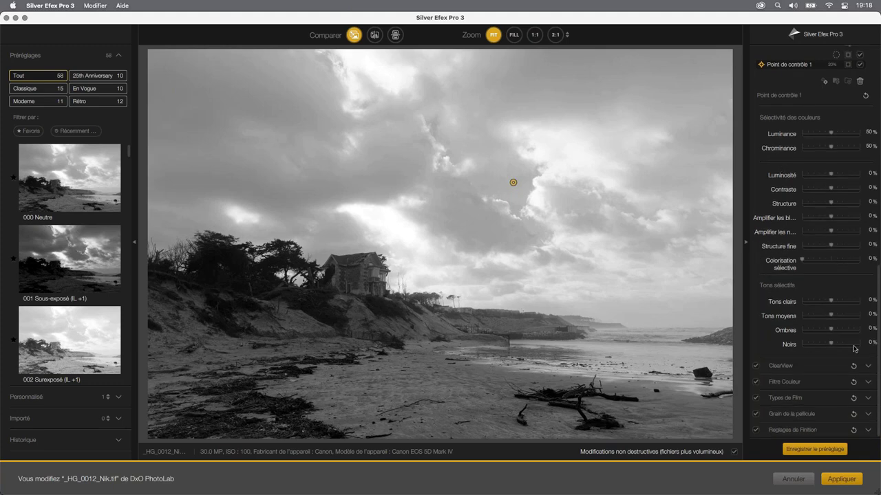
{"action": "scroll", "coordinate": [798, 137], "scroll_direction": "up", "scroll_amount": 3}
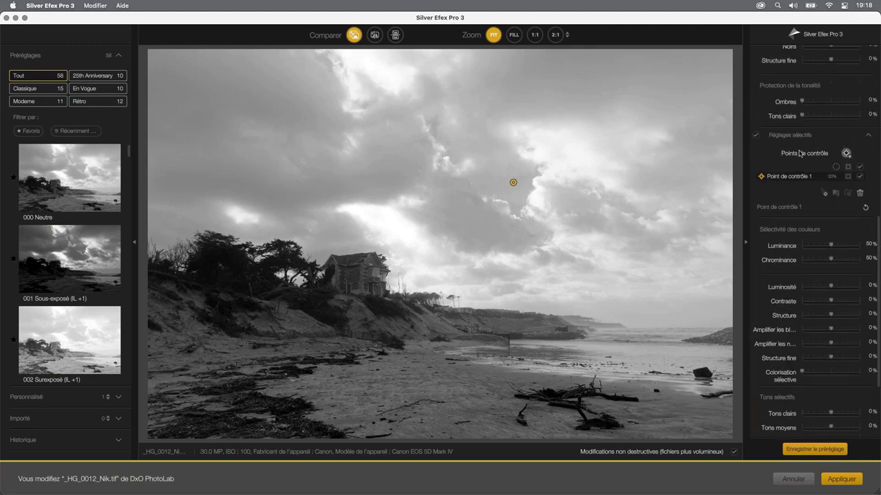
{"action": "scroll", "coordinate": [841, 284], "scroll_direction": "up", "scroll_amount": 3}
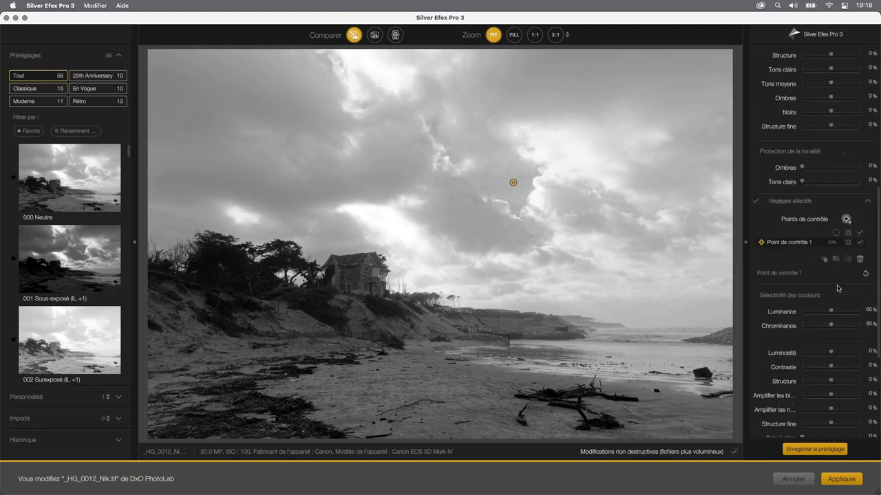
{"action": "scroll", "coordinate": [841, 284], "scroll_direction": "up", "scroll_amount": 3}
{"action": "scroll", "coordinate": [841, 284], "scroll_direction": "up", "scroll_amount": 3}
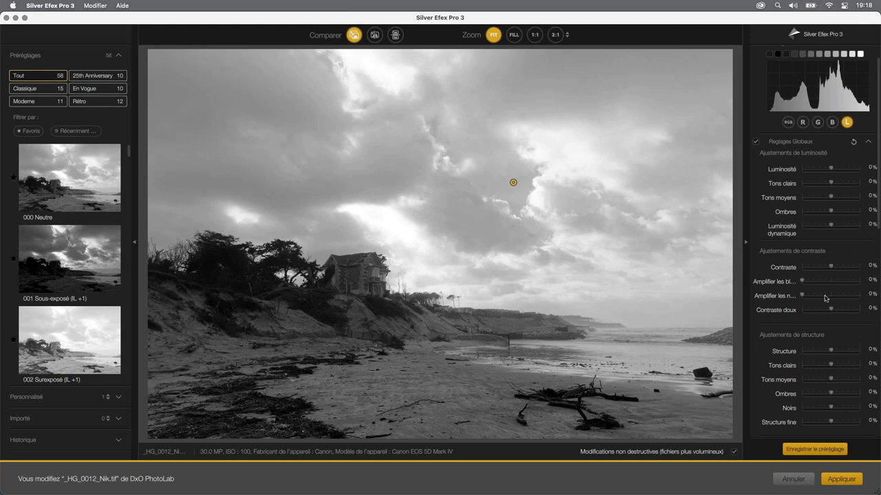
{"action": "scroll", "coordinate": [819, 300], "scroll_direction": "down", "scroll_amount": 3}
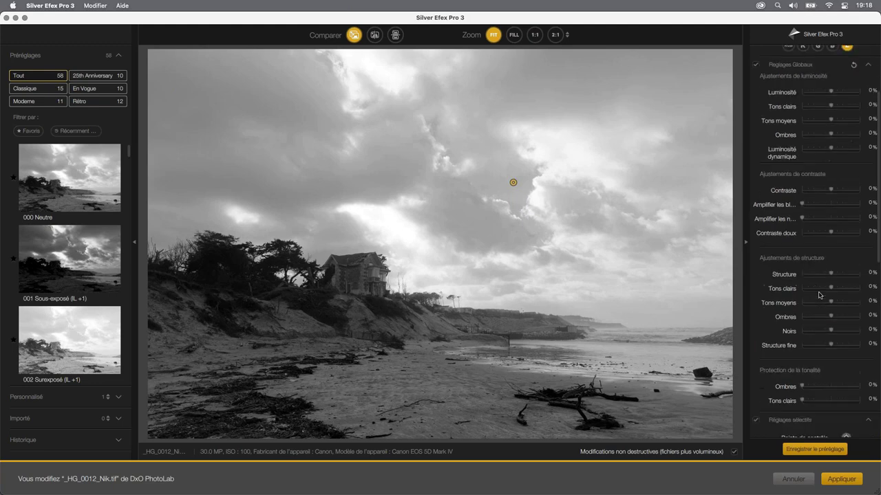
{"action": "scroll", "coordinate": [819, 297], "scroll_direction": "down", "scroll_amount": 2}
{"action": "scroll", "coordinate": [819, 294], "scroll_direction": "up", "scroll_amount": 5}
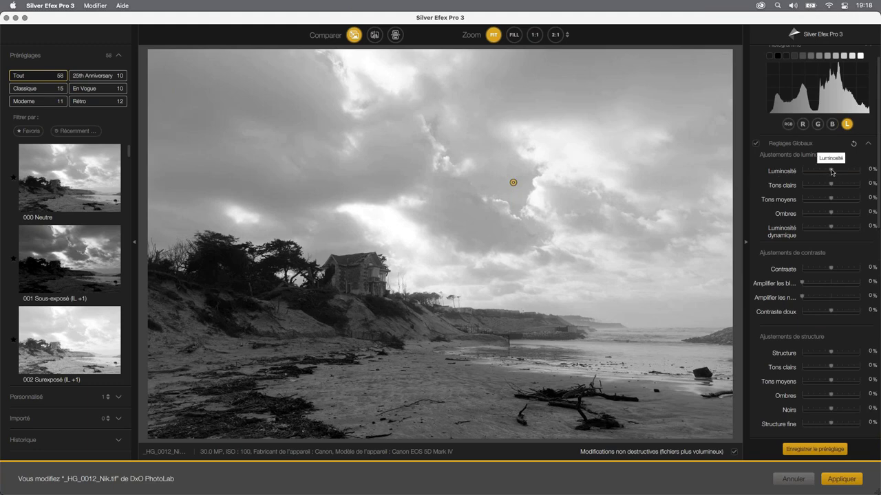
{"action": "left_click_drag", "start_coordinate": [831, 172], "coordinate": [861, 177]}
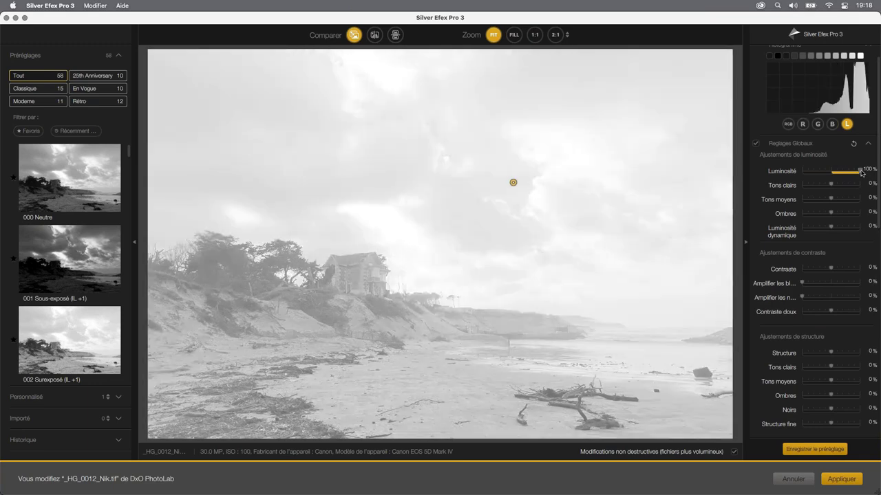
{"action": "double_click", "coordinate": [861, 173]}
Adjust the sky control point, then delete it and confirm Supprimer.
{"action": "scroll", "coordinate": [812, 275], "scroll_direction": "down", "scroll_amount": 3}
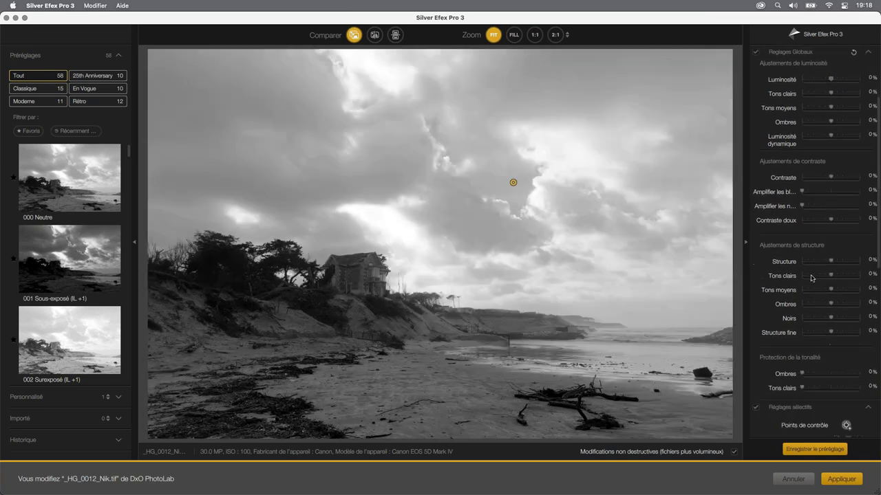
{"action": "scroll", "coordinate": [812, 278], "scroll_direction": "down", "scroll_amount": 3}
{"action": "scroll", "coordinate": [812, 278], "scroll_direction": "down", "scroll_amount": 5}
{"action": "scroll", "coordinate": [812, 278], "scroll_direction": "down", "scroll_amount": 1}
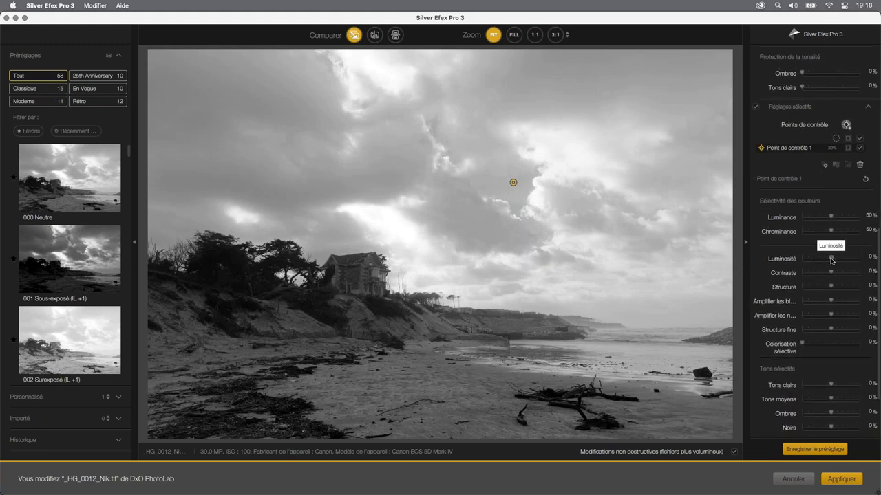
{"action": "mouse_move", "coordinate": [831, 261]}
{"action": "left_mouse_down"}
{"action": "mouse_move", "coordinate": [850, 260]}
{"action": "mouse_move", "coordinate": [810, 261]}
{"action": "mouse_move", "coordinate": [831, 261]}
{"action": "left_mouse_up"}
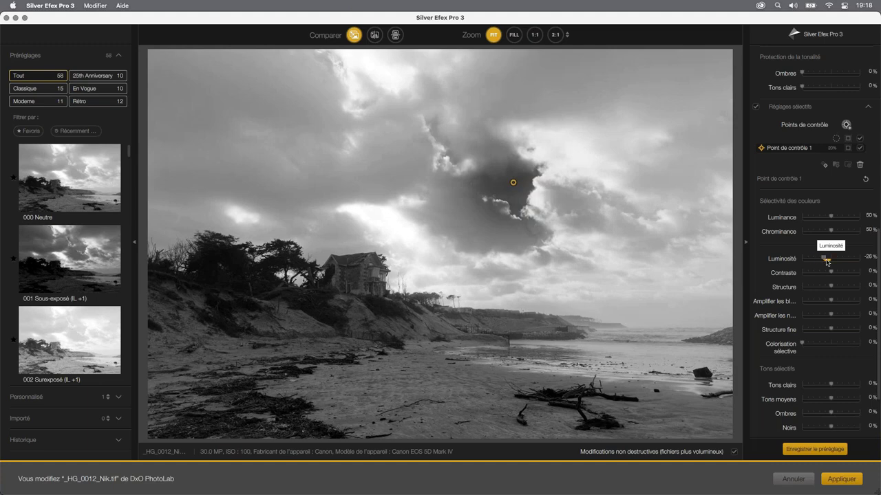
{"action": "mouse_move", "coordinate": [512, 182]}
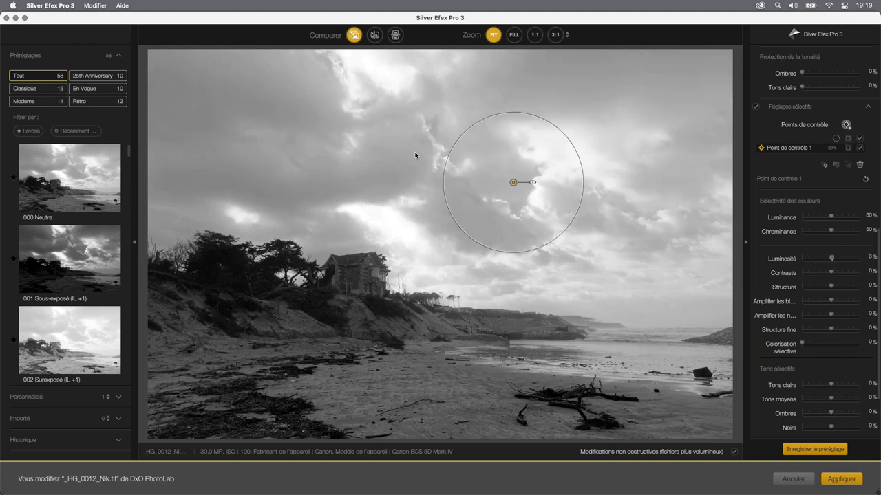
{"action": "left_click_drag", "start_coordinate": [513, 186], "coordinate": [514, 186]}
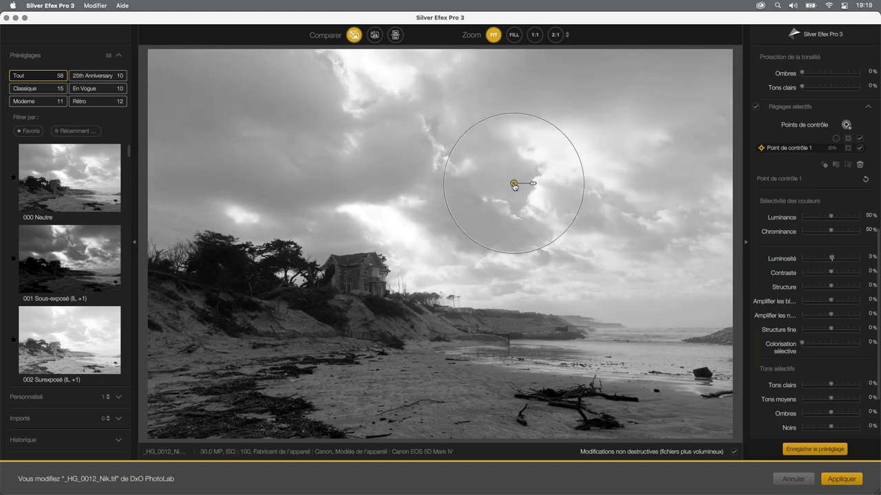
{"action": "left_click", "coordinate": [860, 165]}
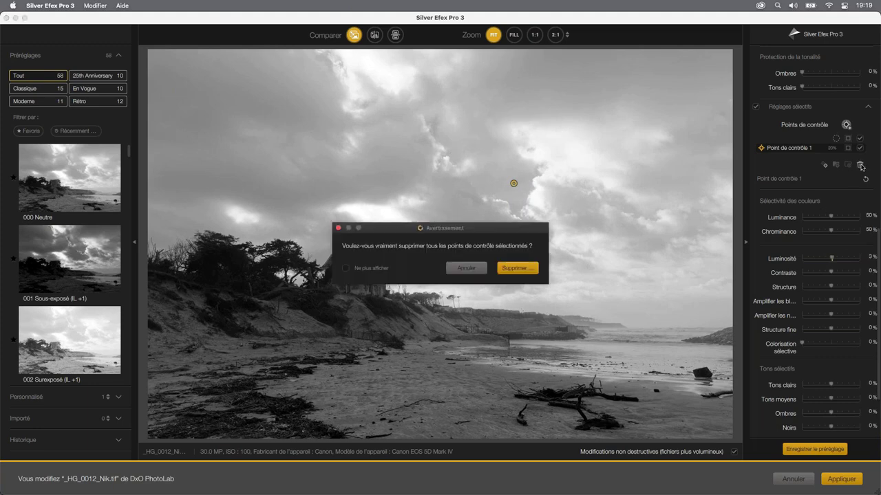
{"action": "left_click", "coordinate": [517, 271]}
{"action": "left_click", "coordinate": [516, 269]}
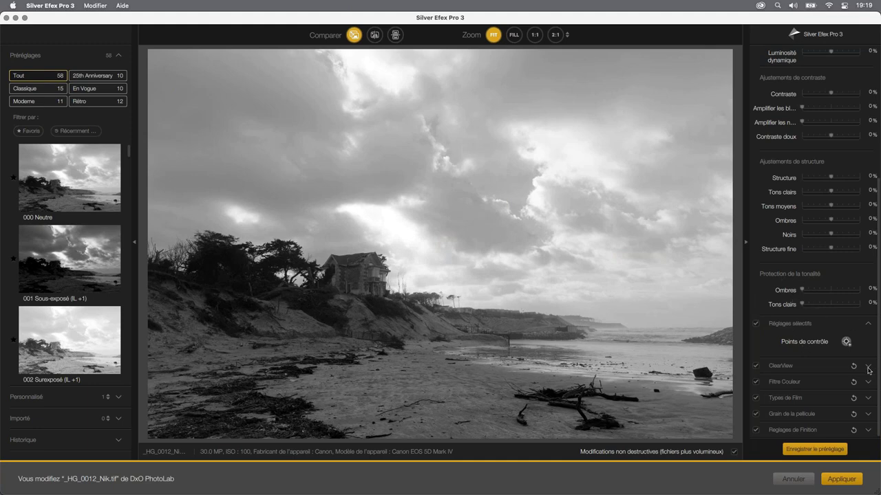
Expand ClearView, try Intensité around 48%, then return it to 0%.
{"action": "left_click", "coordinate": [869, 367]}
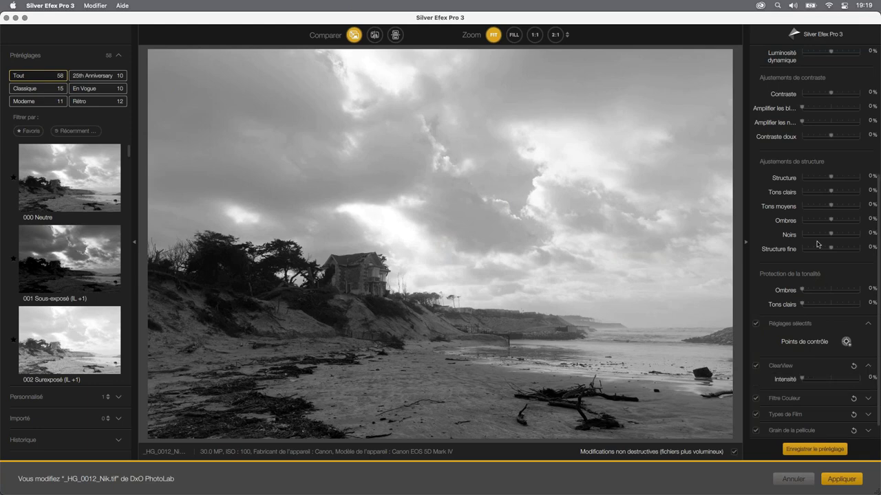
{"action": "scroll", "coordinate": [817, 245], "scroll_direction": "down", "scroll_amount": 1}
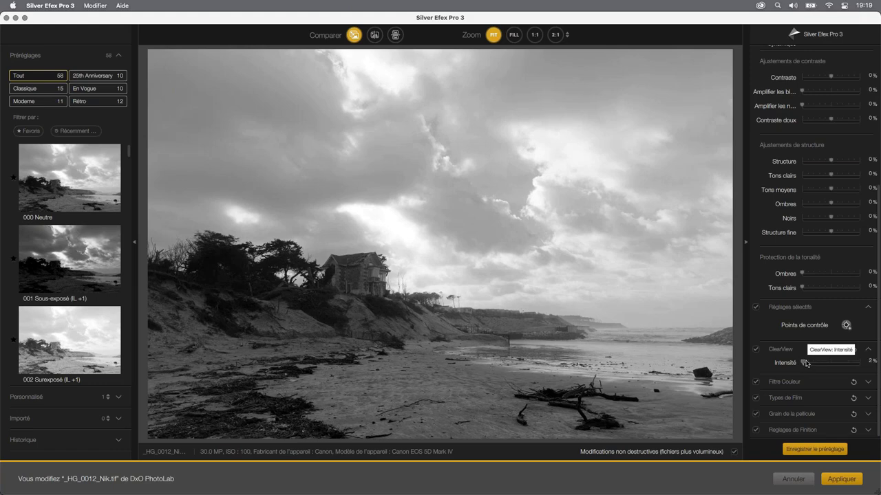
{"action": "left_click_drag", "start_coordinate": [801, 364], "coordinate": [833, 363]}
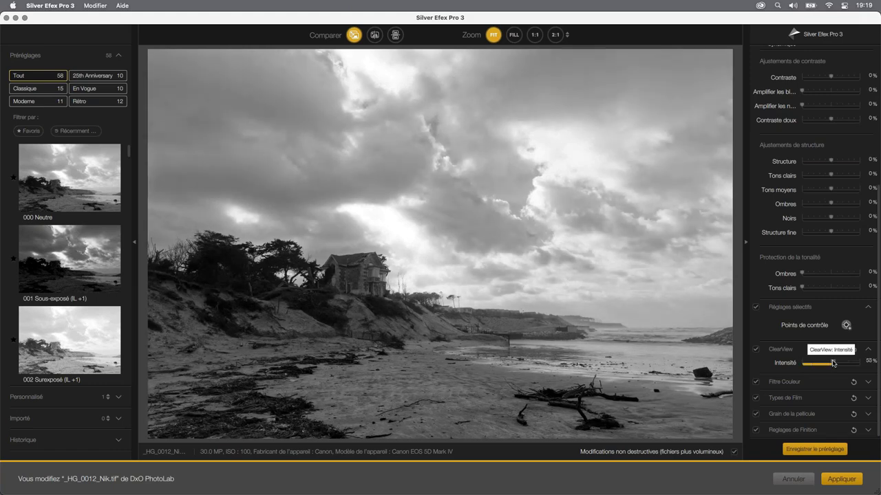
{"action": "left_click_drag", "start_coordinate": [833, 363], "coordinate": [831, 363]}
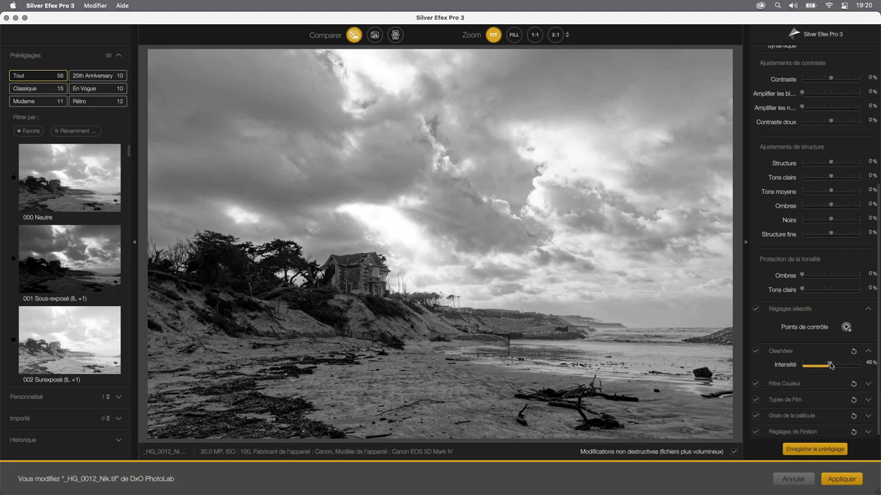
{"action": "left_click_drag", "start_coordinate": [830, 366], "coordinate": [799, 365]}
{"action": "scroll", "coordinate": [816, 333], "scroll_direction": "down", "scroll_amount": 1}
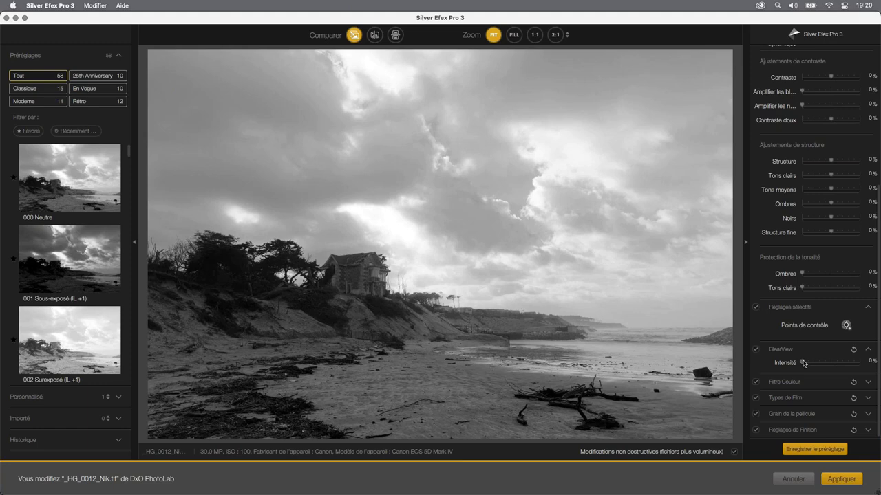
Set ClearView Intensité to 62%, toggle it off and on, and view the original.
{"action": "left_click_drag", "start_coordinate": [803, 363], "coordinate": [838, 363]}
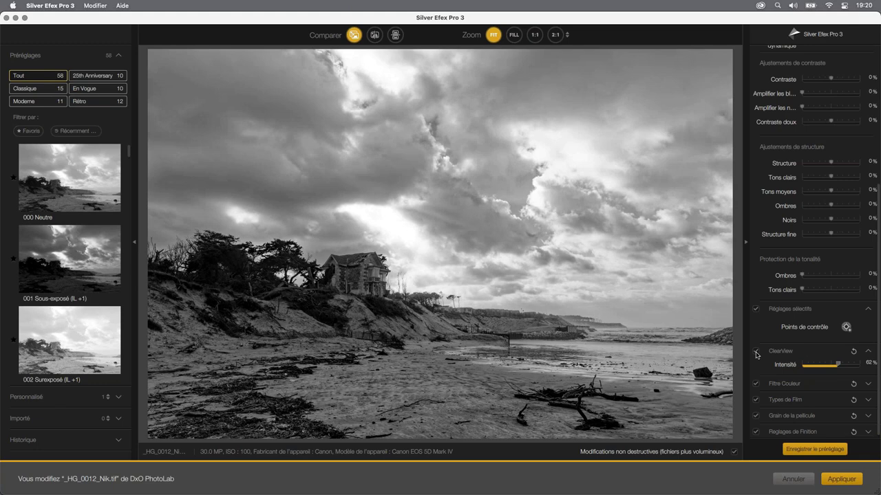
{"action": "left_click", "coordinate": [756, 353]}
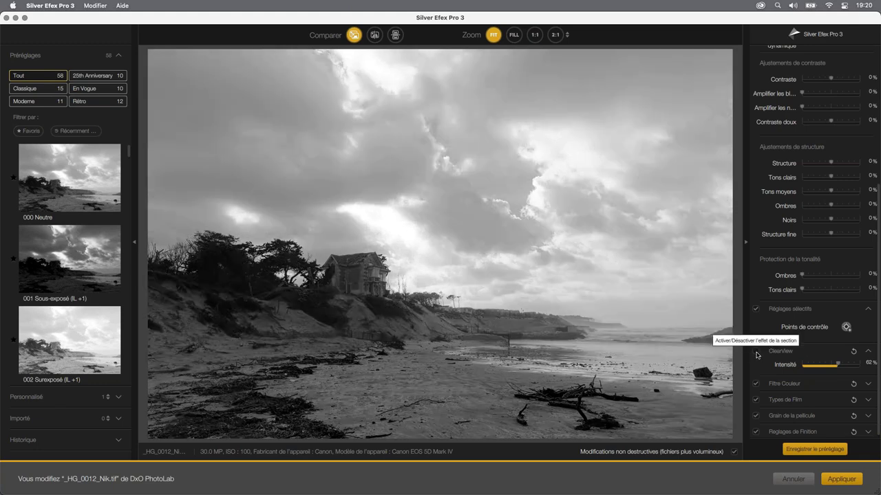
{"action": "left_click", "coordinate": [756, 353]}
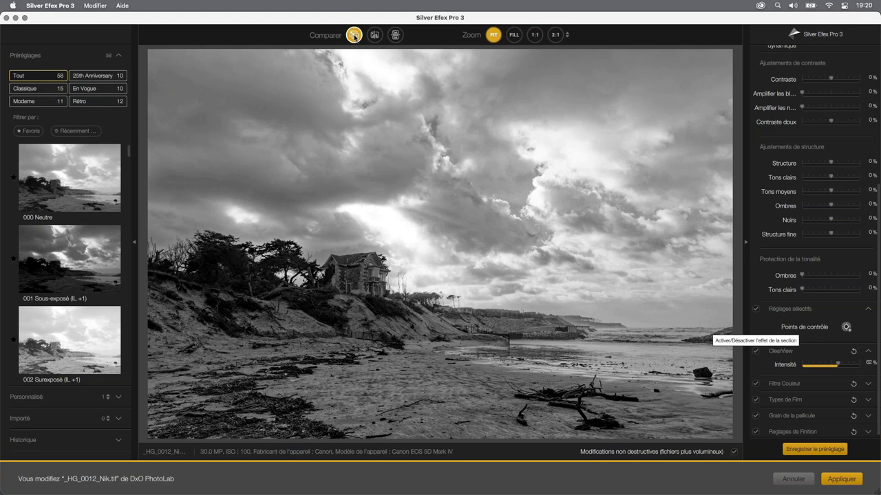
{"action": "left_click", "coordinate": [354, 36]}
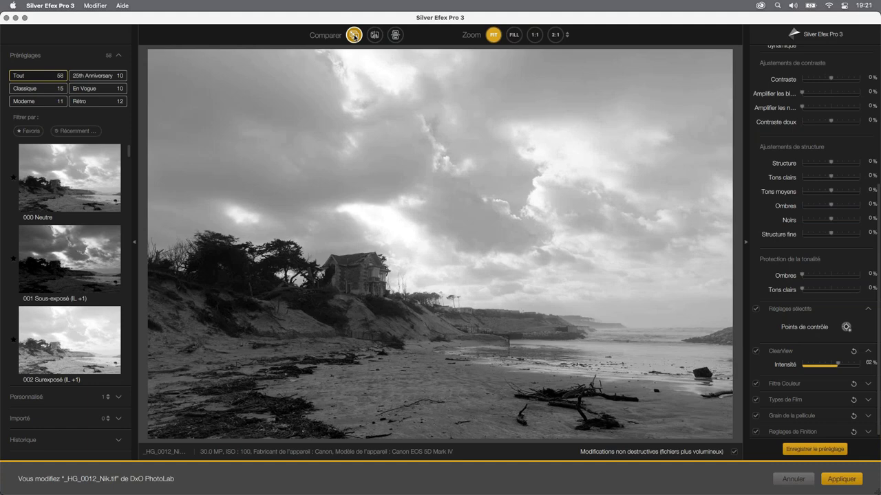
Compare before/after with vertical and horizontal splits, ending on two stacked previews.
{"action": "left_click", "coordinate": [353, 36]}
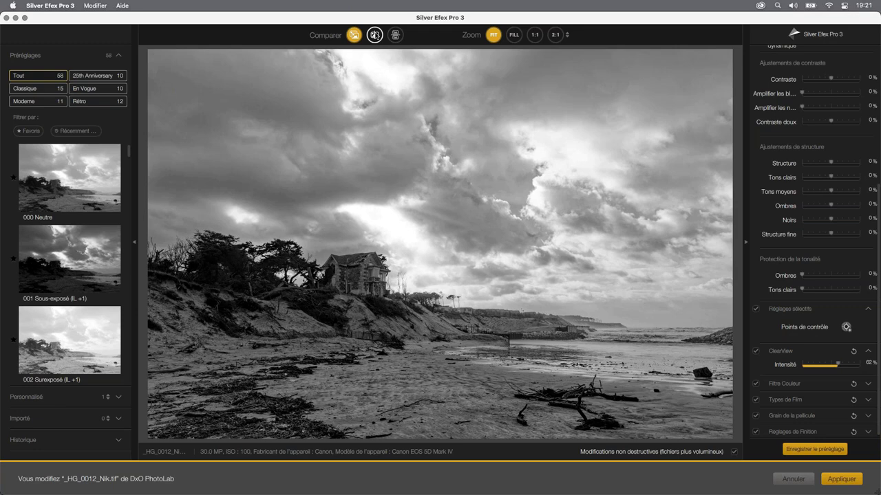
{"action": "left_click", "coordinate": [373, 36]}
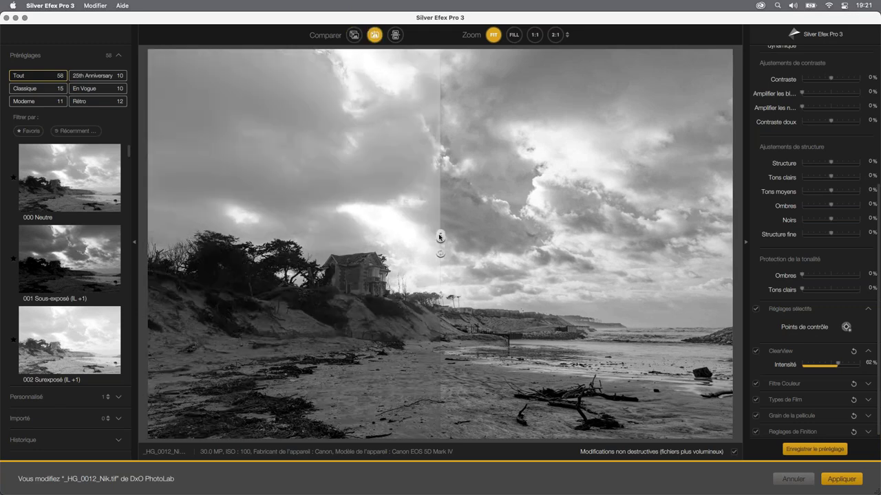
{"action": "mouse_move", "coordinate": [440, 236]}
{"action": "left_mouse_down"}
{"action": "mouse_move", "coordinate": [621, 256]}
{"action": "mouse_move", "coordinate": [425, 257]}
{"action": "left_mouse_up"}
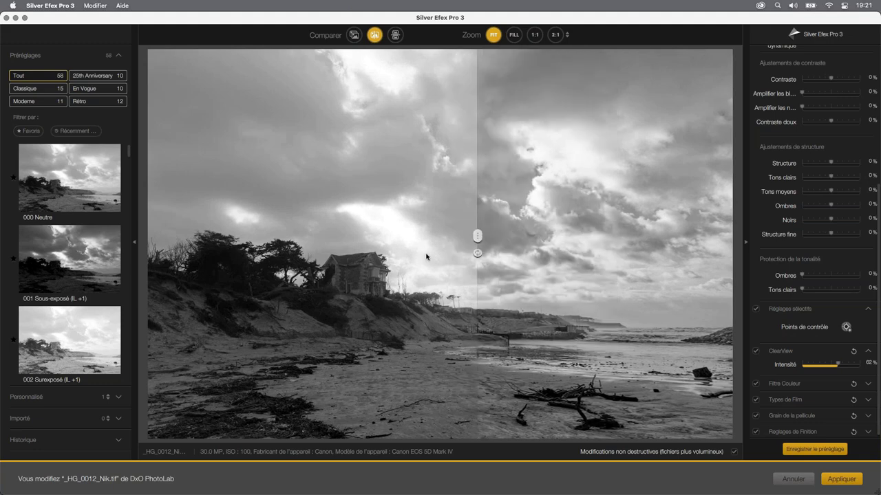
{"action": "mouse_move", "coordinate": [426, 257]}
{"action": "left_mouse_down"}
{"action": "mouse_move", "coordinate": [348, 256]}
{"action": "mouse_move", "coordinate": [256, 236]}
{"action": "mouse_move", "coordinate": [470, 237]}
{"action": "left_mouse_up"}
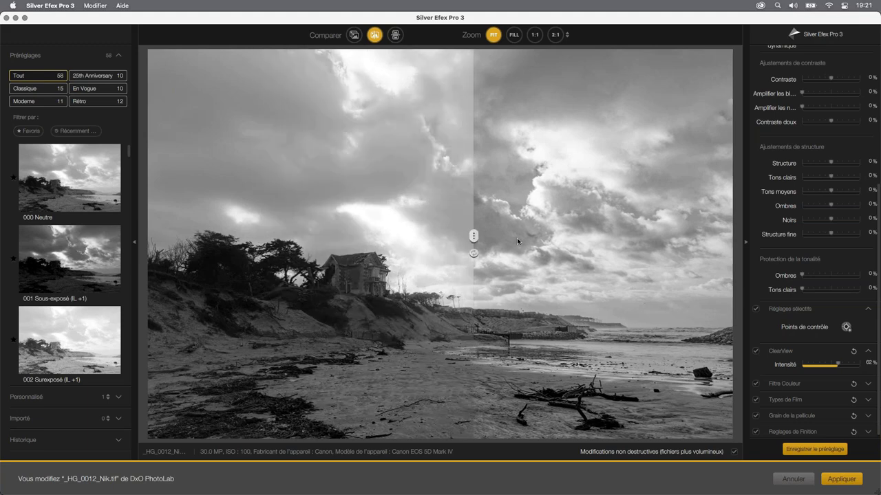
{"action": "left_click", "coordinate": [469, 254]}
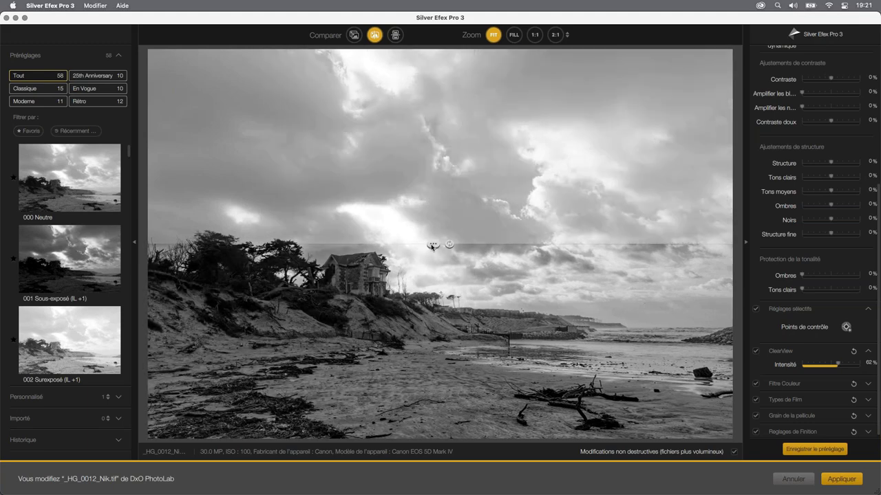
{"action": "mouse_move", "coordinate": [432, 245]}
{"action": "left_mouse_down"}
{"action": "mouse_move", "coordinate": [415, 399]}
{"action": "mouse_move", "coordinate": [426, 321]}
{"action": "mouse_move", "coordinate": [425, 184]}
{"action": "mouse_move", "coordinate": [425, 204]}
{"action": "left_mouse_up"}
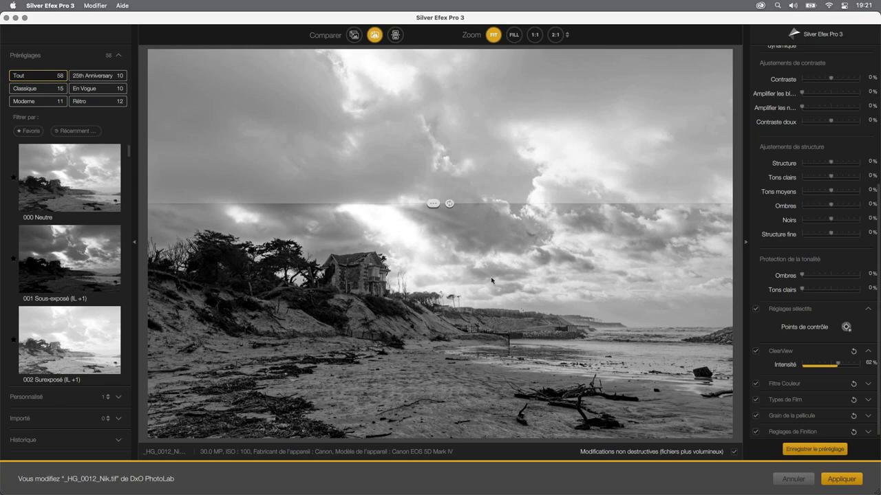
{"action": "left_click", "coordinate": [449, 203]}
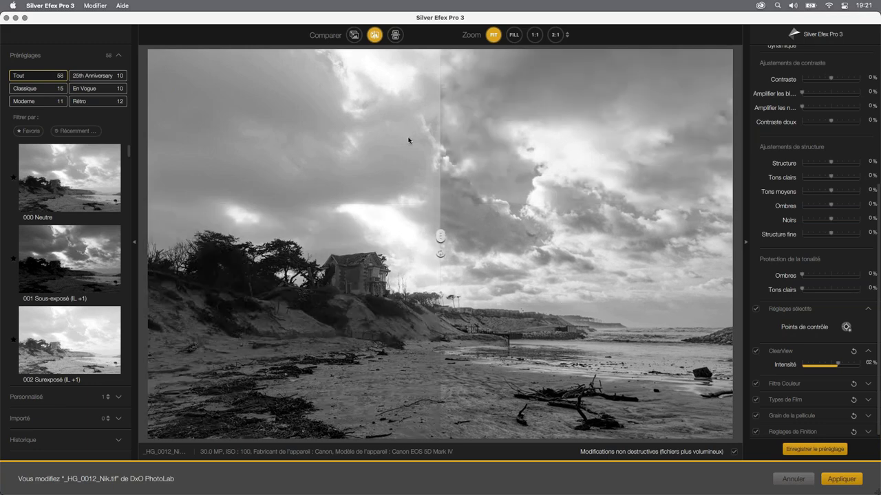
{"action": "left_click", "coordinate": [395, 35]}
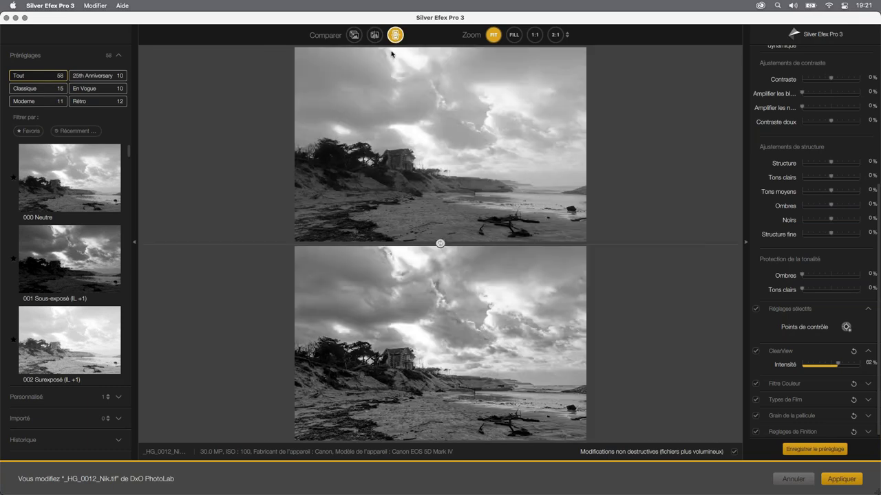
Inspect the house at 100% in split before/after view, then return to a single fitted view.
{"action": "left_click", "coordinate": [440, 243]}
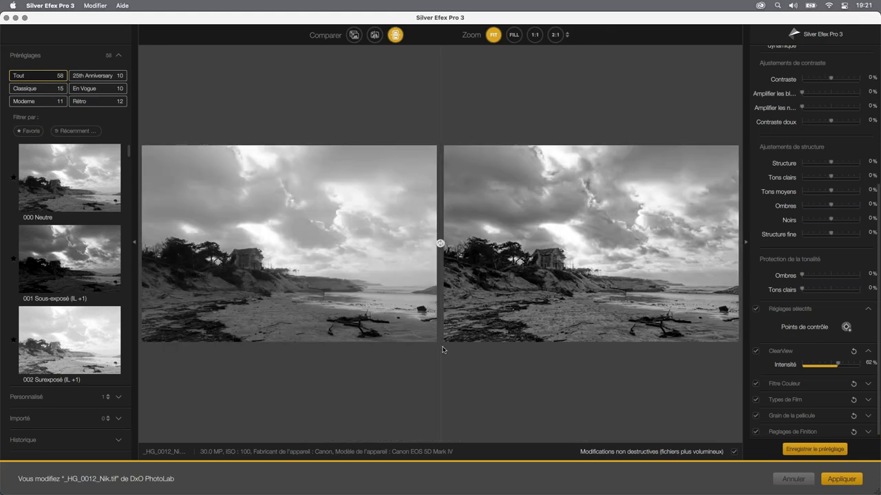
{"action": "left_click", "coordinate": [535, 35]}
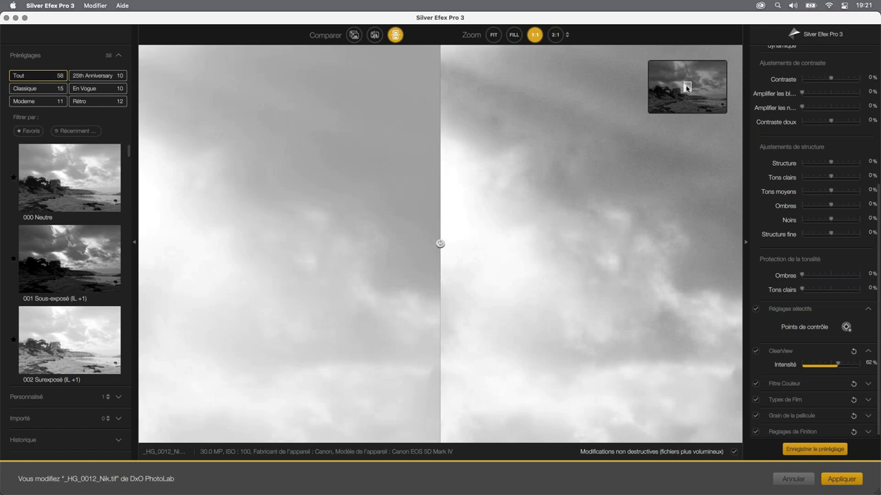
{"action": "left_click_drag", "start_coordinate": [680, 91], "coordinate": [676, 95]}
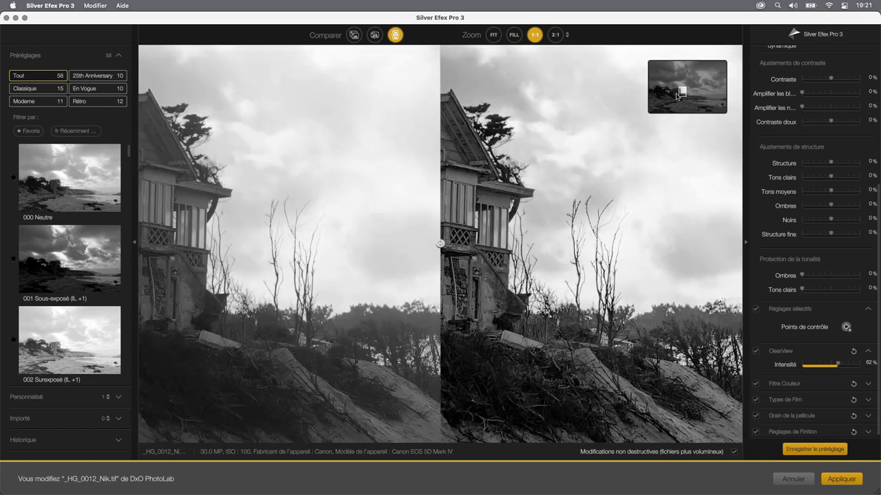
{"action": "left_click", "coordinate": [676, 95]}
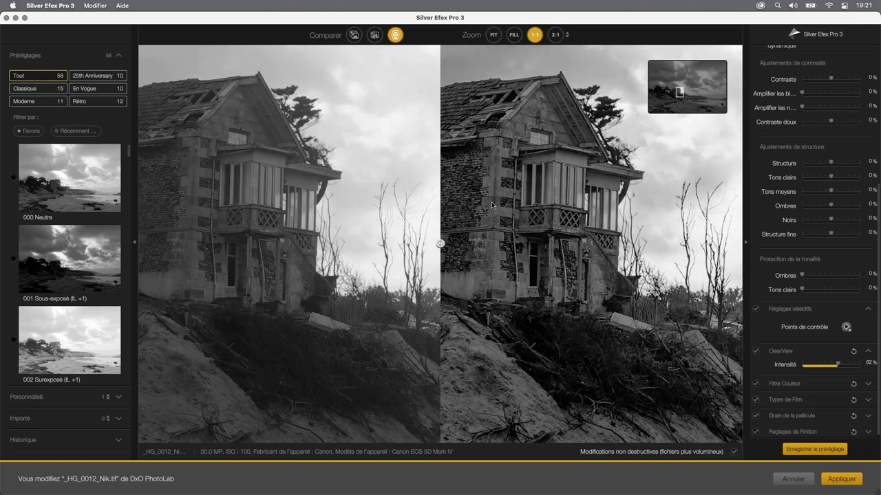
{"action": "left_click", "coordinate": [354, 35]}
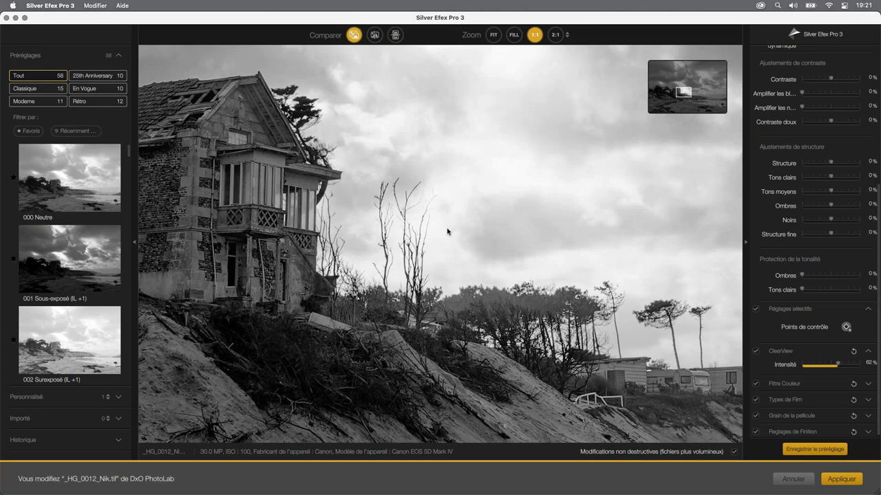
{"action": "left_click", "coordinate": [493, 35]}
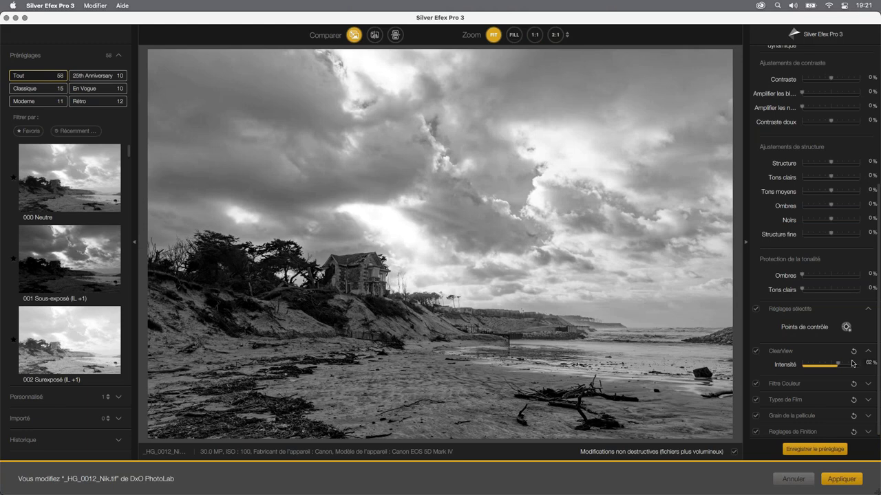
Reset ClearView intensity to 0% and try orange, red and blue colour filters.
{"action": "left_click", "coordinate": [854, 351]}
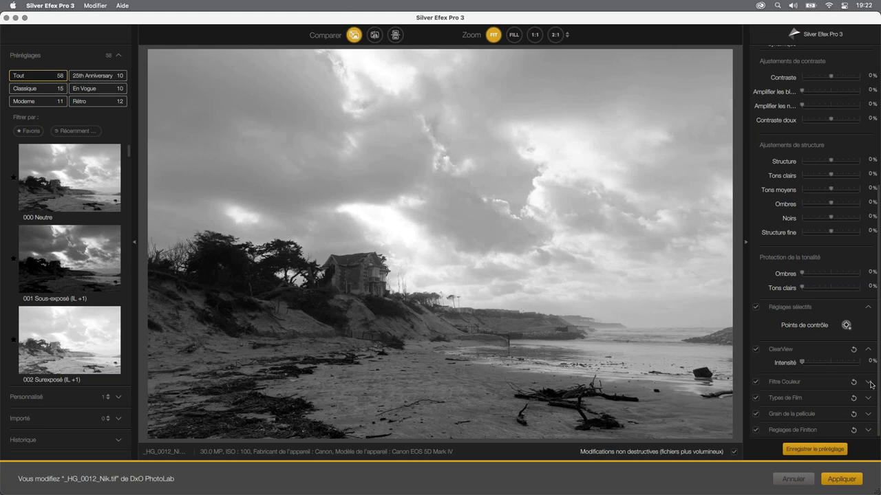
{"action": "left_click", "coordinate": [870, 384]}
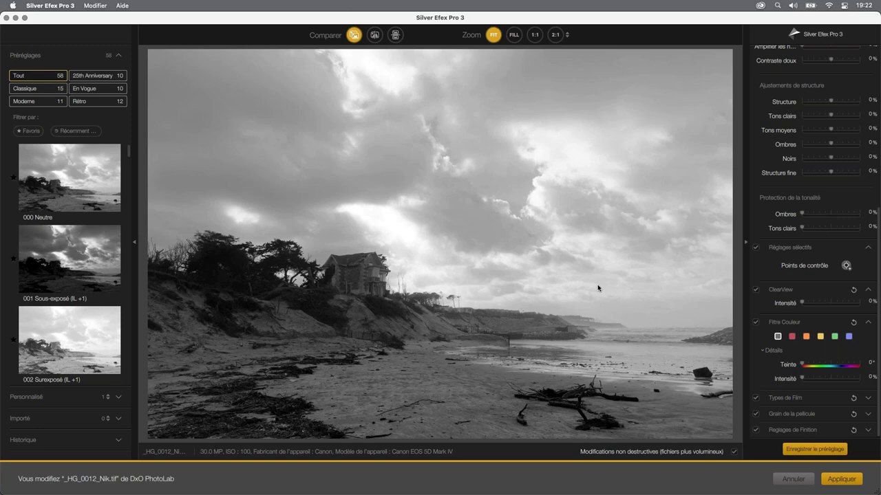
{"action": "left_click", "coordinate": [806, 338]}
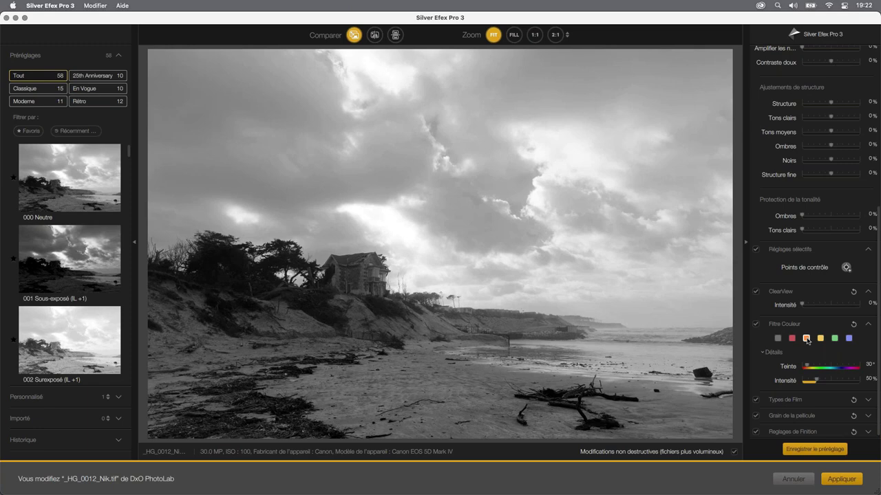
{"action": "left_click", "coordinate": [792, 339]}
{"action": "left_click", "coordinate": [849, 339]}
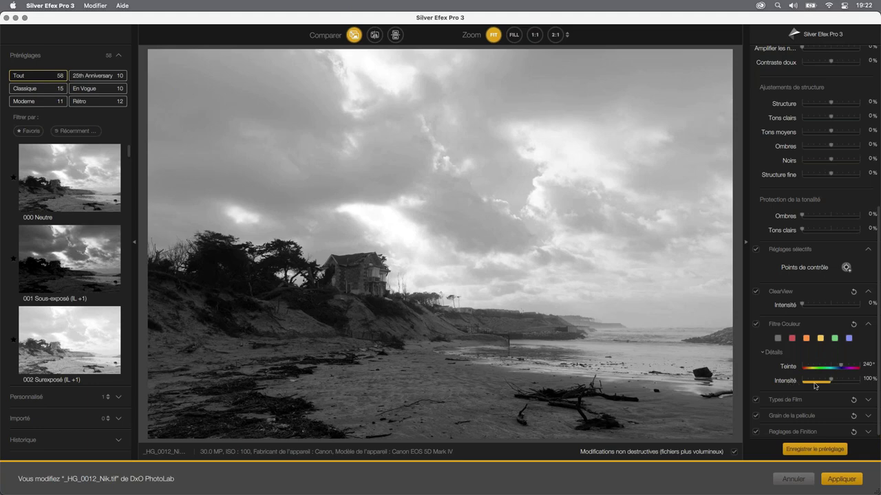
Test colour filter intensity above 100%, then reset the filter to neutral and collapse it.
{"action": "left_click_drag", "start_coordinate": [831, 382], "coordinate": [837, 385]}
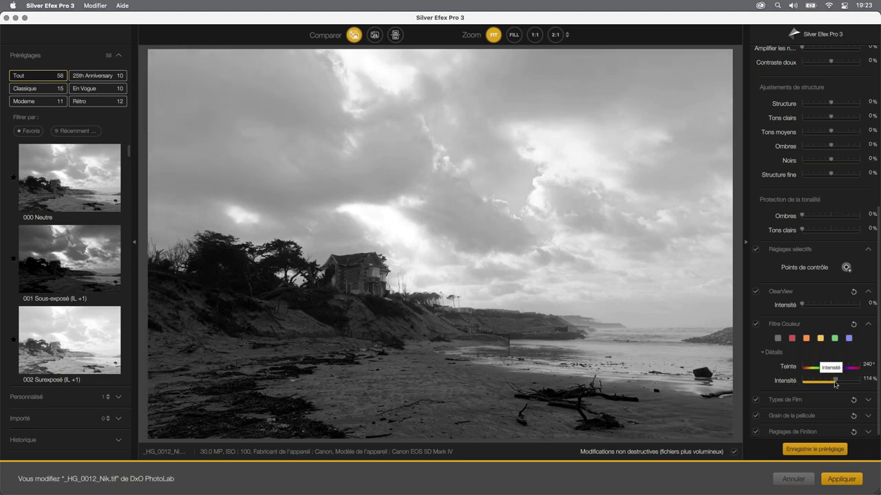
{"action": "double_click", "coordinate": [837, 384]}
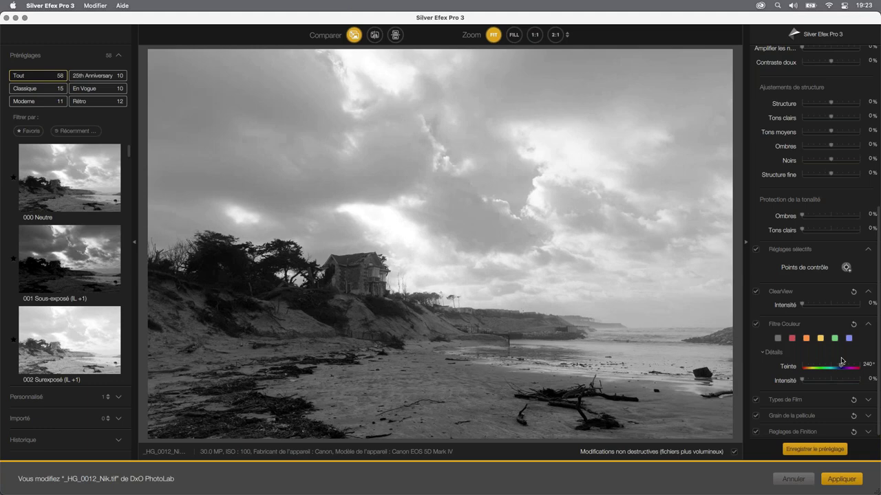
{"action": "left_click", "coordinate": [853, 325]}
{"action": "left_click", "coordinate": [869, 326]}
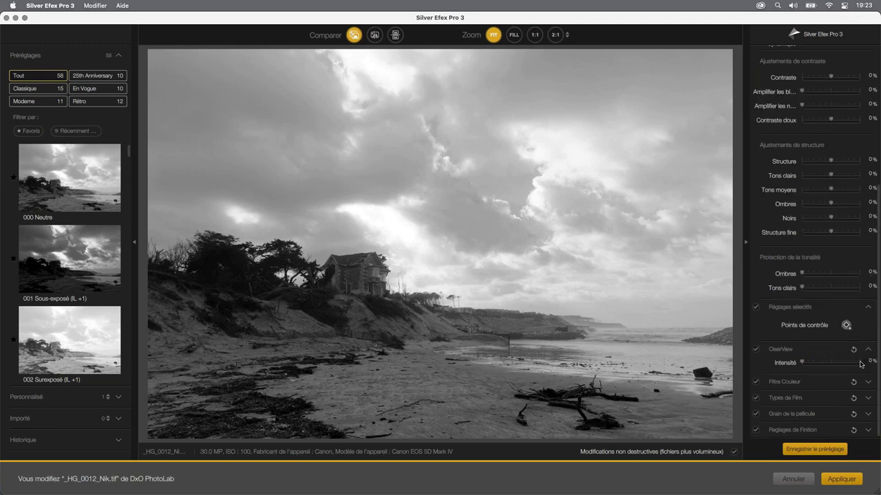
Choose Kodak P3200 TMAX Pro from the ISO 3200 entries of the Types de Film list.
{"action": "left_click", "coordinate": [869, 326]}
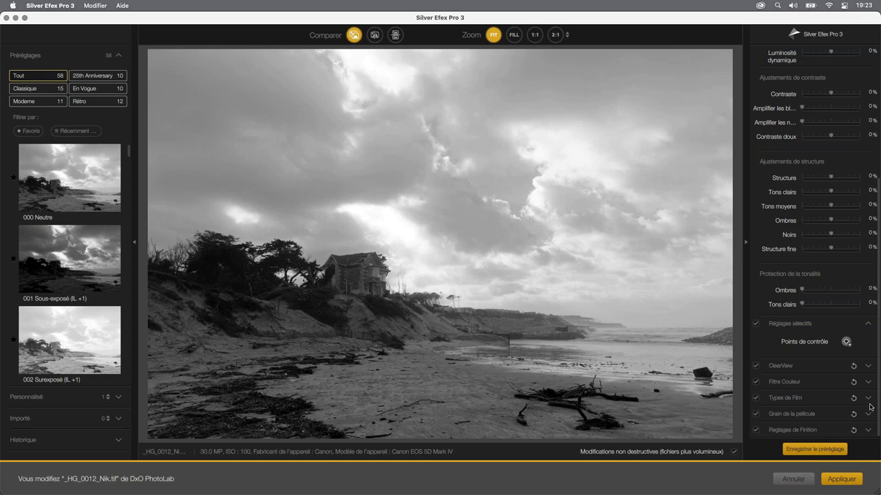
{"action": "left_click", "coordinate": [869, 399]}
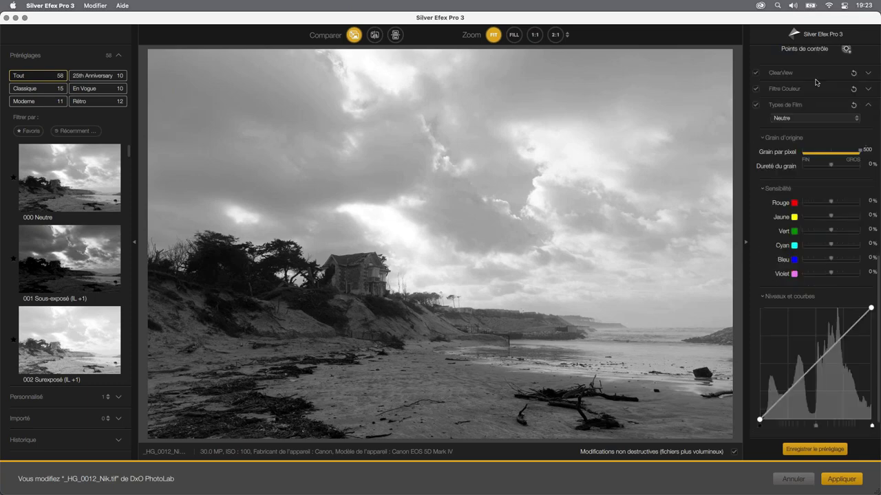
{"action": "left_click", "coordinate": [857, 120]}
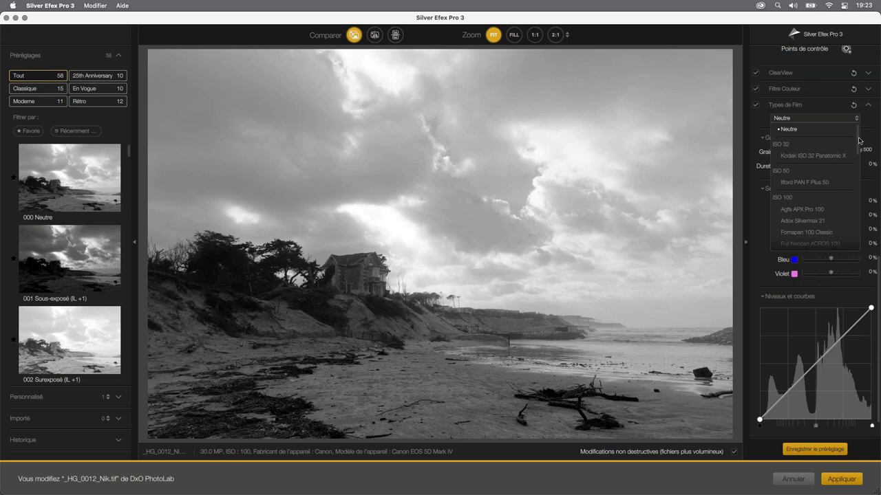
{"action": "left_click_drag", "start_coordinate": [858, 141], "coordinate": [858, 240]}
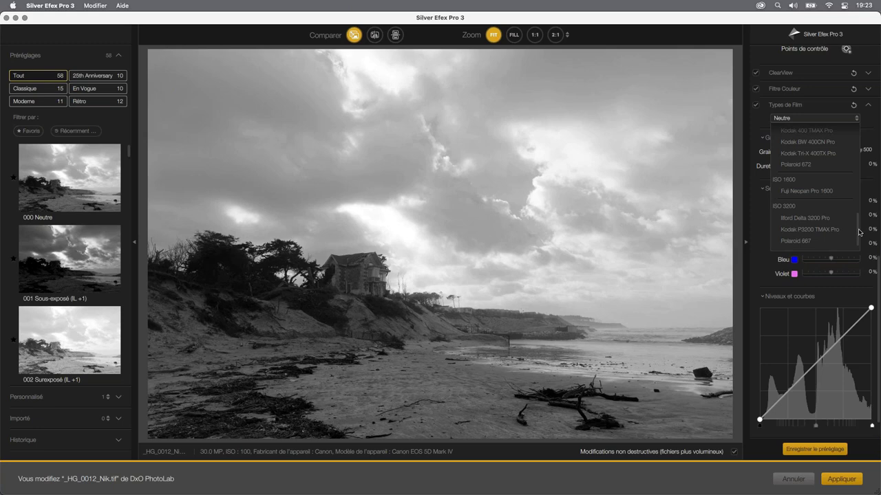
{"action": "left_click", "coordinate": [837, 230]}
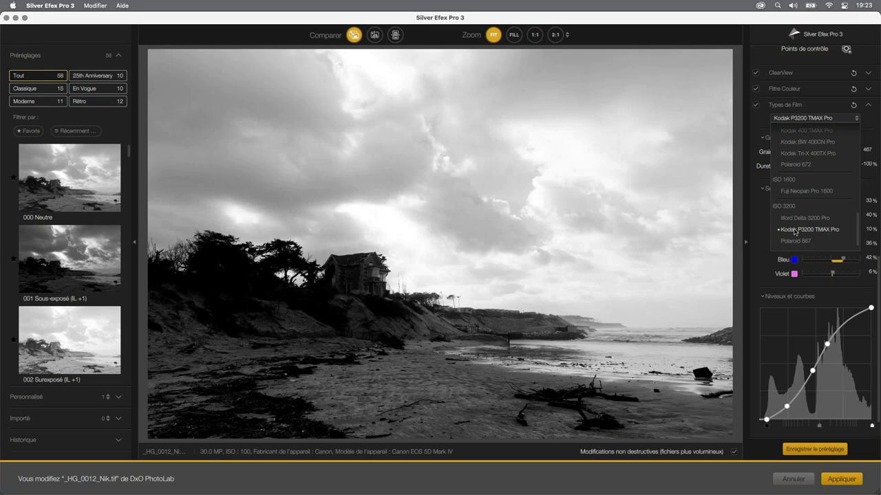
{"action": "left_click", "coordinate": [794, 232]}
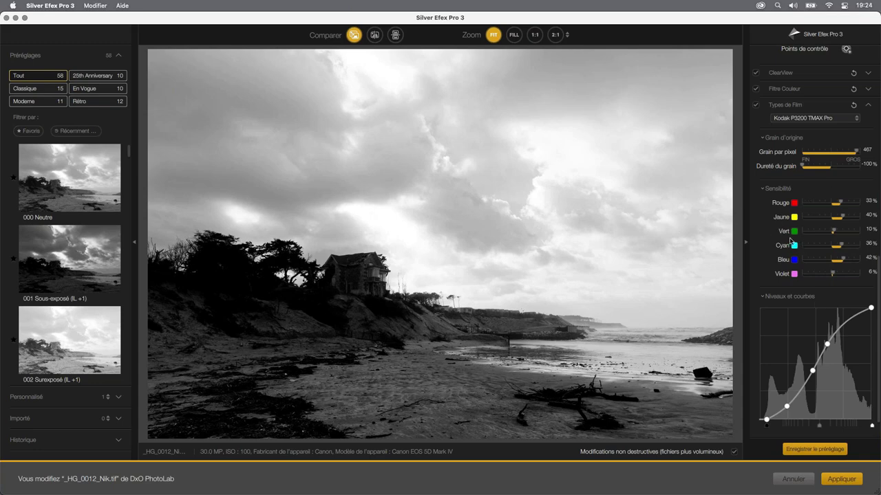
Test pushing the yellow sensitivity to -100%, then reset the film type to Neutre.
{"action": "mouse_move", "coordinate": [841, 217]}
{"action": "left_mouse_down"}
{"action": "mouse_move", "coordinate": [812, 219]}
{"action": "mouse_move", "coordinate": [815, 226]}
{"action": "left_mouse_up"}
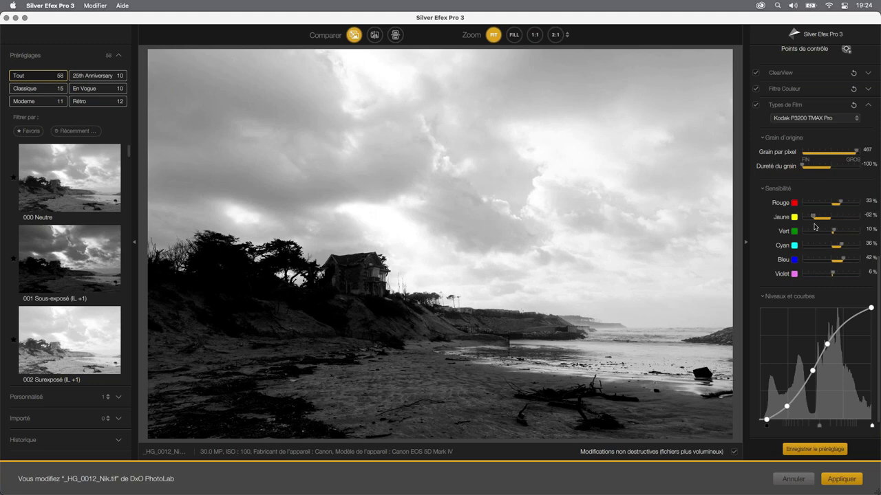
{"action": "left_click_drag", "start_coordinate": [814, 227], "coordinate": [807, 222]}
{"action": "left_click_drag", "start_coordinate": [804, 219], "coordinate": [843, 218]}
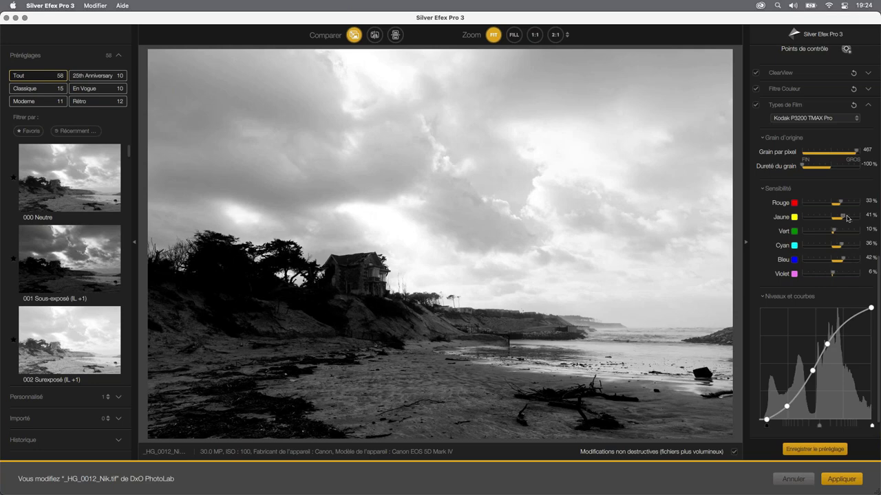
{"action": "scroll", "coordinate": [809, 211], "scroll_direction": "up", "scroll_amount": 4}
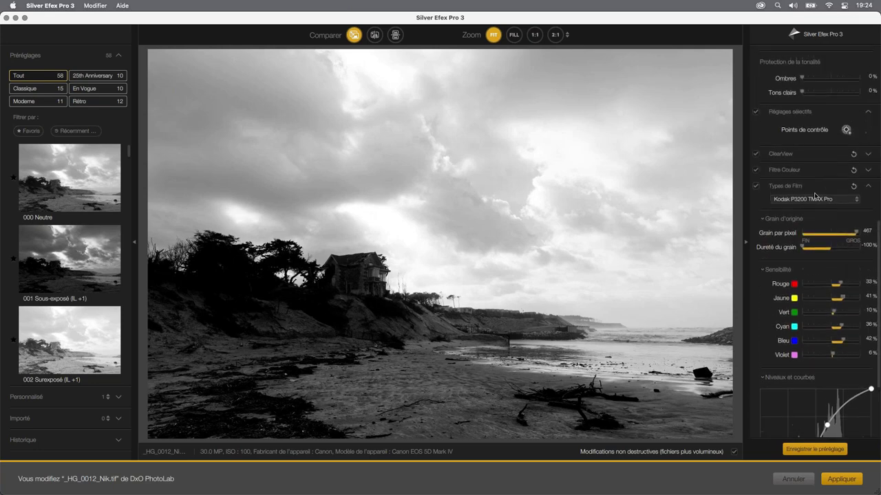
{"action": "left_click", "coordinate": [853, 189]}
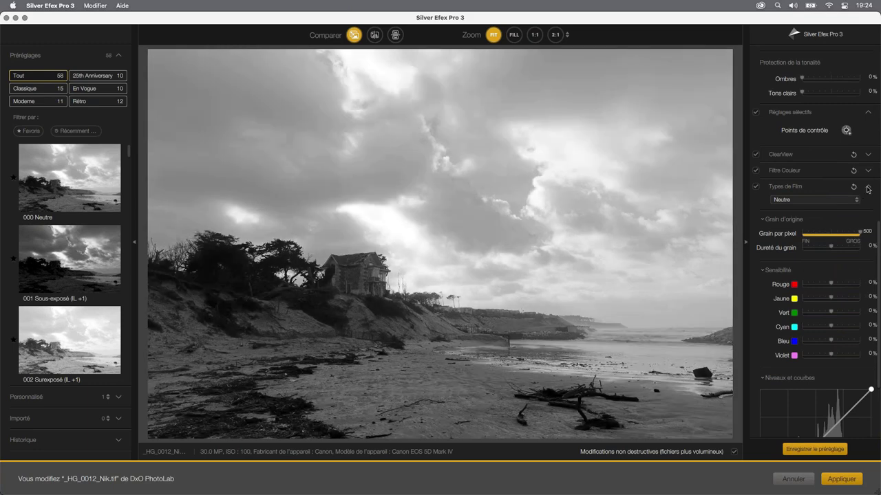
Browse the Grain de la pellicule list, trying FomaPan100R, and settle on IlfordDelta3200.
{"action": "left_click", "coordinate": [867, 189]}
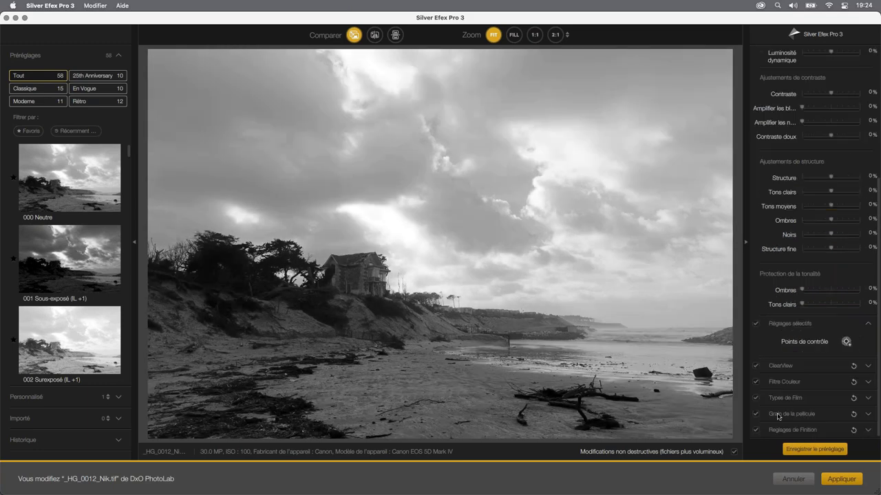
{"action": "left_click", "coordinate": [867, 415]}
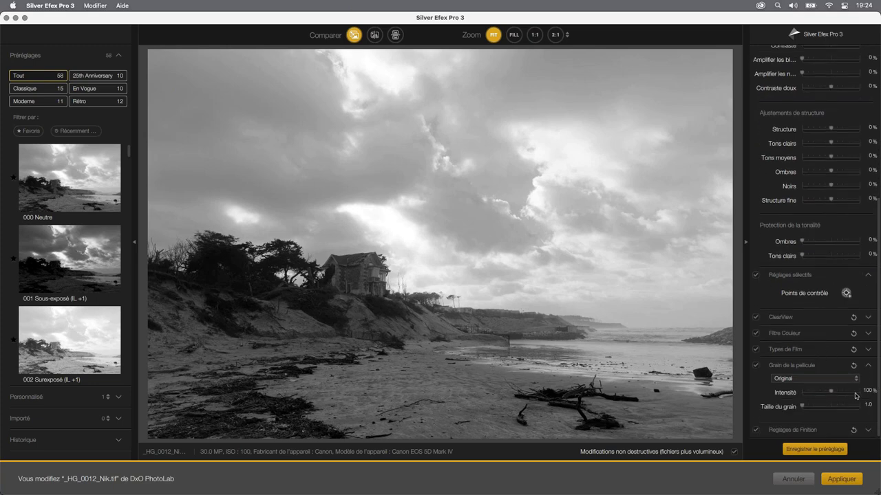
{"action": "left_click", "coordinate": [856, 382]}
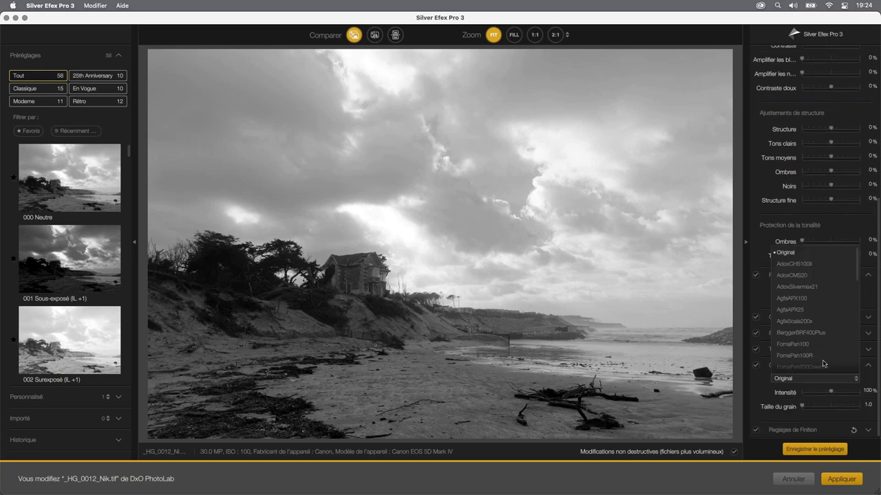
{"action": "left_click", "coordinate": [803, 317]}
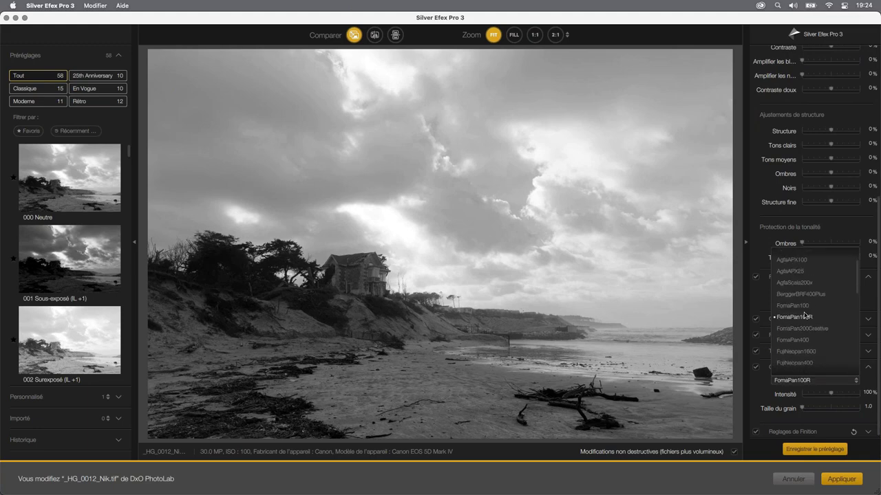
{"action": "scroll", "coordinate": [802, 315], "scroll_direction": "down", "scroll_amount": 4}
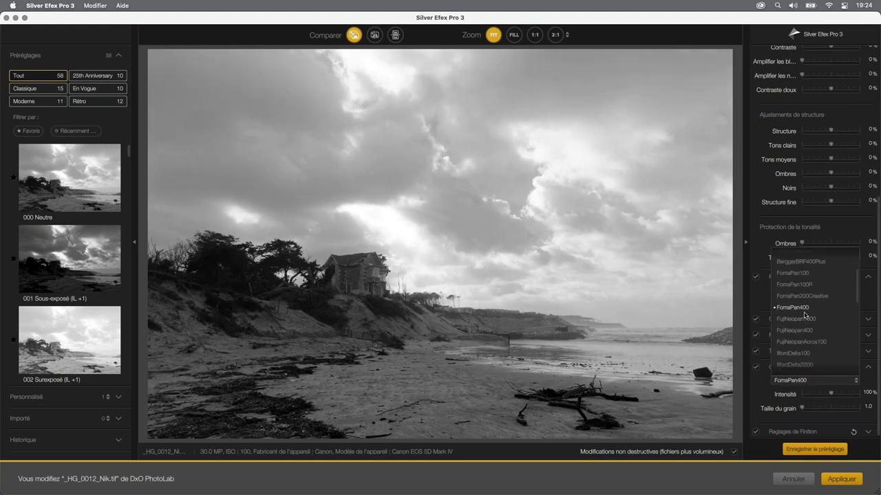
{"action": "scroll", "coordinate": [804, 315], "scroll_direction": "down", "scroll_amount": 5}
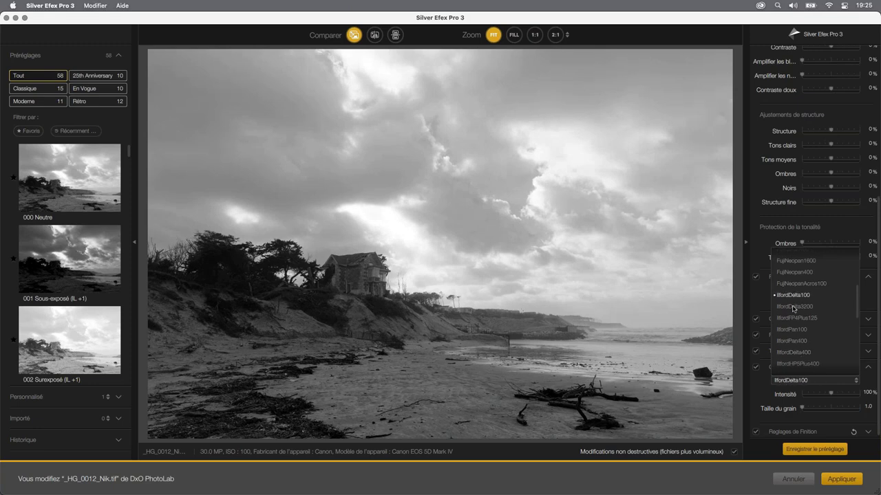
{"action": "key", "text": "Down"}
{"action": "key", "text": "Down"}
{"action": "key", "text": "Down"}
{"action": "key", "text": "Down"}
{"action": "key", "text": "Up"}
{"action": "key", "text": "Up"}
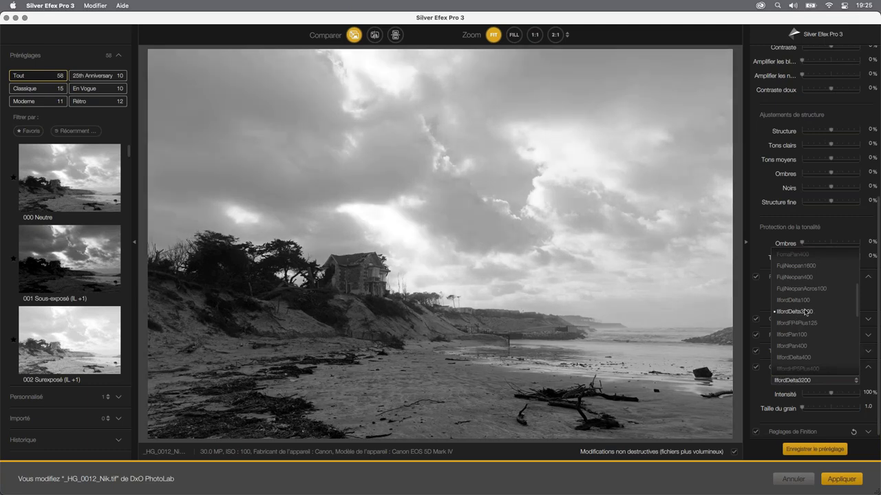
{"action": "left_click", "coordinate": [806, 314]}
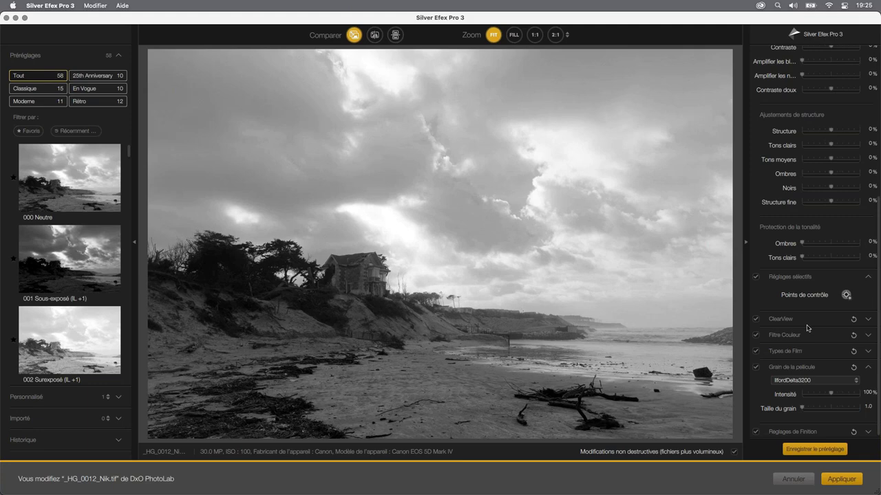
{"action": "scroll", "coordinate": [798, 311], "scroll_direction": "down", "scroll_amount": 1}
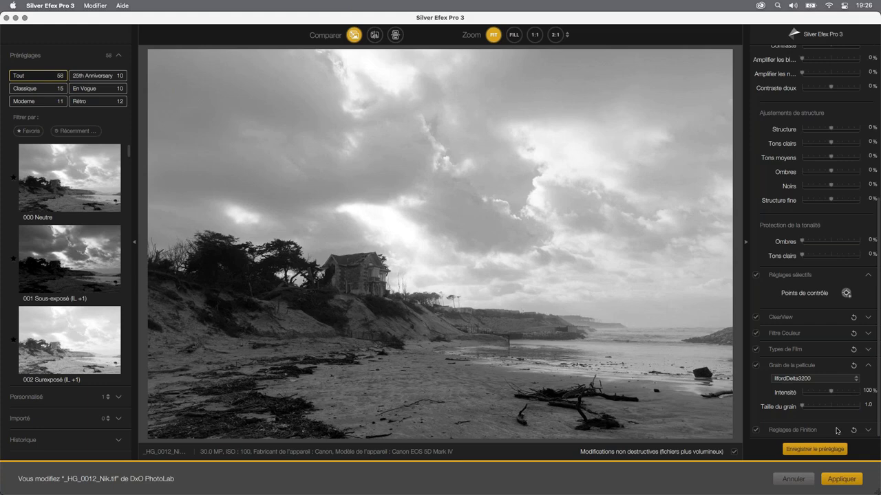
Try a grain size of about 5.5 and coarser, then reset grain to Original and collapse it.
{"action": "left_click_drag", "start_coordinate": [801, 406], "coordinate": [831, 406]}
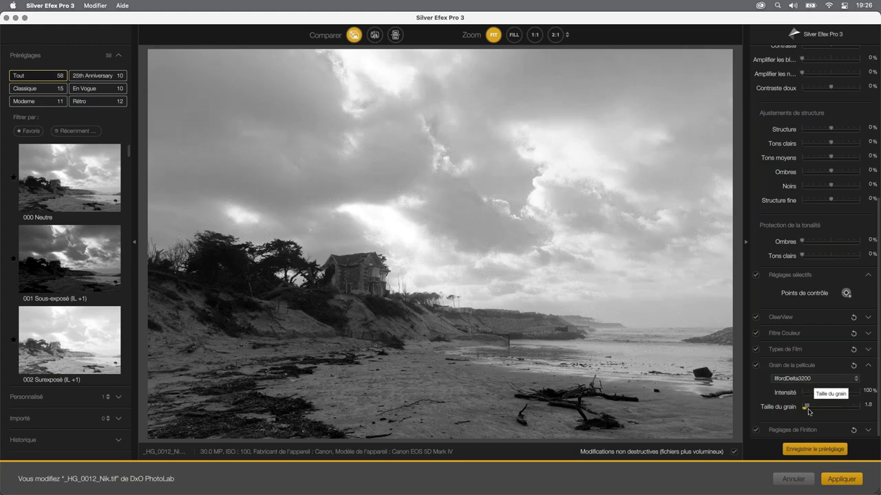
{"action": "mouse_move", "coordinate": [821, 411]}
{"action": "left_mouse_down"}
{"action": "mouse_move", "coordinate": [840, 412]}
{"action": "mouse_move", "coordinate": [829, 410]}
{"action": "mouse_move", "coordinate": [846, 397]}
{"action": "left_mouse_up"}
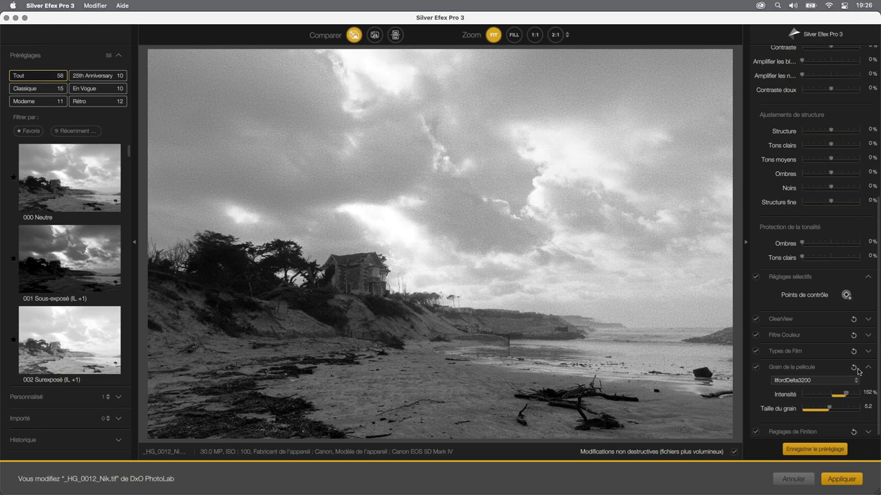
{"action": "left_click", "coordinate": [853, 368]}
{"action": "left_click", "coordinate": [867, 368]}
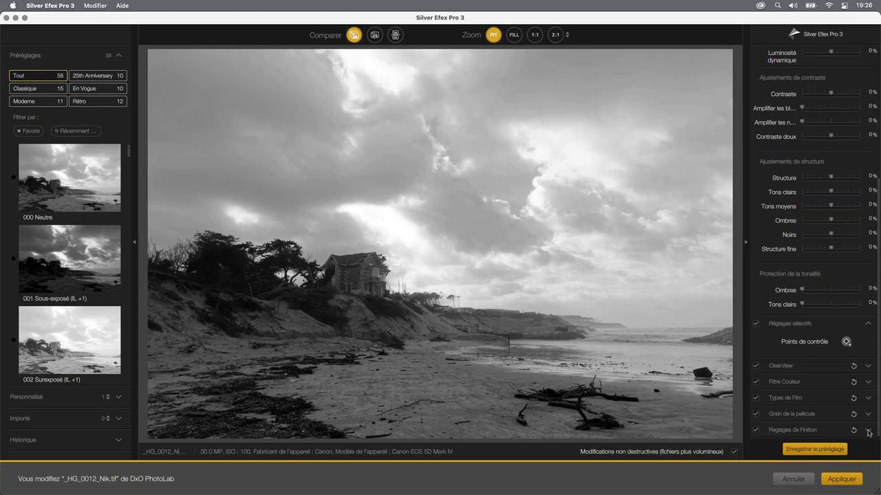
Apply toner 4 from the Virage list in Réglages de Finition and show its detailed sliders.
{"action": "scroll", "coordinate": [868, 433], "scroll_direction": "down", "scroll_amount": 1}
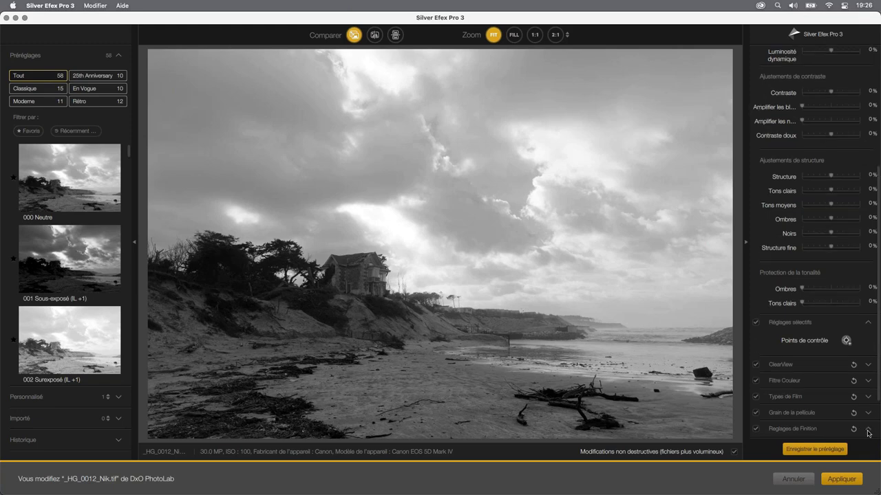
{"action": "left_click", "coordinate": [868, 429]}
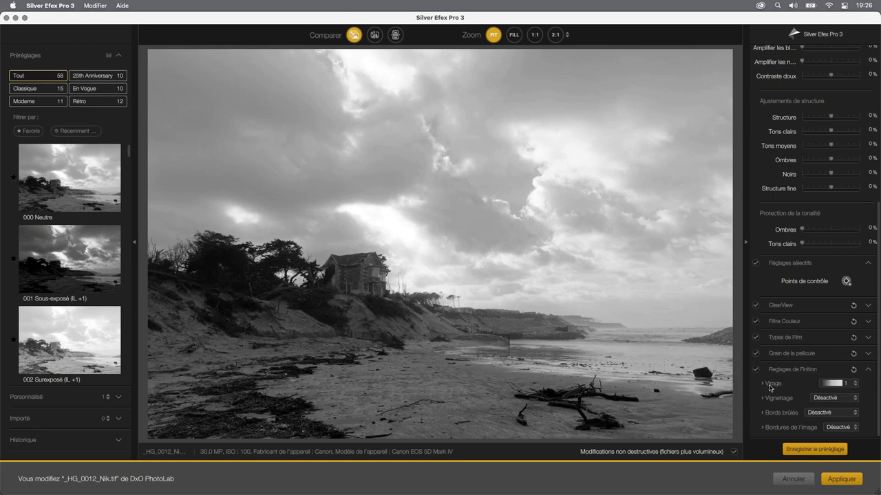
{"action": "left_click", "coordinate": [855, 385]}
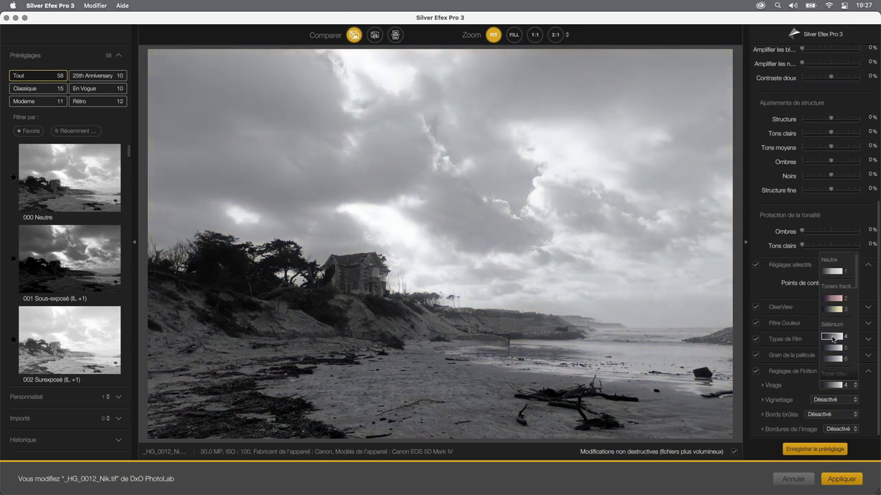
{"action": "left_click", "coordinate": [833, 338]}
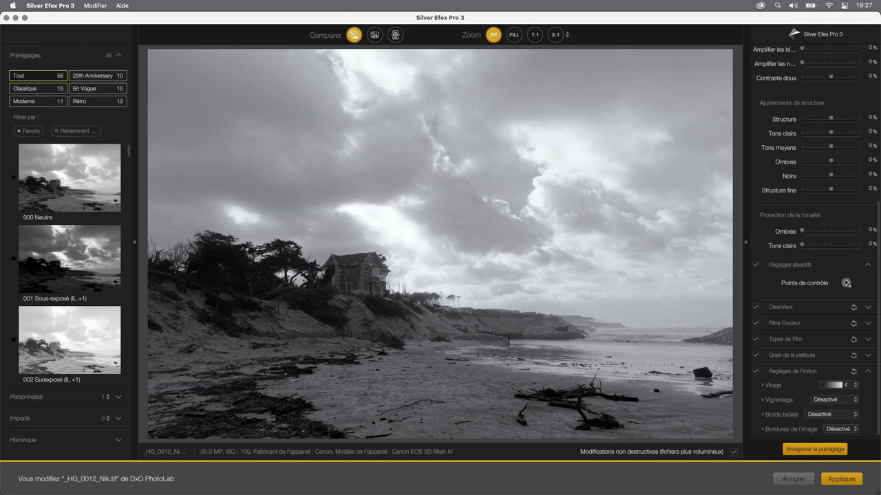
{"action": "left_click", "coordinate": [762, 385]}
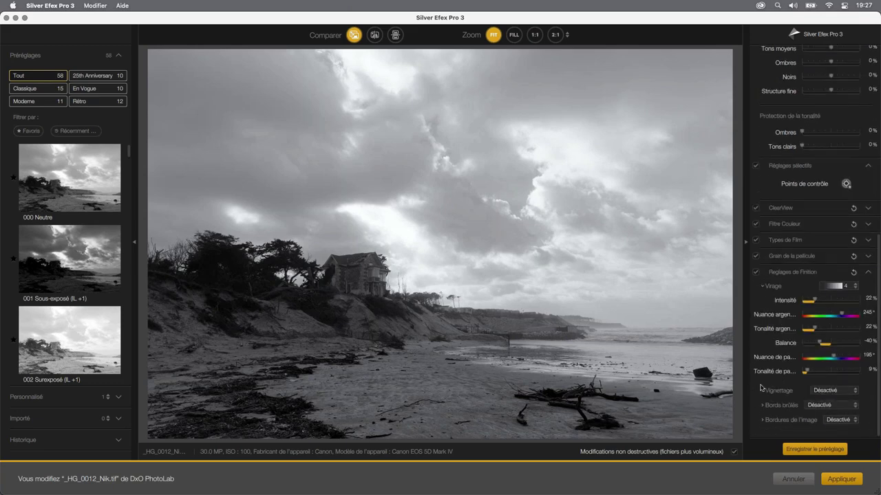
Raise toning intensity to 66% and balance to 84%, then show the Vignettage settings.
{"action": "scroll", "coordinate": [760, 389], "scroll_direction": "up", "scroll_amount": 1}
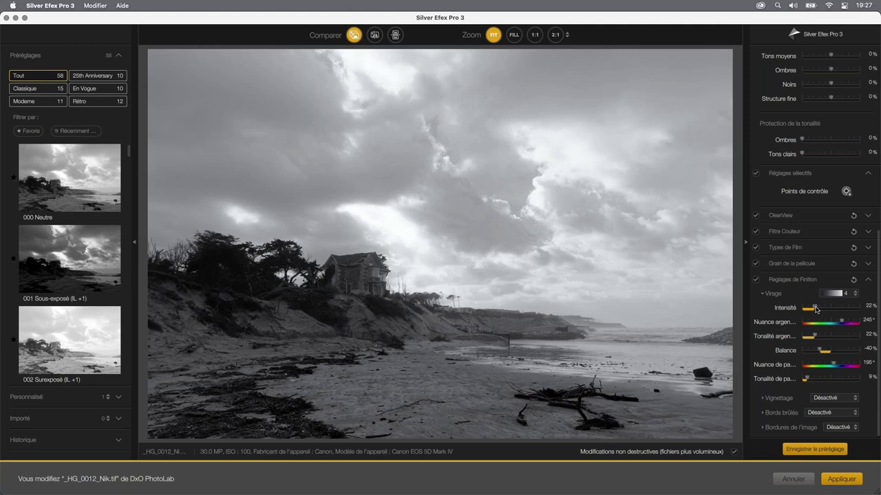
{"action": "left_click_drag", "start_coordinate": [815, 309], "coordinate": [840, 310]}
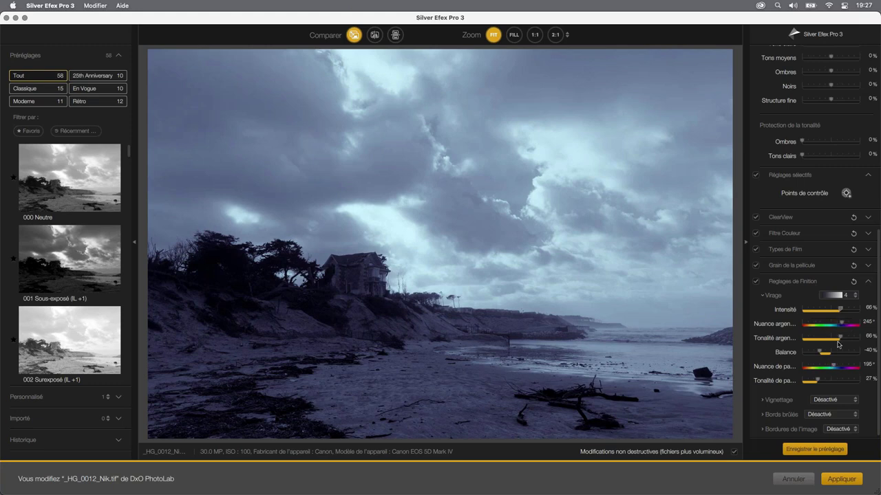
{"action": "scroll", "coordinate": [829, 343], "scroll_direction": "down", "scroll_amount": 1}
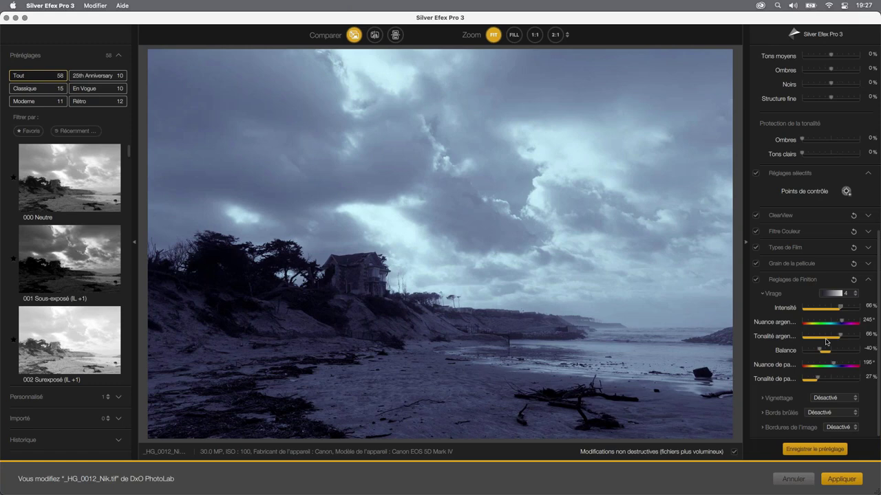
{"action": "mouse_move", "coordinate": [821, 350]}
{"action": "left_mouse_down"}
{"action": "mouse_move", "coordinate": [812, 354]}
{"action": "mouse_move", "coordinate": [850, 354]}
{"action": "left_mouse_up"}
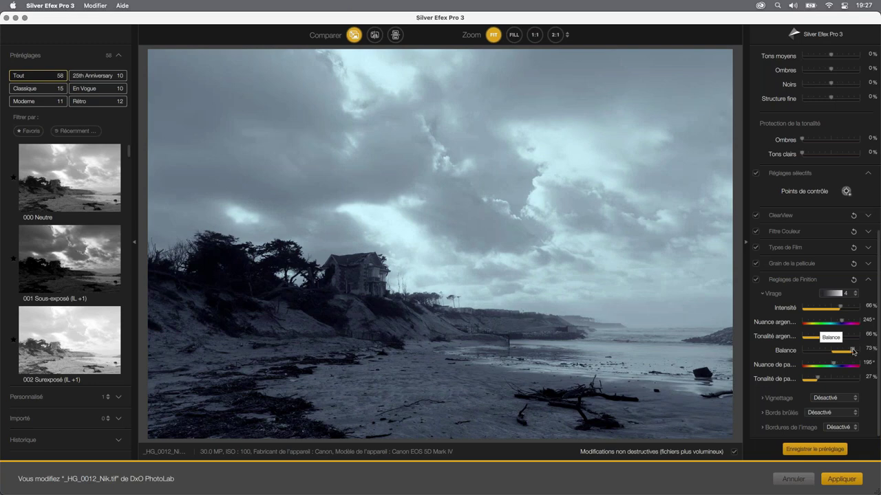
{"action": "scroll", "coordinate": [853, 352], "scroll_direction": "up", "scroll_amount": 1}
{"action": "scroll", "coordinate": [852, 350], "scroll_direction": "up", "scroll_amount": 2}
{"action": "left_click", "coordinate": [762, 400]}
{"action": "scroll", "coordinate": [867, 276], "scroll_direction": "down", "scroll_amount": 1}
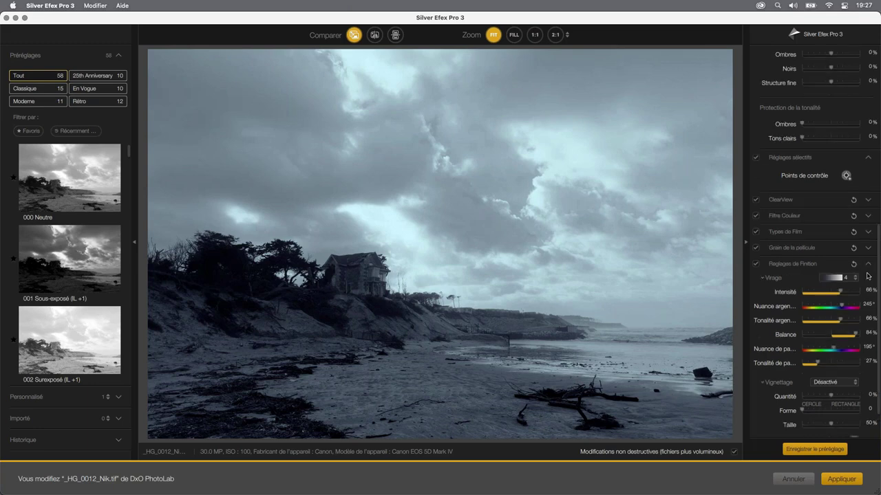
Reset toning to neutral and try the three lens falloff vignettes.
{"action": "scroll", "coordinate": [867, 276], "scroll_direction": "down", "scroll_amount": 3}
{"action": "left_click", "coordinate": [853, 222]}
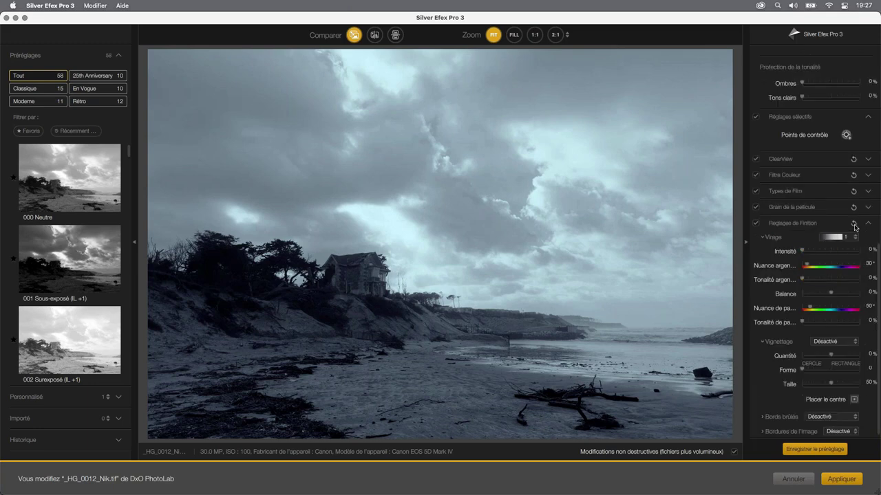
{"action": "left_click", "coordinate": [853, 343]}
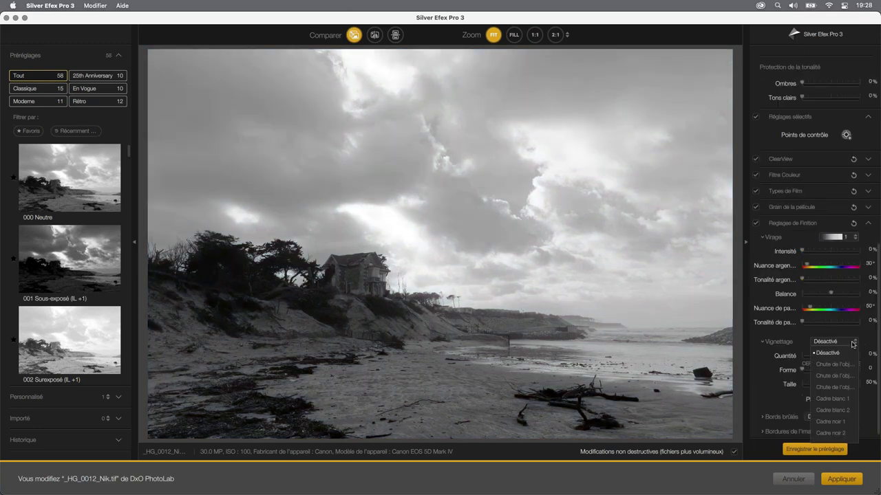
{"action": "left_click", "coordinate": [846, 365]}
{"action": "left_click", "coordinate": [843, 375]}
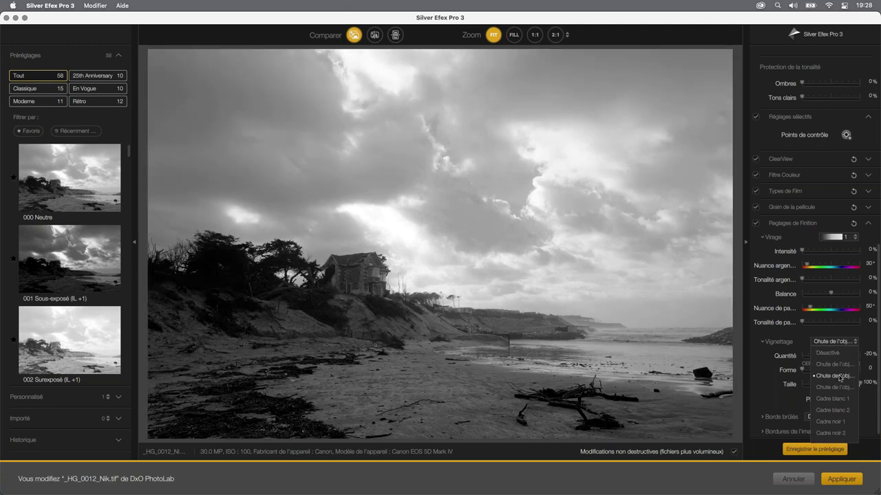
{"action": "left_click", "coordinate": [838, 387]}
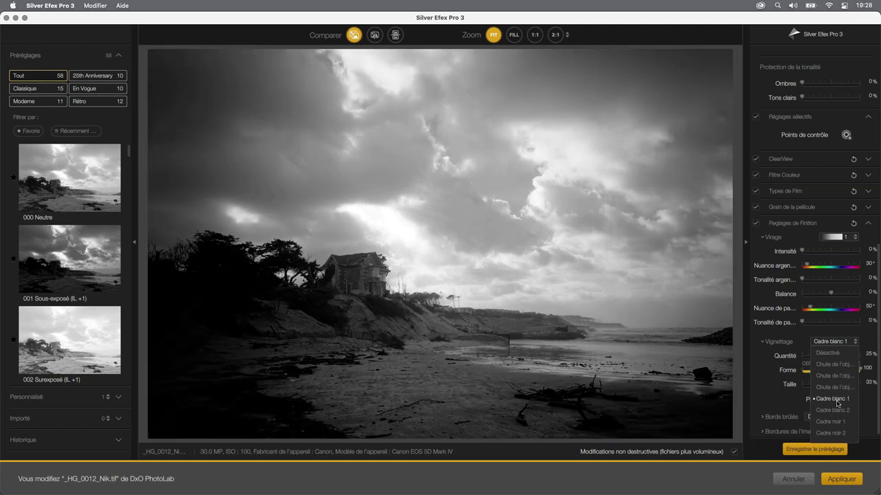
Compare the black and white frame vignettes and settle on Cadre noir 1.
{"action": "left_click", "coordinate": [830, 421]}
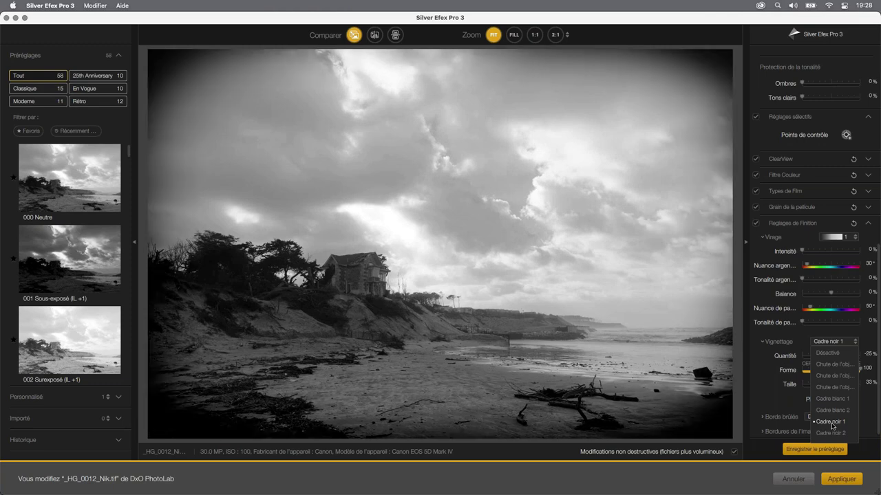
{"action": "left_click", "coordinate": [832, 400]}
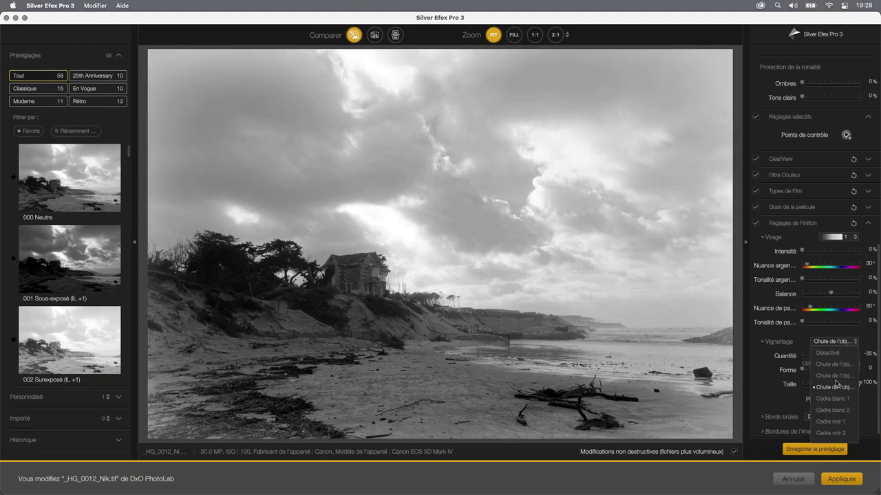
{"action": "left_click", "coordinate": [775, 357]}
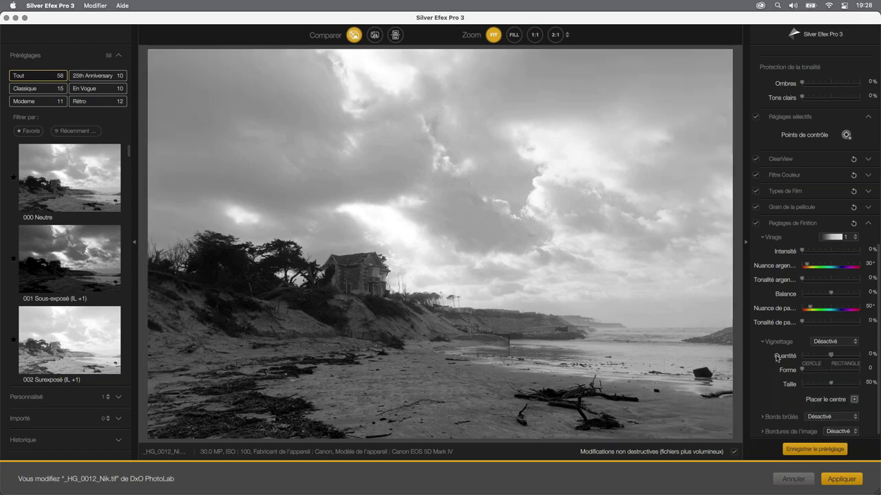
{"action": "left_click", "coordinate": [854, 342]}
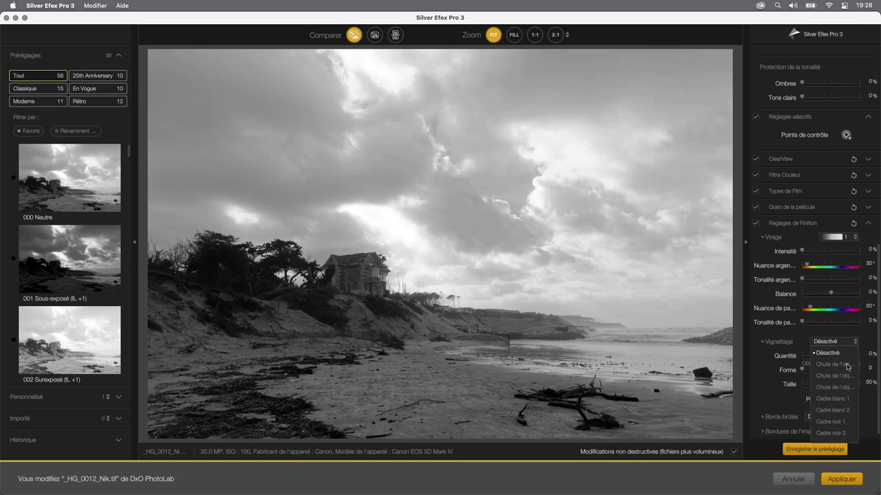
{"action": "left_click", "coordinate": [847, 399]}
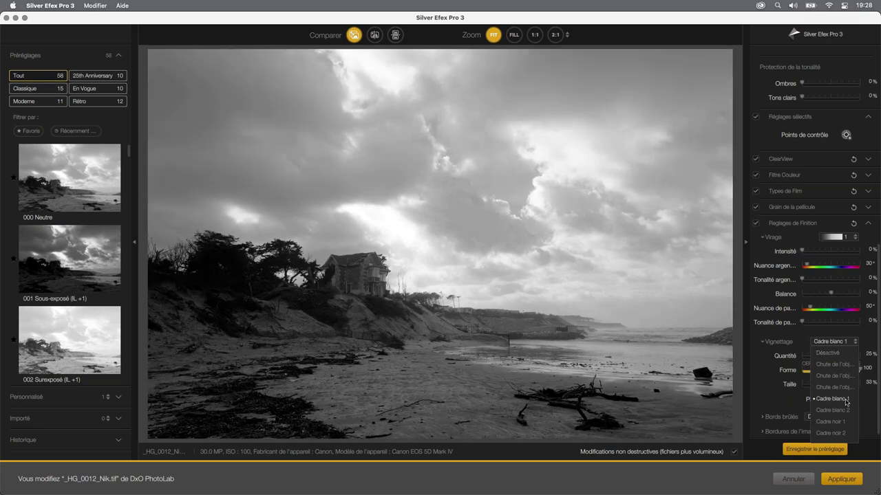
{"action": "left_click", "coordinate": [844, 421]}
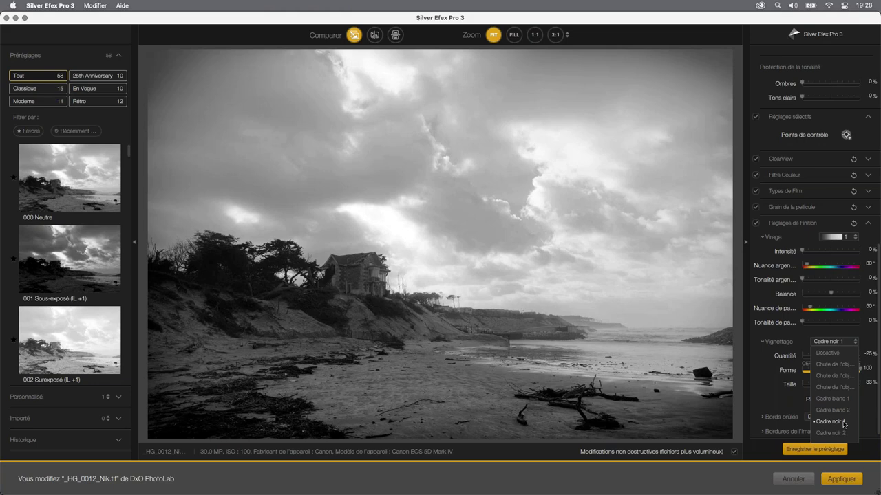
{"action": "left_click", "coordinate": [844, 423]}
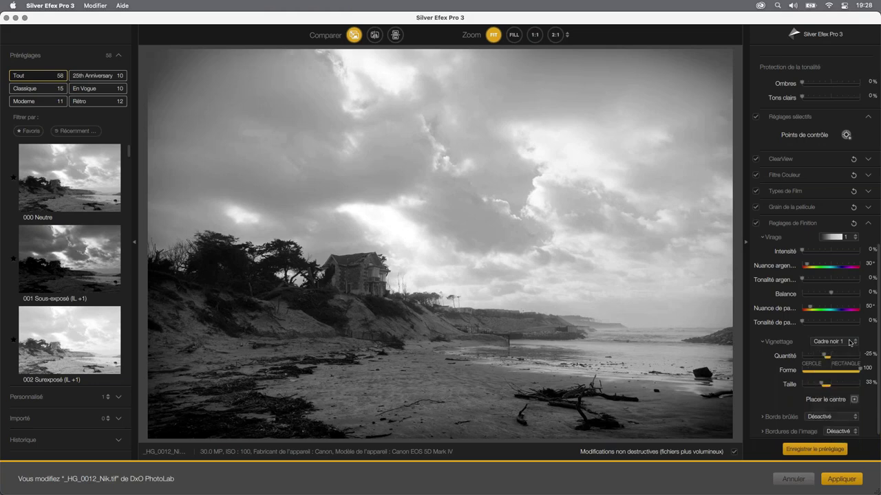
Set the vignette to -100% amount, shape 6 and size 100%, centred on the house.
{"action": "mouse_move", "coordinate": [814, 356]}
{"action": "left_mouse_down"}
{"action": "mouse_move", "coordinate": [826, 358]}
{"action": "mouse_move", "coordinate": [819, 359]}
{"action": "left_mouse_up"}
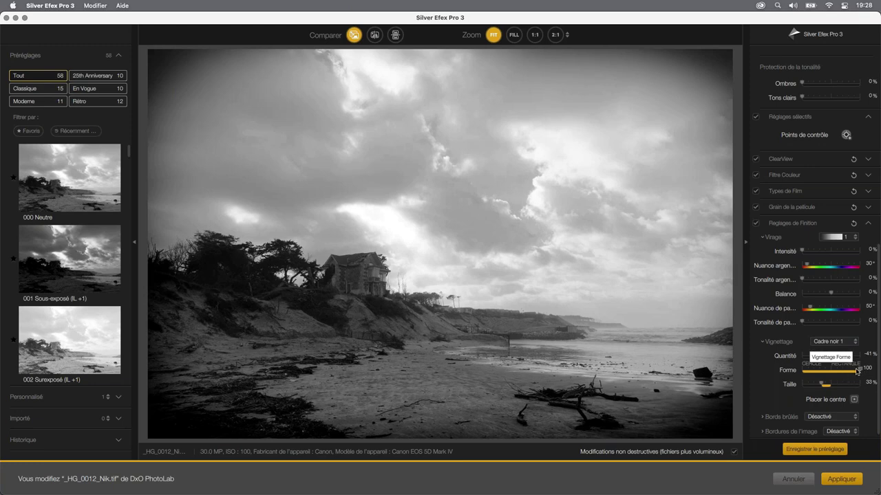
{"action": "mouse_move", "coordinate": [855, 370]}
{"action": "left_mouse_down"}
{"action": "mouse_move", "coordinate": [806, 372]}
{"action": "mouse_move", "coordinate": [846, 385]}
{"action": "mouse_move", "coordinate": [813, 389]}
{"action": "left_mouse_up"}
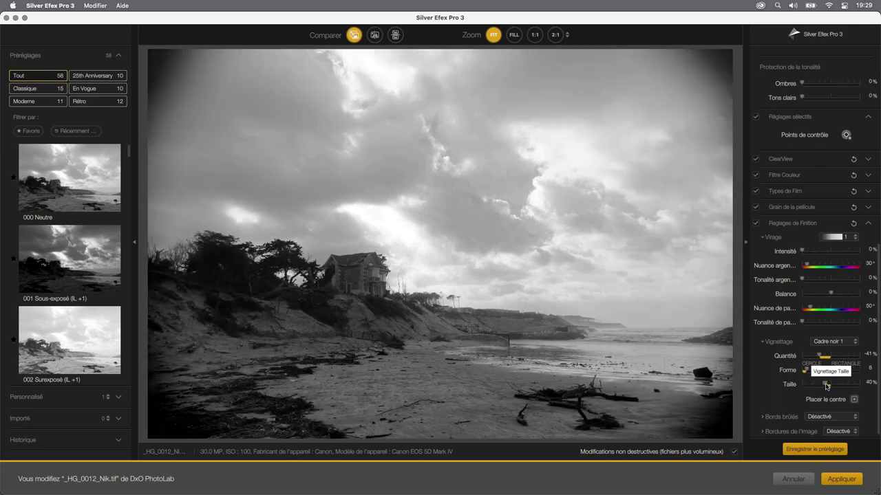
{"action": "left_click_drag", "start_coordinate": [812, 389], "coordinate": [828, 383]}
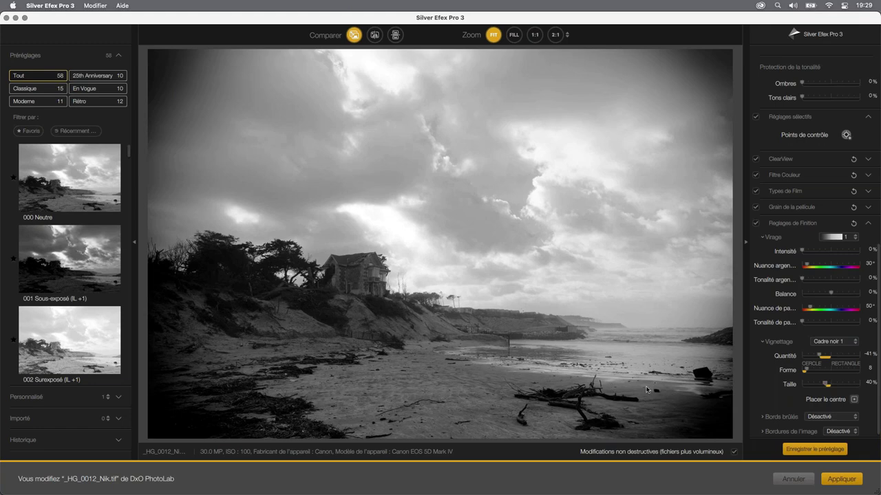
{"action": "left_click", "coordinate": [854, 400]}
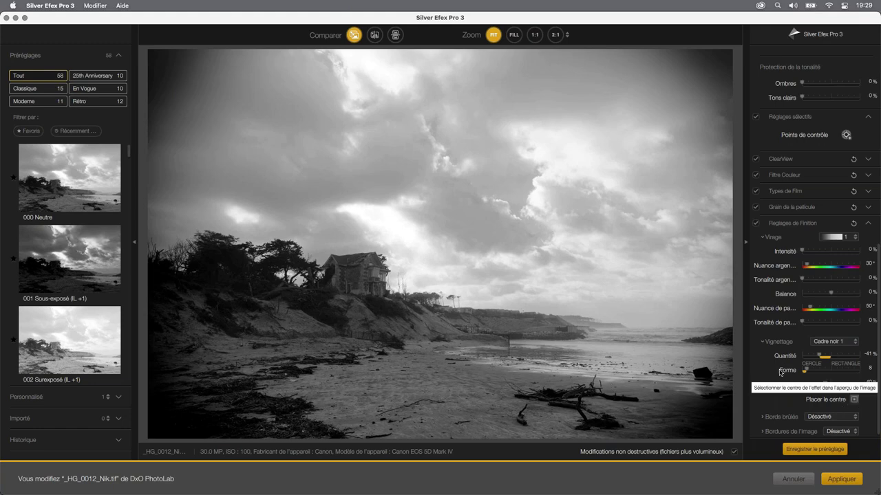
{"action": "left_click", "coordinate": [359, 274]}
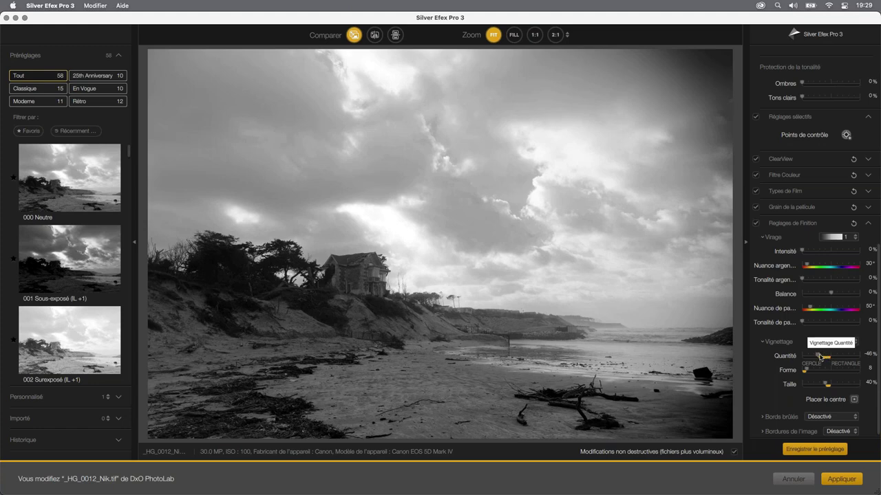
{"action": "mouse_move", "coordinate": [828, 358]}
{"action": "left_mouse_down"}
{"action": "mouse_move", "coordinate": [847, 358]}
{"action": "mouse_move", "coordinate": [796, 358]}
{"action": "left_mouse_up"}
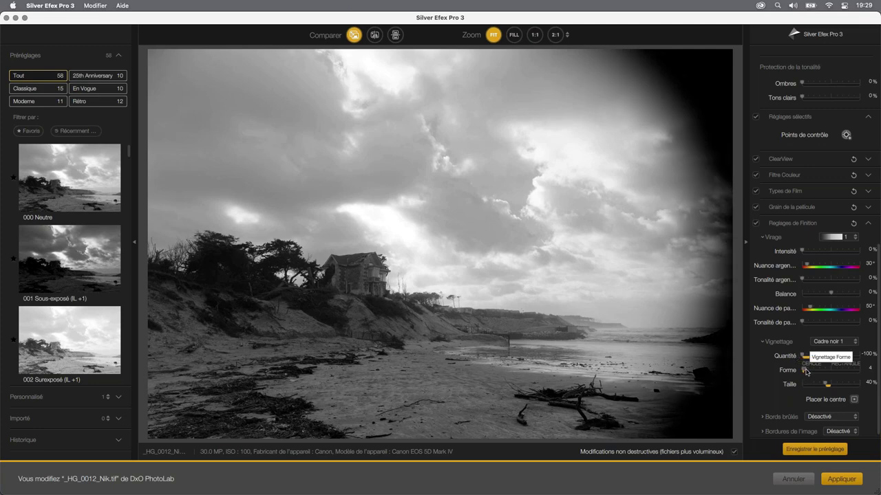
{"action": "mouse_move", "coordinate": [807, 371]}
{"action": "left_mouse_down"}
{"action": "mouse_move", "coordinate": [816, 388]}
{"action": "mouse_move", "coordinate": [862, 385]}
{"action": "left_mouse_up"}
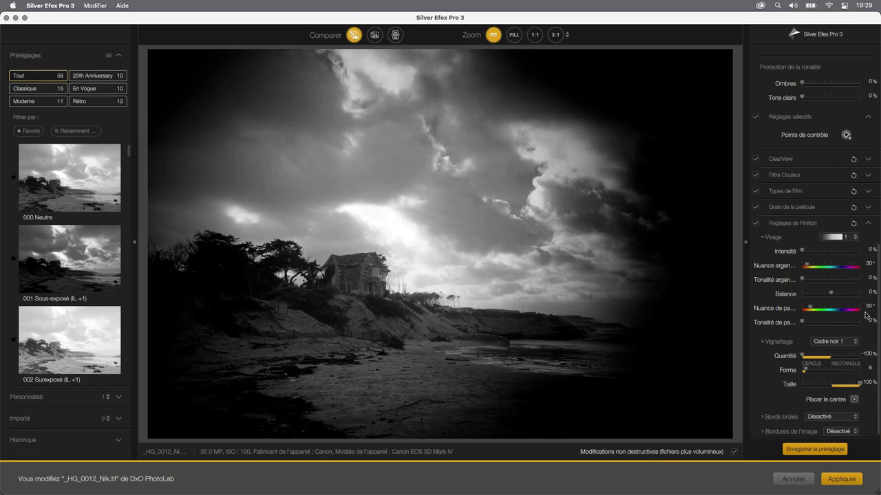
Reset the finishing adjustments so the vignette is switched off (Désactivé).
{"action": "left_click", "coordinate": [853, 223]}
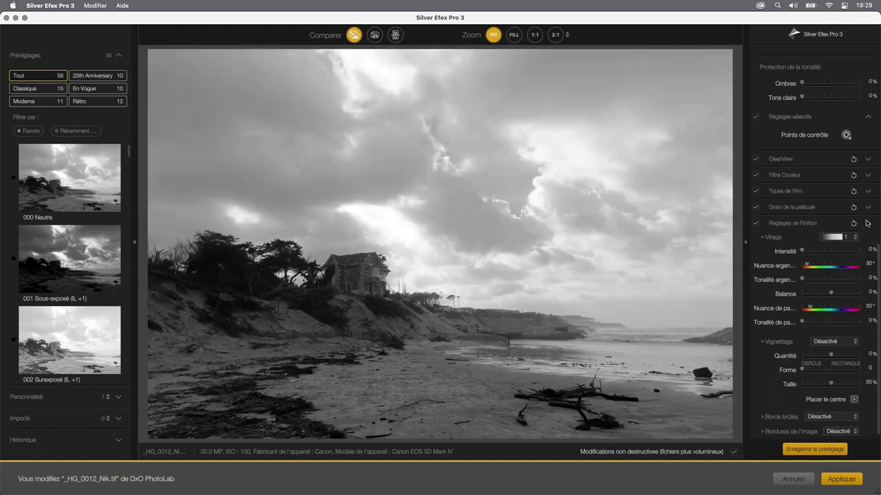
{"action": "left_click", "coordinate": [867, 223]}
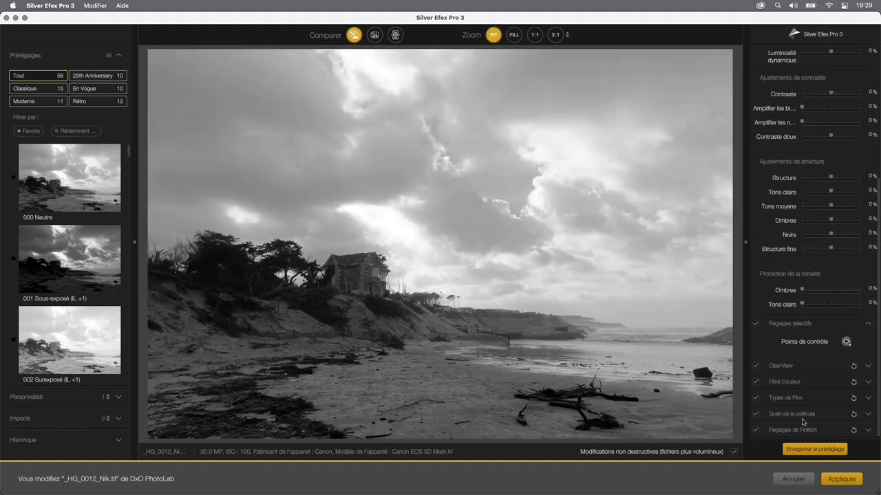
{"action": "left_click", "coordinate": [867, 430]}
Collapse the Virage and Vignettage sections and expand the Bords brûlés settings.
{"action": "scroll", "coordinate": [828, 326], "scroll_direction": "down", "scroll_amount": 3}
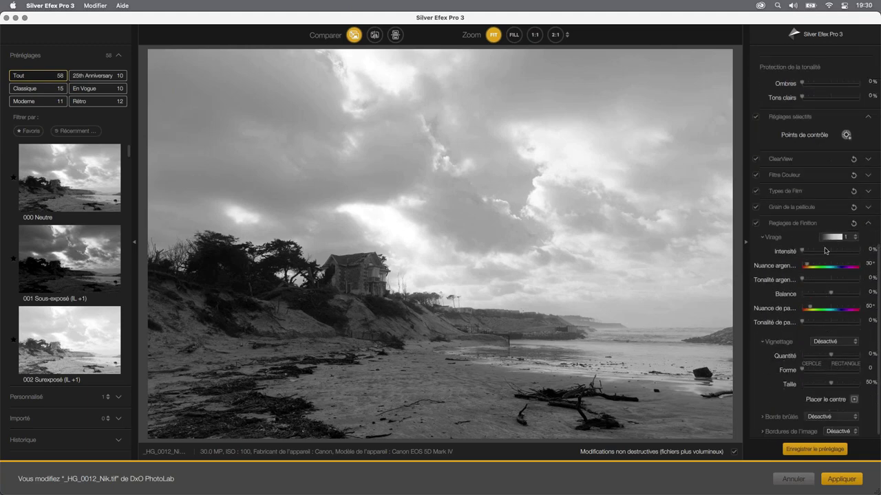
{"action": "left_click", "coordinate": [763, 237]}
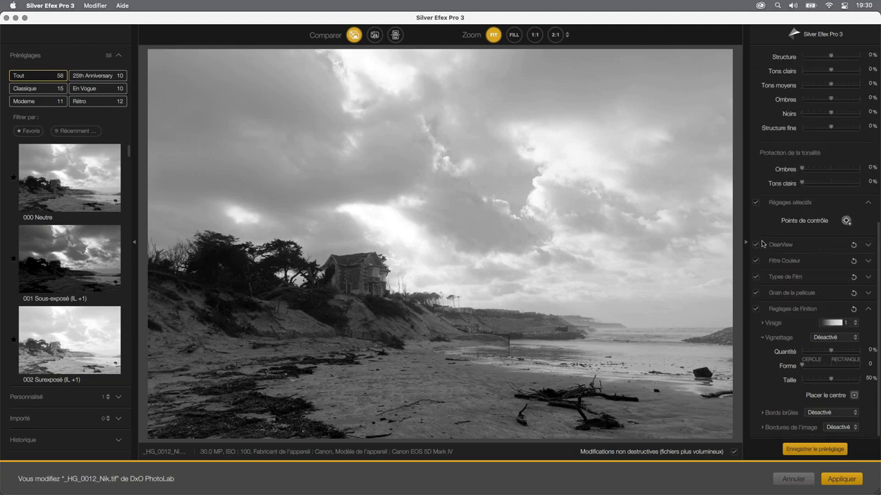
{"action": "left_click", "coordinate": [763, 339]}
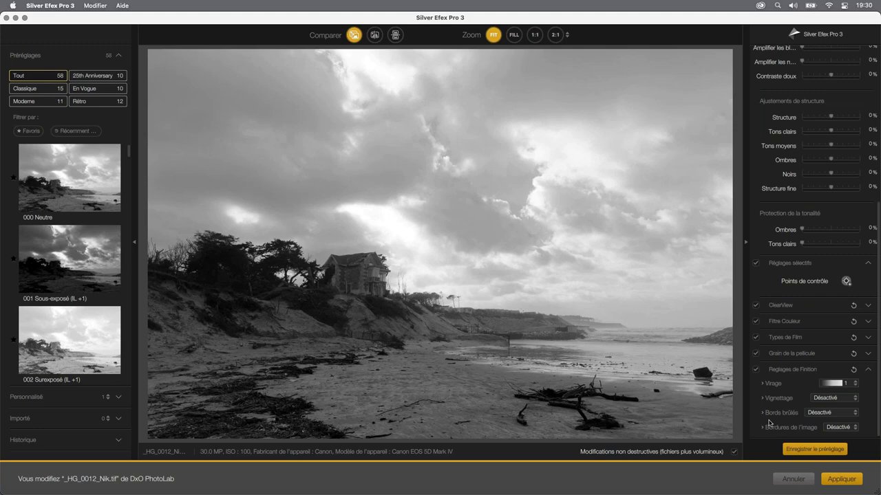
{"action": "left_click", "coordinate": [762, 412]}
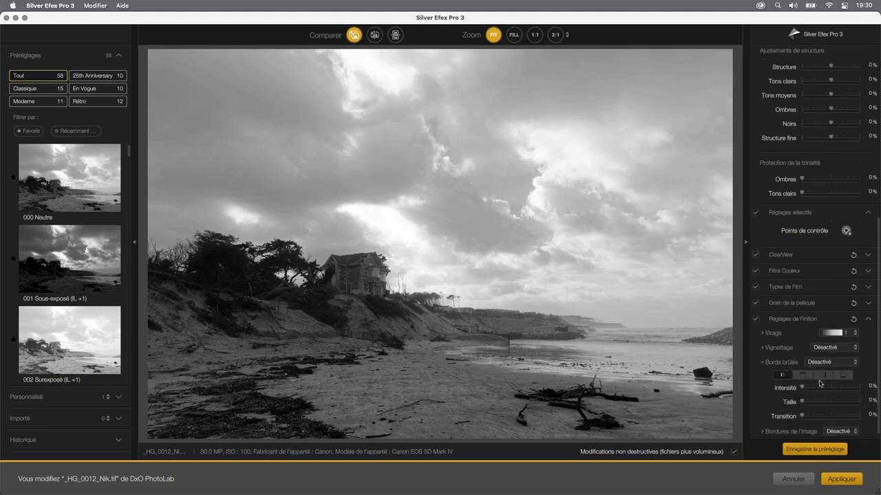
{"action": "left_click", "coordinate": [855, 363]}
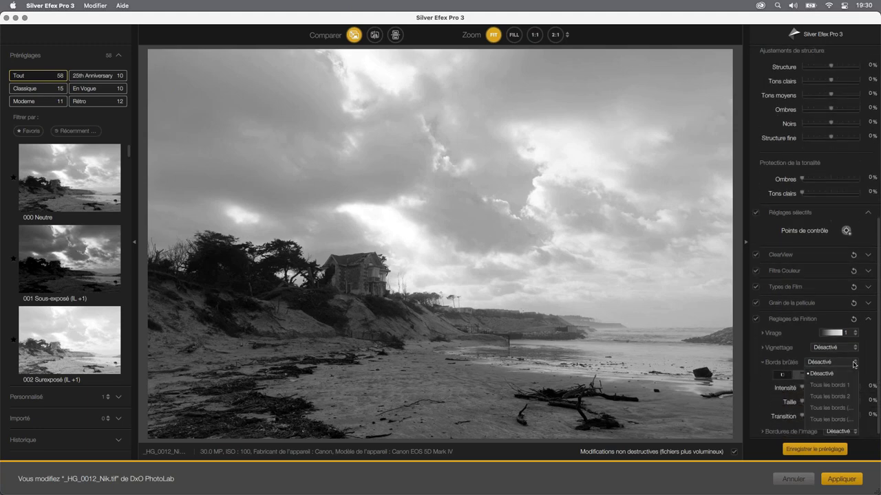
{"action": "left_click", "coordinate": [829, 397]}
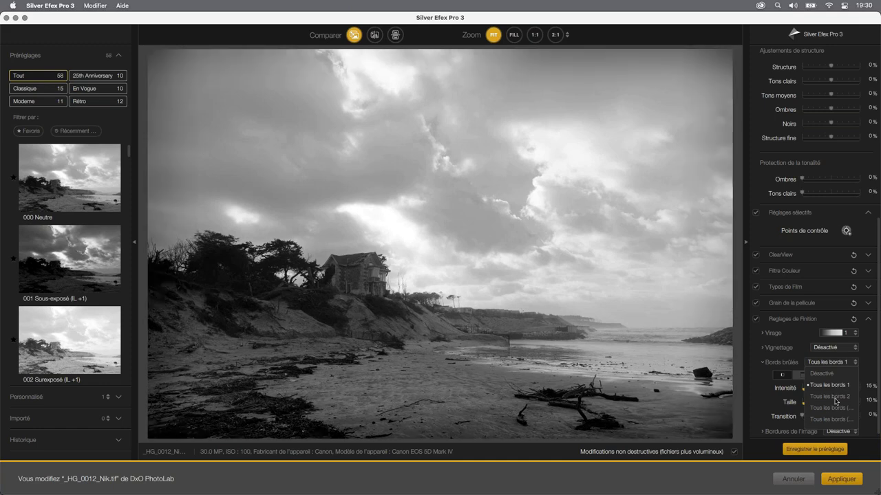
{"action": "left_click", "coordinate": [834, 408]}
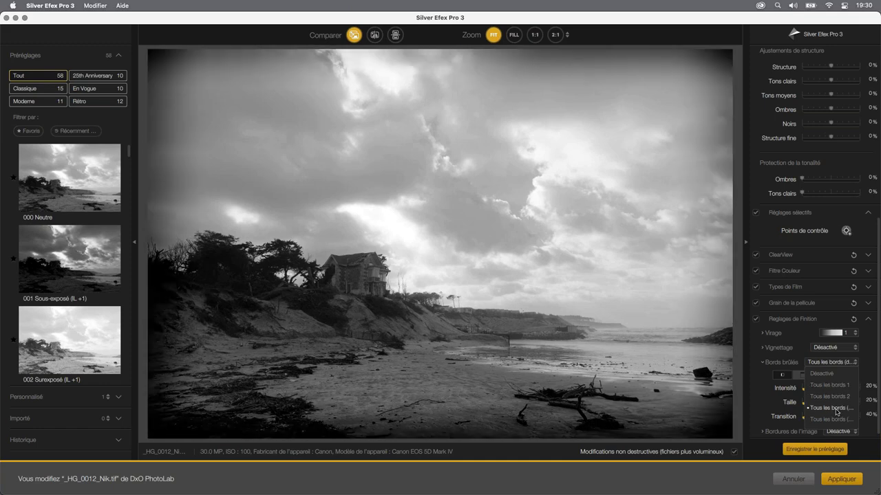
{"action": "left_click", "coordinate": [839, 420]}
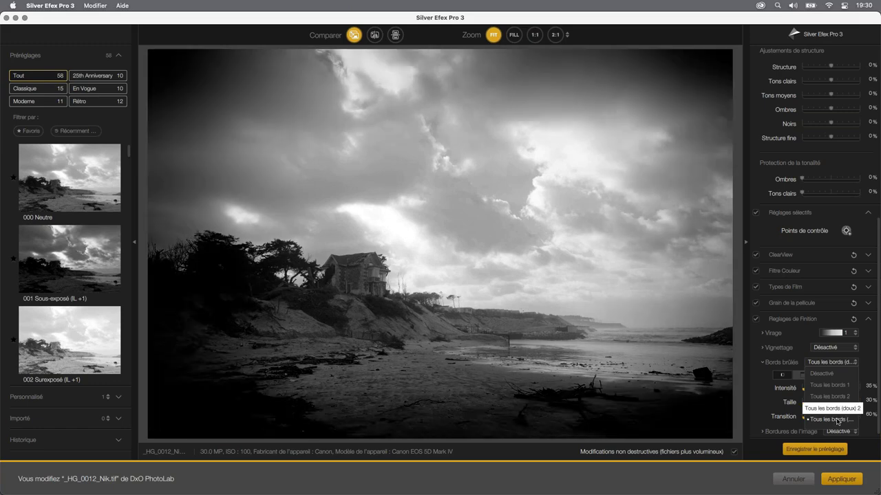
{"action": "left_click", "coordinate": [829, 386]}
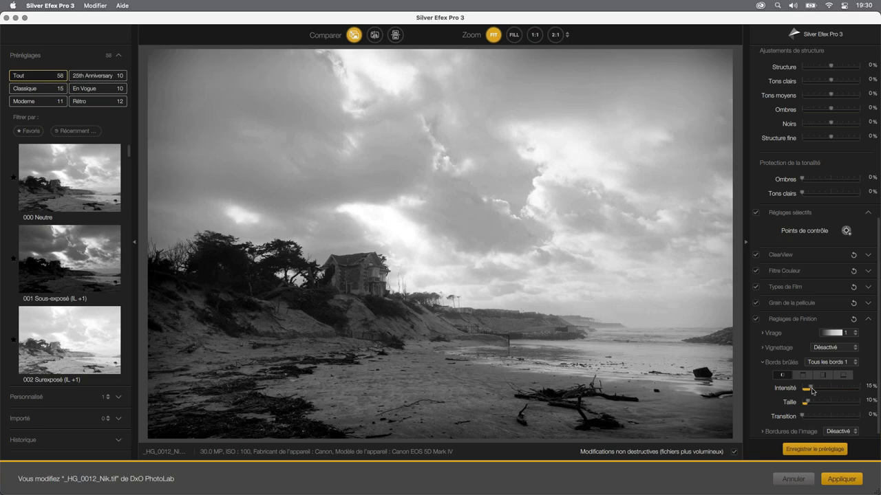
{"action": "mouse_move", "coordinate": [812, 389]}
{"action": "left_mouse_down"}
{"action": "mouse_move", "coordinate": [846, 391]}
{"action": "mouse_move", "coordinate": [830, 390]}
{"action": "left_mouse_up"}
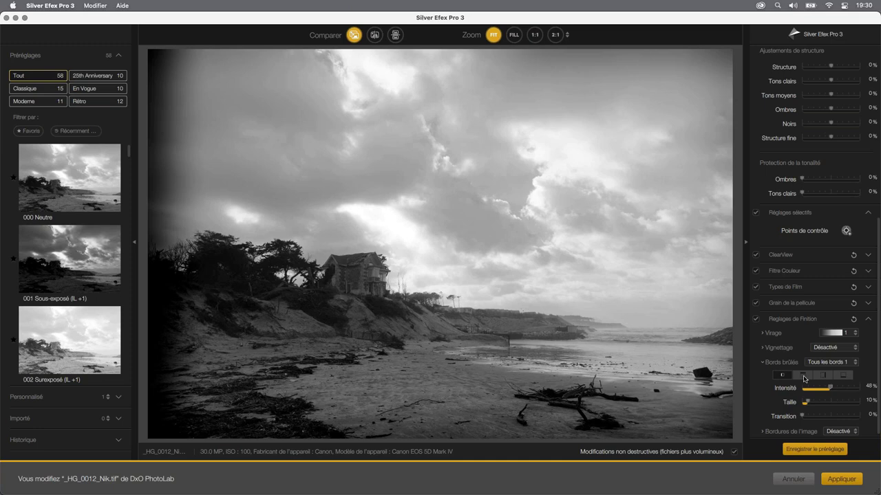
{"action": "left_click", "coordinate": [804, 376]}
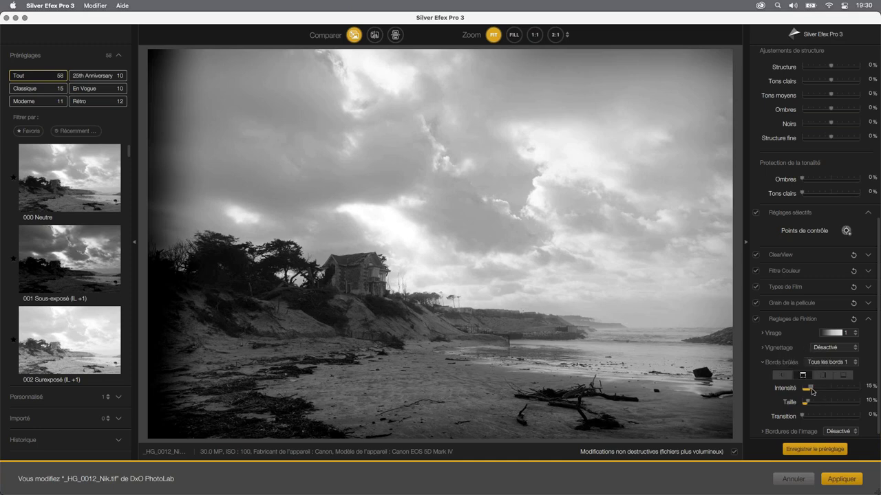
{"action": "left_click_drag", "start_coordinate": [811, 389], "coordinate": [839, 390]}
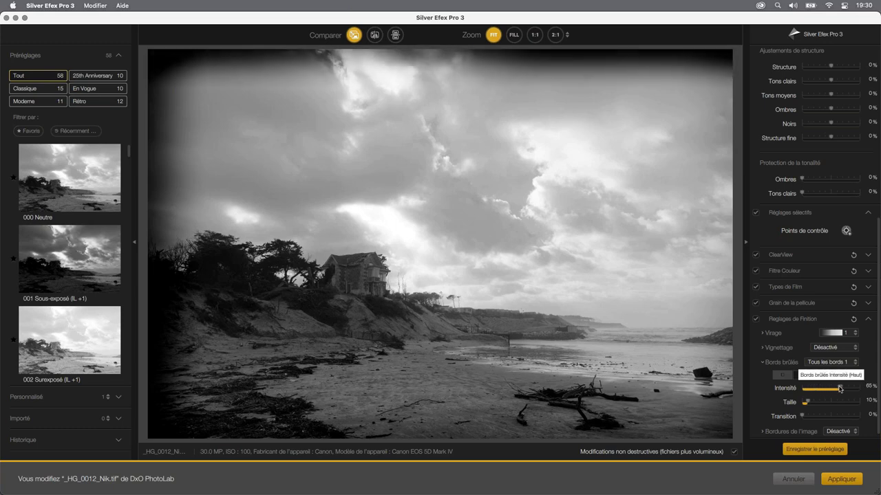
{"action": "left_click_drag", "start_coordinate": [839, 389], "coordinate": [837, 390]}
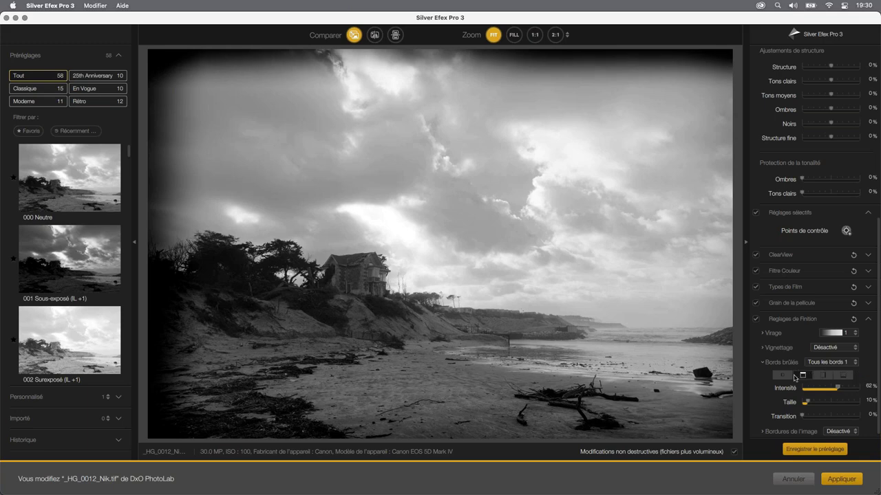
{"action": "scroll", "coordinate": [841, 379], "scroll_direction": "down", "scroll_amount": 1}
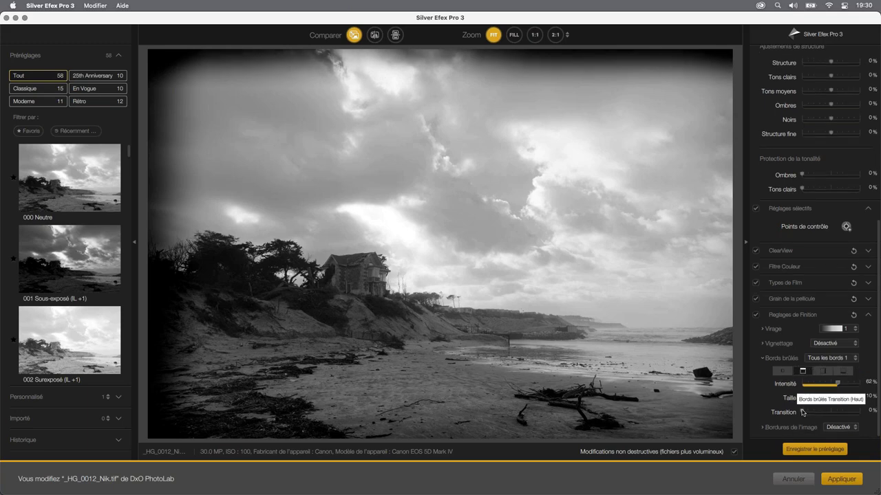
{"action": "mouse_move", "coordinate": [801, 412]}
{"action": "left_mouse_down"}
{"action": "mouse_move", "coordinate": [838, 415]}
{"action": "mouse_move", "coordinate": [808, 417]}
{"action": "left_mouse_up"}
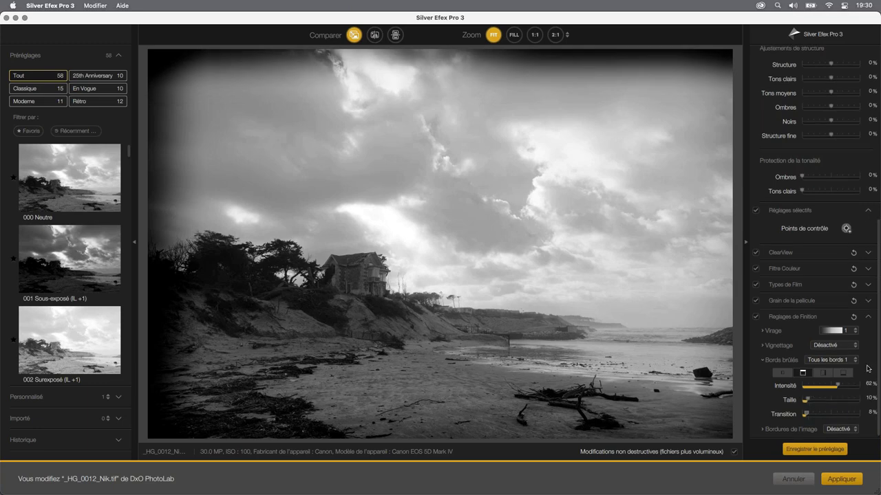
{"action": "left_click", "coordinate": [854, 317]}
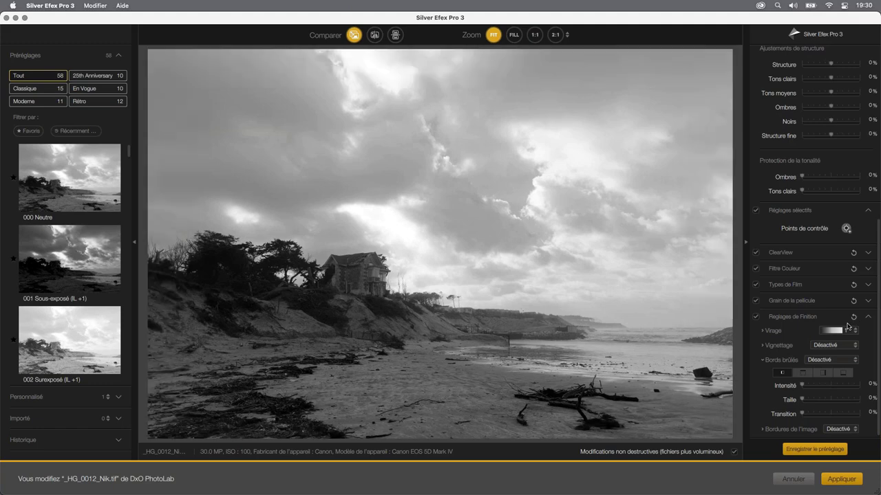
Show the image border settings and choose border Type 3 after previewing Type 1.
{"action": "left_click", "coordinate": [762, 429]}
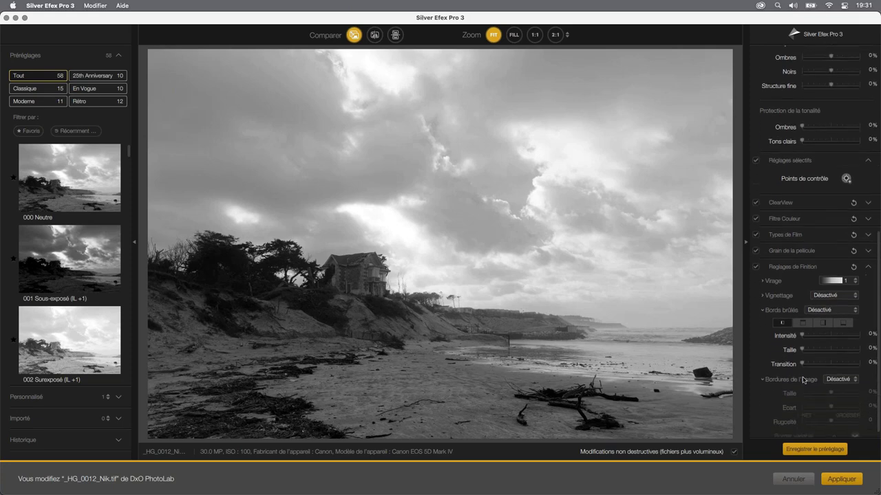
{"action": "left_click", "coordinate": [855, 372]}
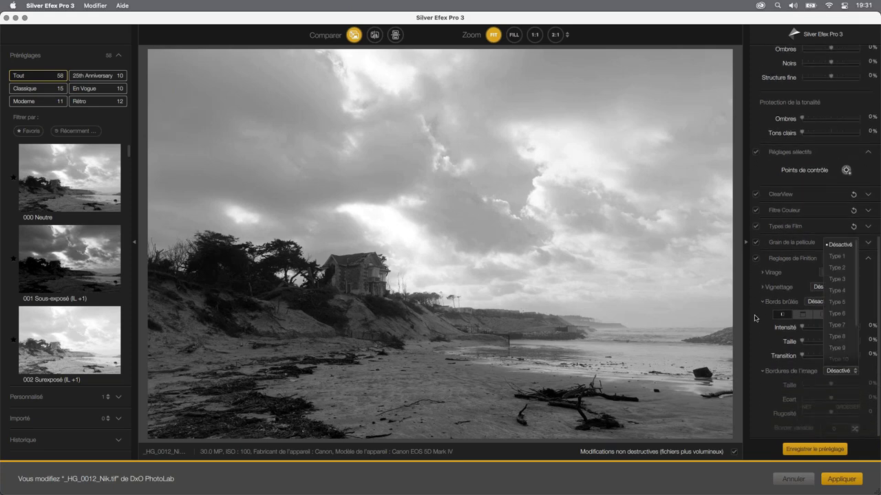
{"action": "left_click", "coordinate": [838, 256]}
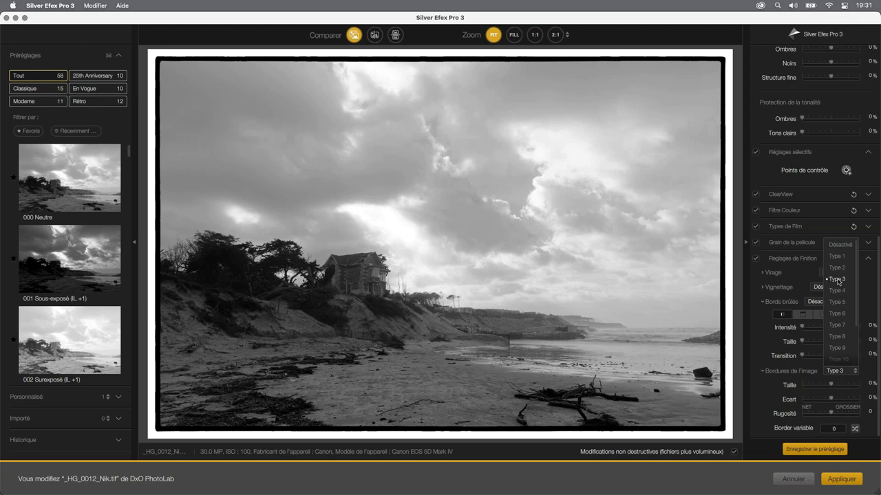
{"action": "left_click", "coordinate": [837, 280]}
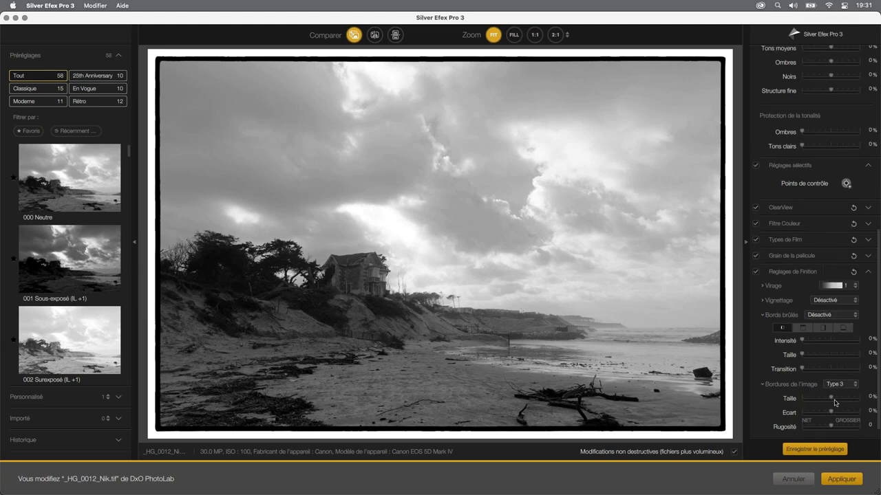
Tweak border Taille, Ecart and Rugosité, then reset finishing to remove the frame.
{"action": "left_click_drag", "start_coordinate": [831, 399], "coordinate": [814, 405]}
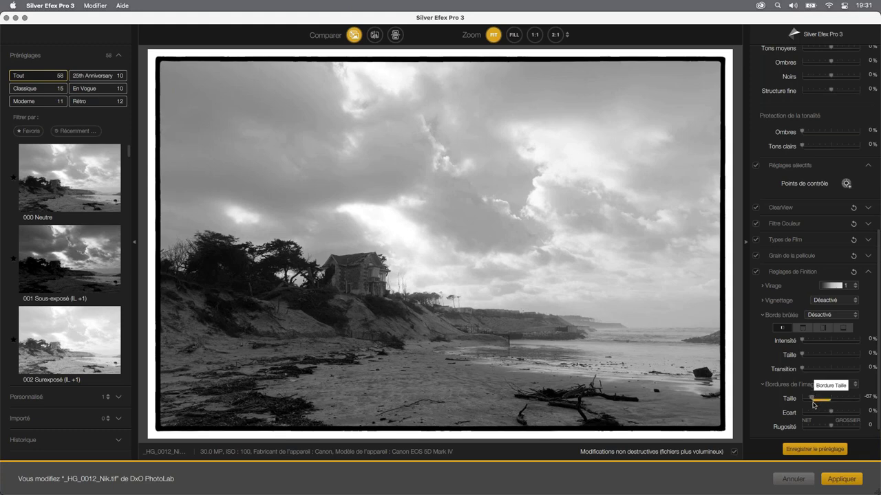
{"action": "mouse_move", "coordinate": [815, 405]}
{"action": "left_mouse_down"}
{"action": "mouse_move", "coordinate": [838, 403]}
{"action": "mouse_move", "coordinate": [814, 403]}
{"action": "left_mouse_up"}
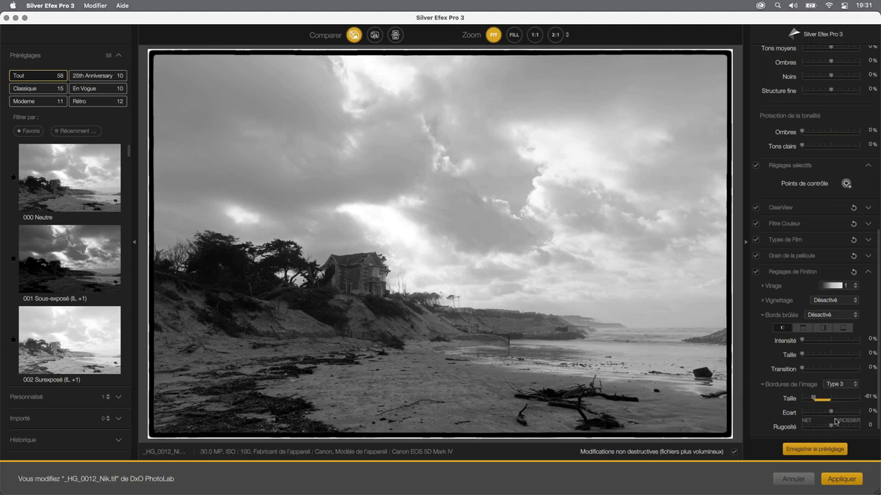
{"action": "mouse_move", "coordinate": [832, 413]}
{"action": "left_mouse_down"}
{"action": "mouse_move", "coordinate": [818, 415]}
{"action": "mouse_move", "coordinate": [855, 416]}
{"action": "left_mouse_up"}
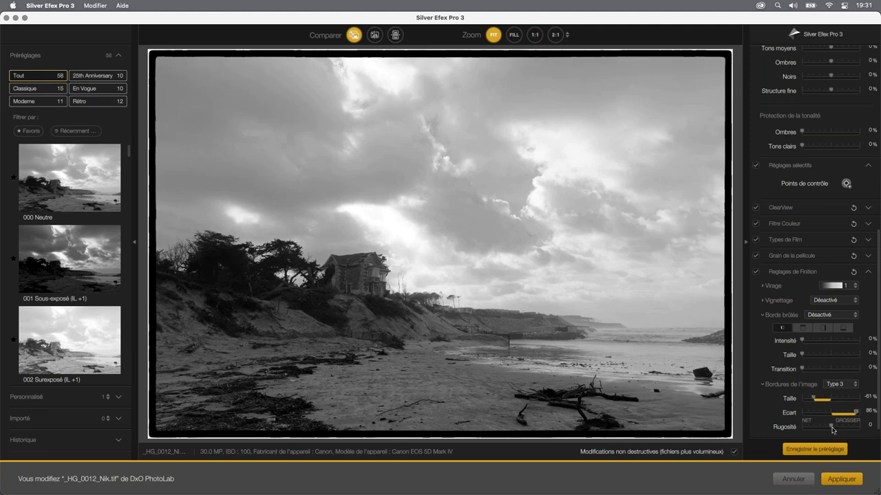
{"action": "left_click_drag", "start_coordinate": [832, 430], "coordinate": [810, 432]}
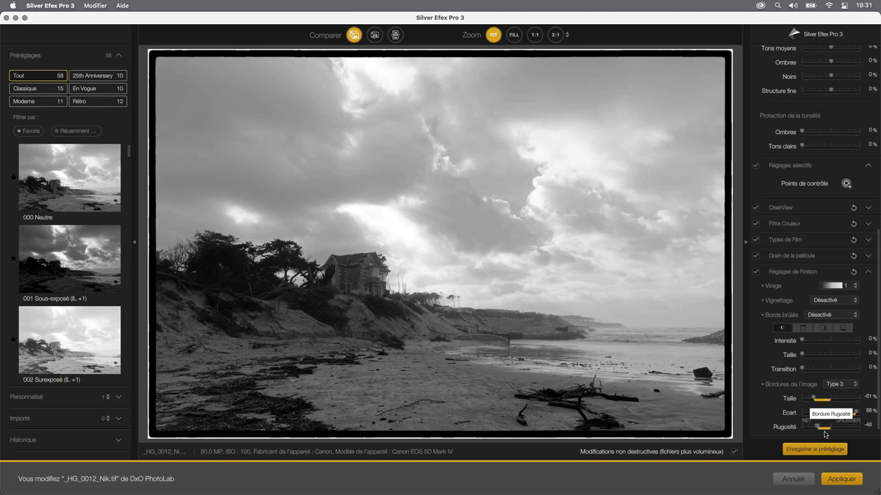
{"action": "left_click_drag", "start_coordinate": [810, 432], "coordinate": [853, 435]}
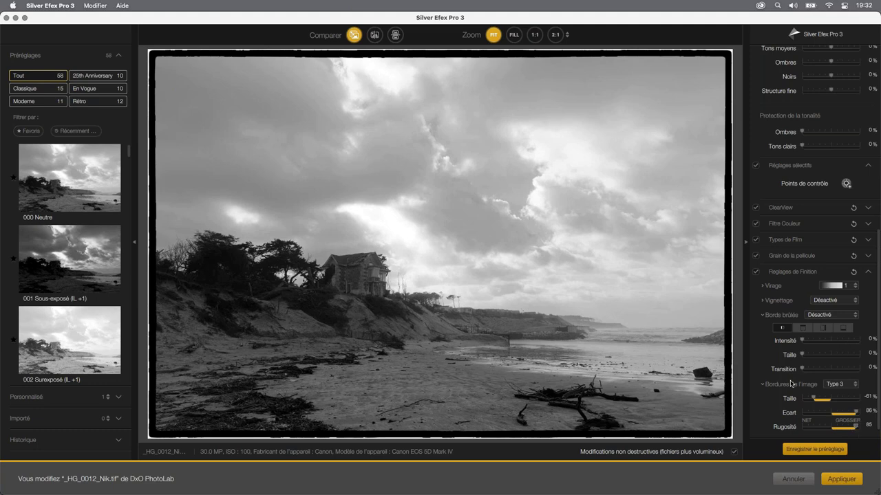
{"action": "left_click", "coordinate": [854, 272]}
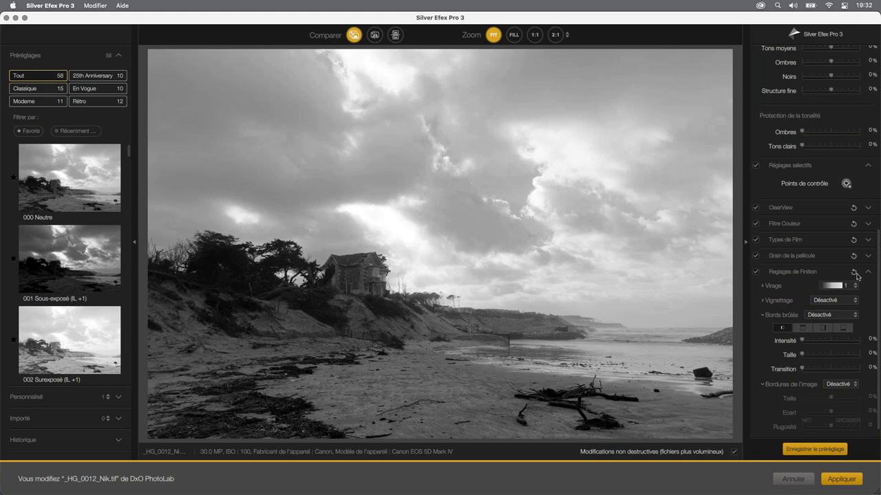
Leave toning unchanged and collapse the Réglages de Finition section.
{"action": "left_click", "coordinate": [854, 288]}
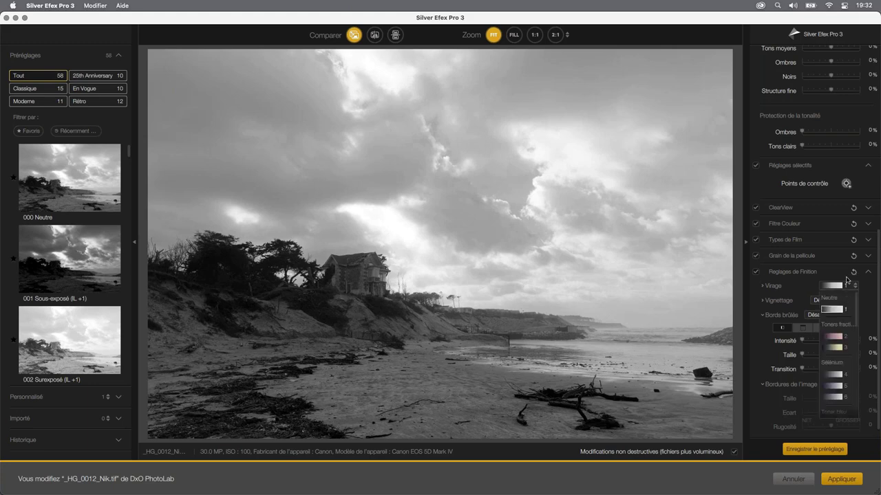
{"action": "left_click", "coordinate": [857, 274]}
{"action": "left_click", "coordinate": [870, 273]}
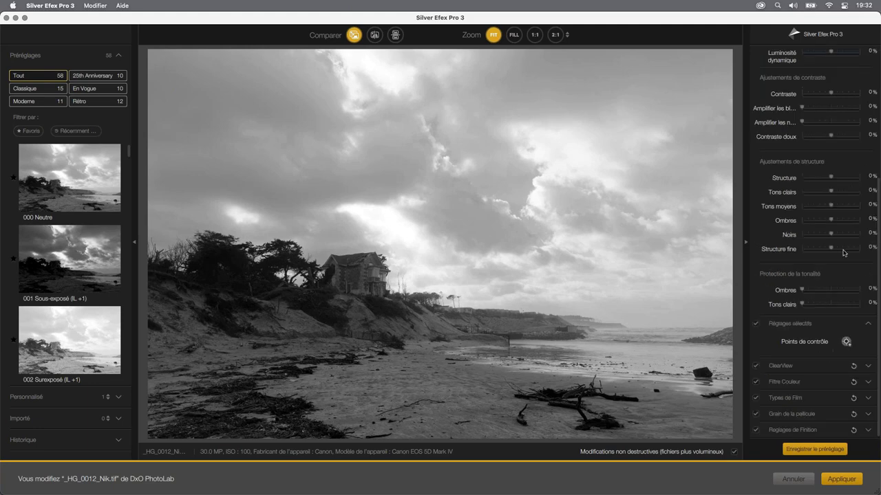
{"action": "scroll", "coordinate": [841, 250], "scroll_direction": "up", "scroll_amount": 5}
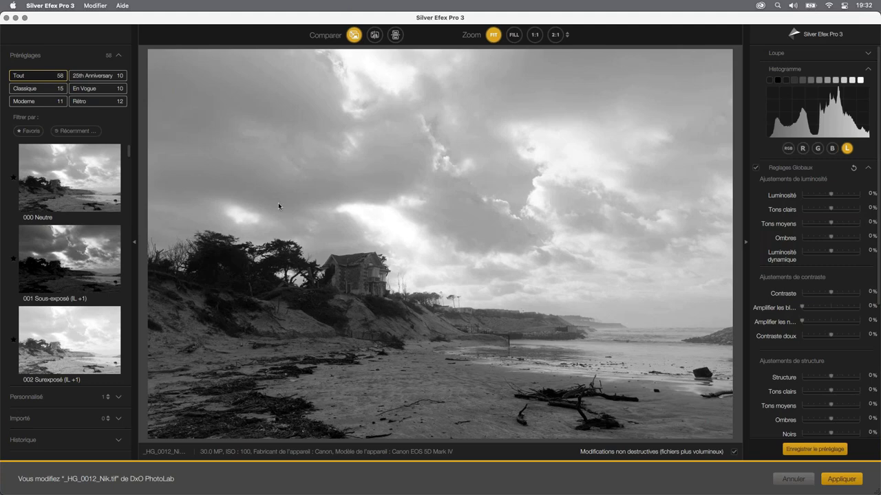
Browse down through the Préréglages thumbnails looking for a high-contrast look.
{"action": "scroll", "coordinate": [65, 196], "scroll_direction": "down", "scroll_amount": 10}
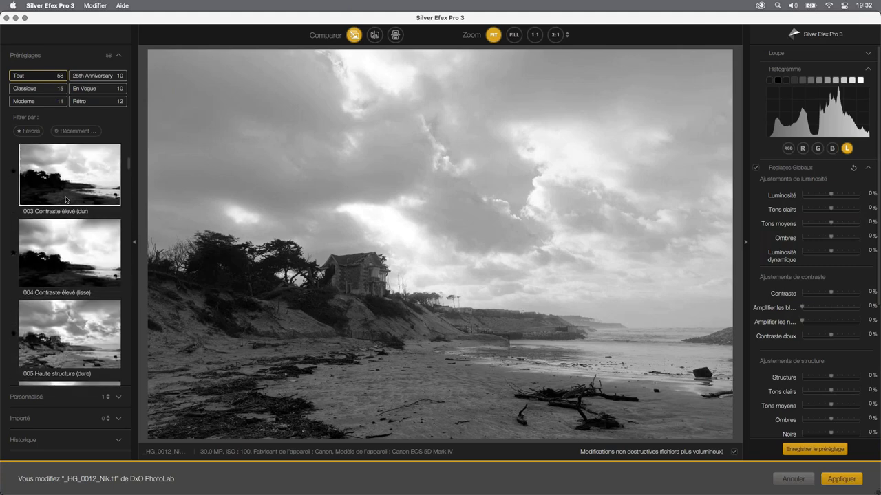
{"action": "scroll", "coordinate": [65, 199], "scroll_direction": "down", "scroll_amount": 3}
{"action": "scroll", "coordinate": [62, 221], "scroll_direction": "down", "scroll_amount": 3}
{"action": "scroll", "coordinate": [58, 241], "scroll_direction": "down", "scroll_amount": 2}
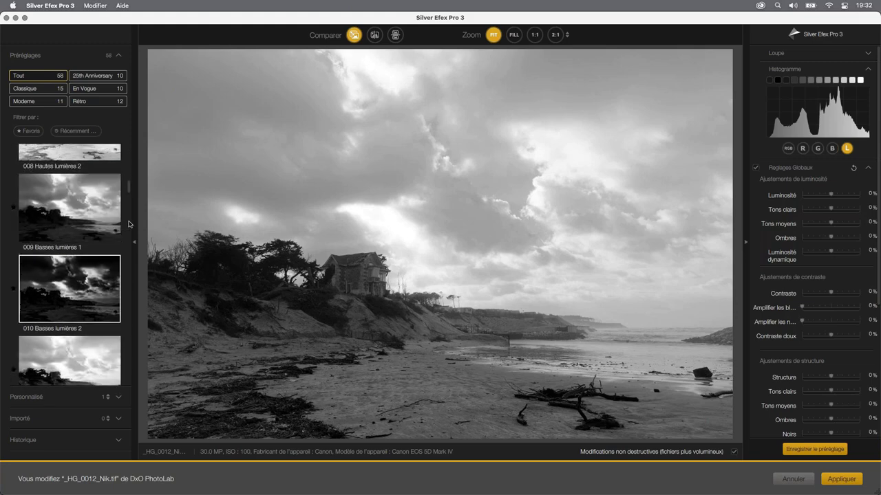
{"action": "scroll", "coordinate": [54, 259], "scroll_direction": "down", "scroll_amount": 3}
{"action": "scroll", "coordinate": [55, 261], "scroll_direction": "down", "scroll_amount": 1}
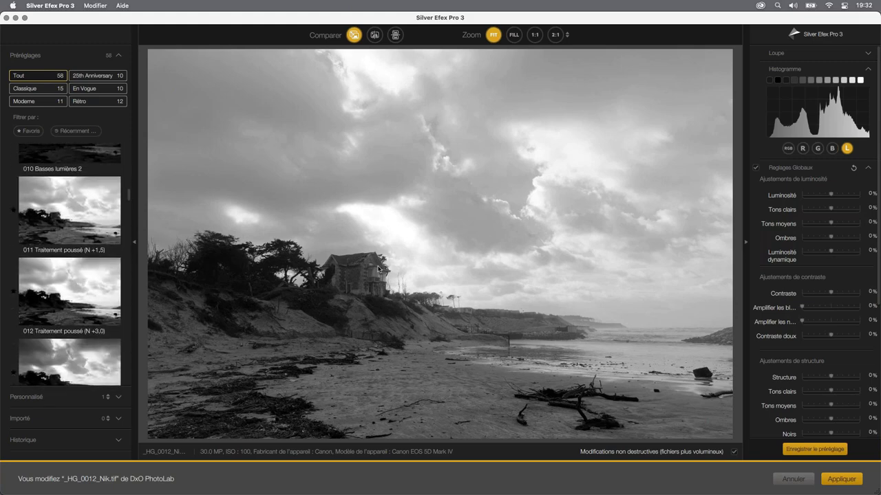
{"action": "scroll", "coordinate": [51, 268], "scroll_direction": "down", "scroll_amount": 2}
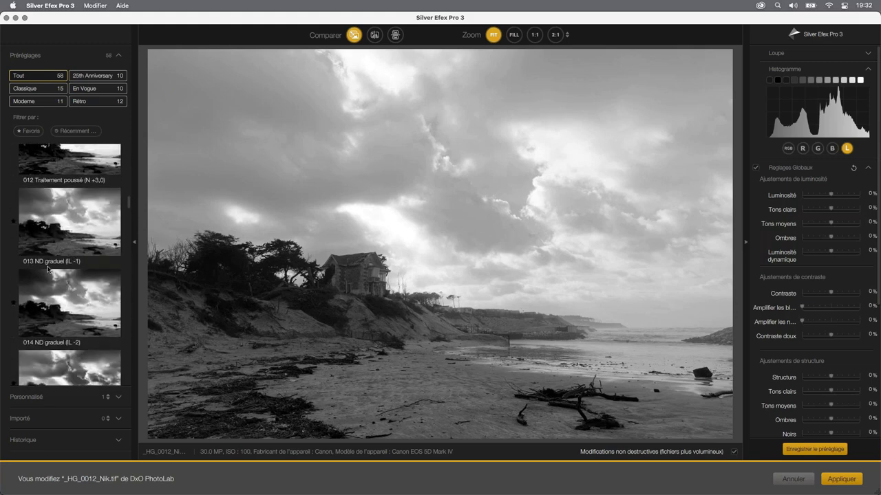
{"action": "scroll", "coordinate": [48, 269], "scroll_direction": "down", "scroll_amount": 3}
{"action": "scroll", "coordinate": [48, 269], "scroll_direction": "down", "scroll_amount": 1}
{"action": "scroll", "coordinate": [48, 269], "scroll_direction": "down", "scroll_amount": 1}
{"action": "scroll", "coordinate": [48, 269], "scroll_direction": "down", "scroll_amount": 1}
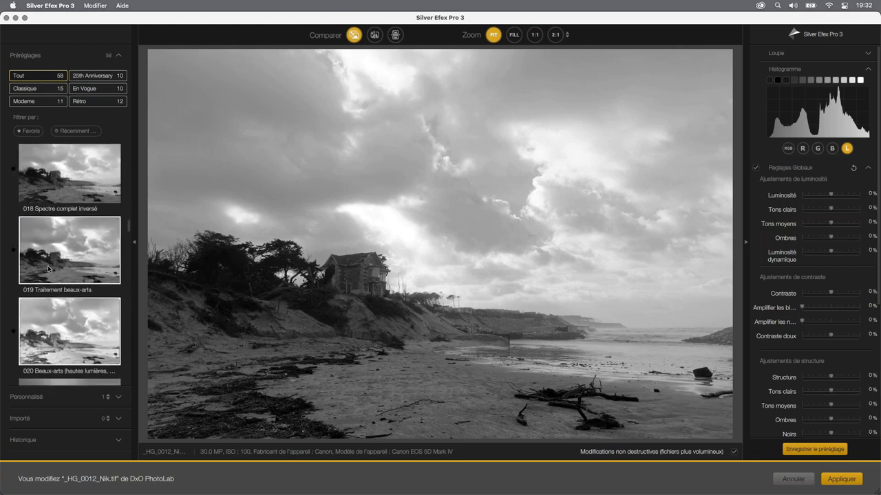
{"action": "scroll", "coordinate": [48, 269], "scroll_direction": "down", "scroll_amount": 1}
{"action": "scroll", "coordinate": [48, 269], "scroll_direction": "down", "scroll_amount": 1}
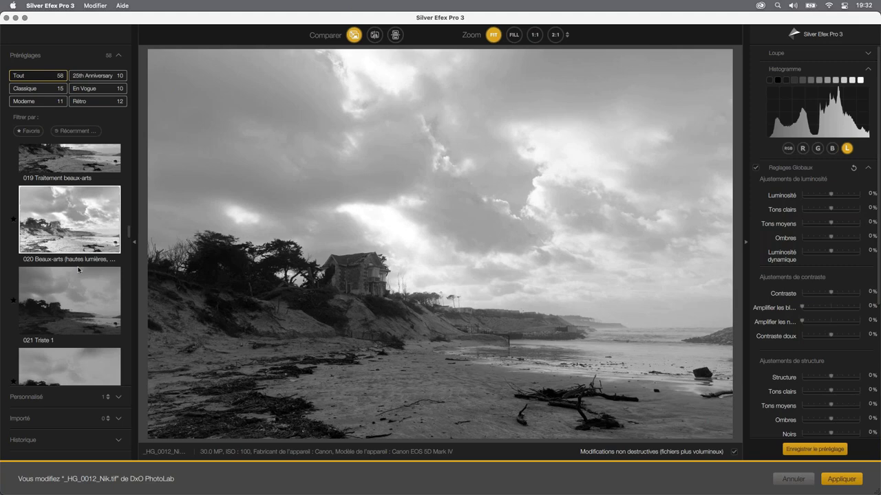
{"action": "scroll", "coordinate": [56, 266], "scroll_direction": "down", "scroll_amount": 2}
{"action": "scroll", "coordinate": [56, 266], "scroll_direction": "down", "scroll_amount": 2}
{"action": "scroll", "coordinate": [57, 267], "scroll_direction": "down", "scroll_amount": 2}
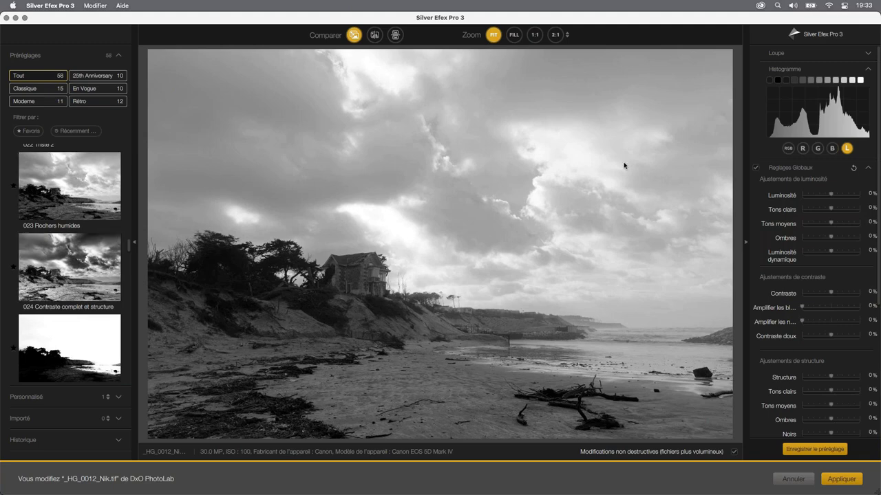
Apply the 024 Contraste complet et structure preset, giving contrast 17% and fine structure 60%.
{"action": "left_click", "coordinate": [89, 267]}
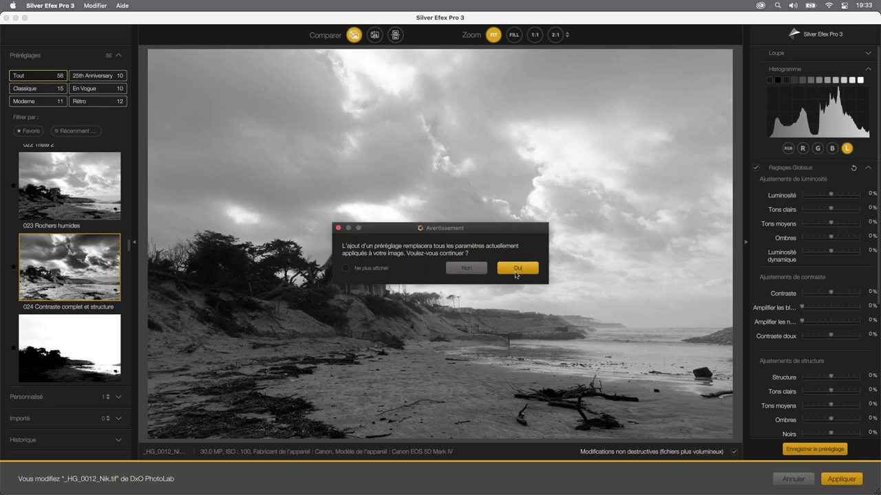
{"action": "left_click", "coordinate": [516, 272]}
{"action": "left_click", "coordinate": [518, 271]}
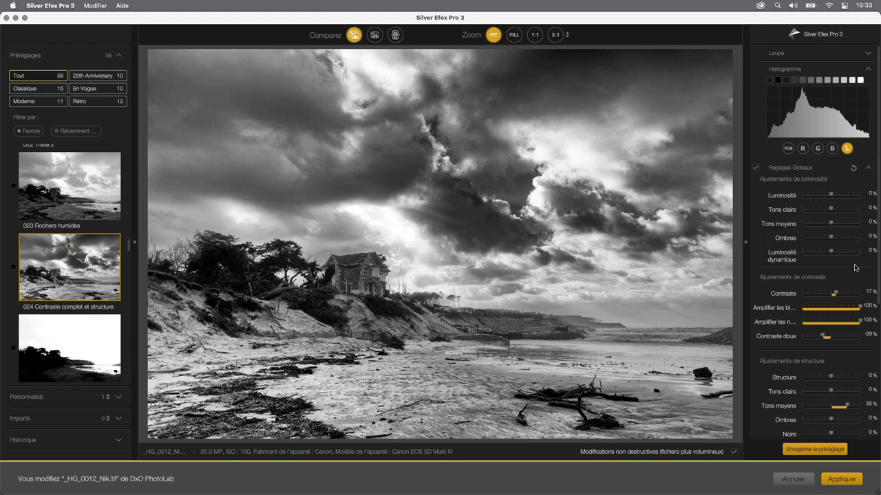
{"action": "scroll", "coordinate": [855, 268], "scroll_direction": "down", "scroll_amount": 4}
{"action": "scroll", "coordinate": [854, 241], "scroll_direction": "down", "scroll_amount": 3}
{"action": "scroll", "coordinate": [846, 172], "scroll_direction": "down", "scroll_amount": 3}
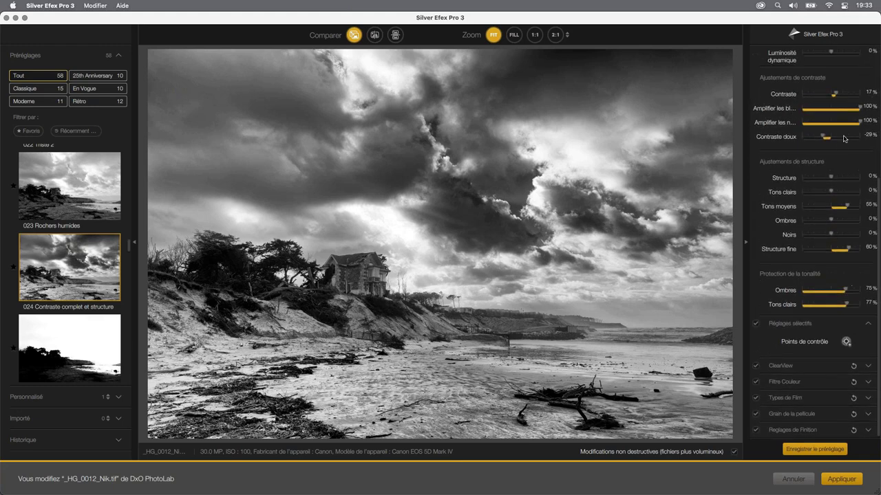
{"action": "scroll", "coordinate": [843, 158], "scroll_direction": "up", "scroll_amount": 5}
{"action": "scroll", "coordinate": [842, 220], "scroll_direction": "down", "scroll_amount": 3}
{"action": "scroll", "coordinate": [840, 289], "scroll_direction": "down", "scroll_amount": 2}
{"action": "scroll", "coordinate": [54, 334], "scroll_direction": "down", "scroll_amount": 2}
{"action": "scroll", "coordinate": [69, 276], "scroll_direction": "down", "scroll_amount": 3}
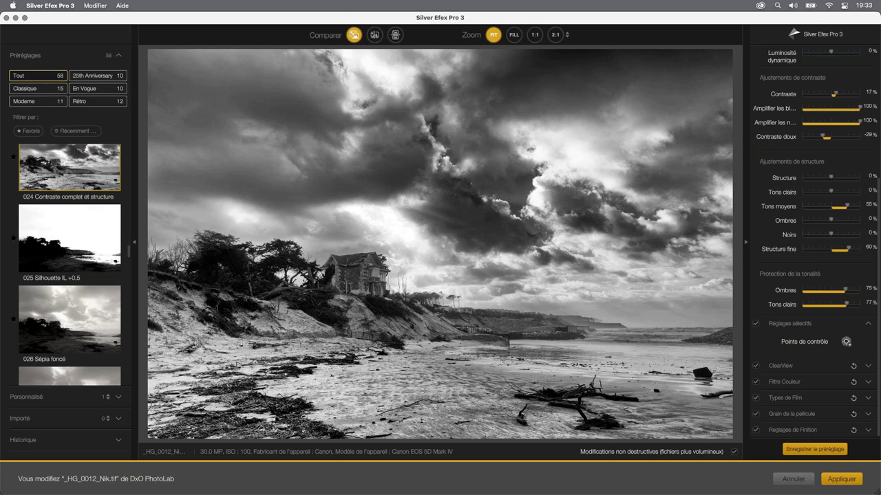
{"action": "scroll", "coordinate": [42, 235], "scroll_direction": "up", "scroll_amount": 2}
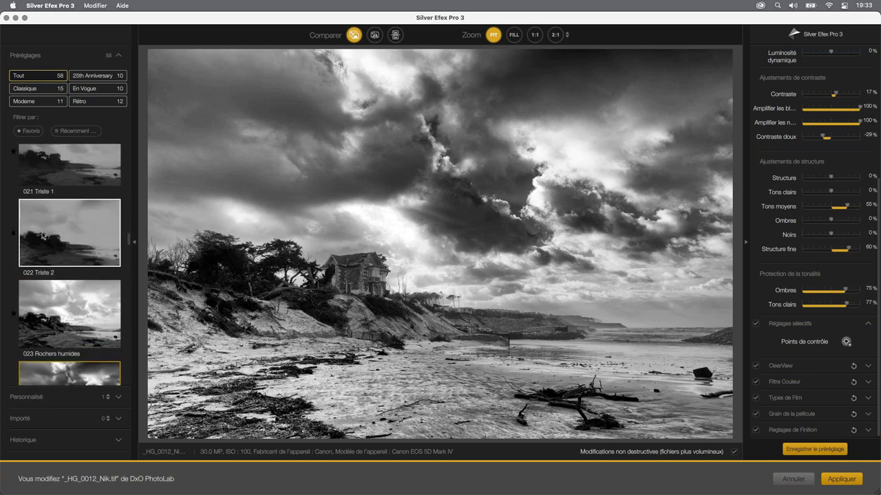
{"action": "scroll", "coordinate": [42, 235], "scroll_direction": "up", "scroll_amount": 1}
{"action": "scroll", "coordinate": [43, 235], "scroll_direction": "up", "scroll_amount": 2}
{"action": "scroll", "coordinate": [43, 235], "scroll_direction": "up", "scroll_amount": 1}
Apply the 000 Neutre preset, returning contrast, structure and tonality protection to 0%.
{"action": "scroll", "coordinate": [43, 235], "scroll_direction": "down", "scroll_amount": 2}
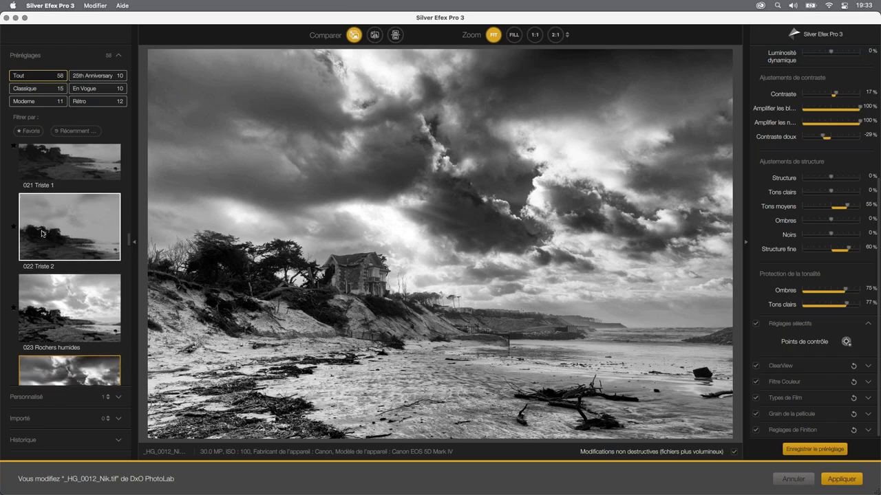
{"action": "scroll", "coordinate": [43, 235], "scroll_direction": "down", "scroll_amount": 2}
{"action": "scroll", "coordinate": [42, 235], "scroll_direction": "down", "scroll_amount": 1}
{"action": "scroll", "coordinate": [42, 234], "scroll_direction": "up", "scroll_amount": 2}
{"action": "scroll", "coordinate": [42, 234], "scroll_direction": "up", "scroll_amount": 7}
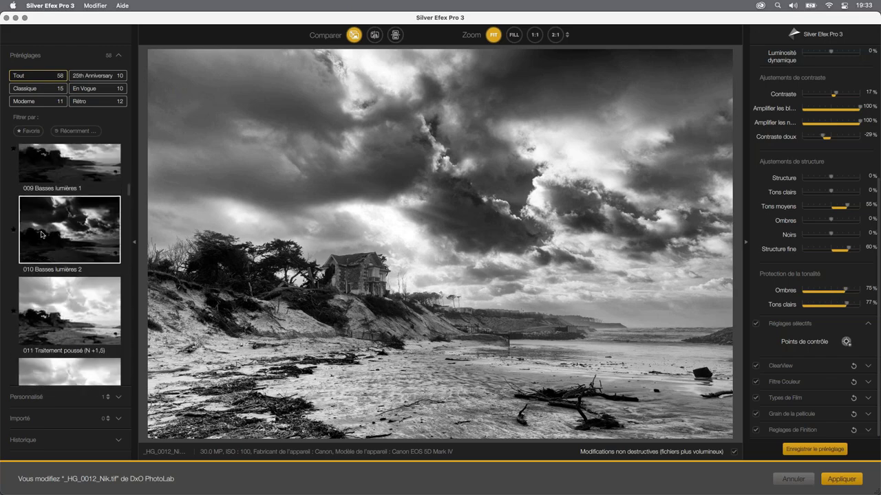
{"action": "scroll", "coordinate": [42, 235], "scroll_direction": "up", "scroll_amount": 7}
{"action": "scroll", "coordinate": [42, 235], "scroll_direction": "up", "scroll_amount": 6}
{"action": "scroll", "coordinate": [41, 234], "scroll_direction": "up", "scroll_amount": 1}
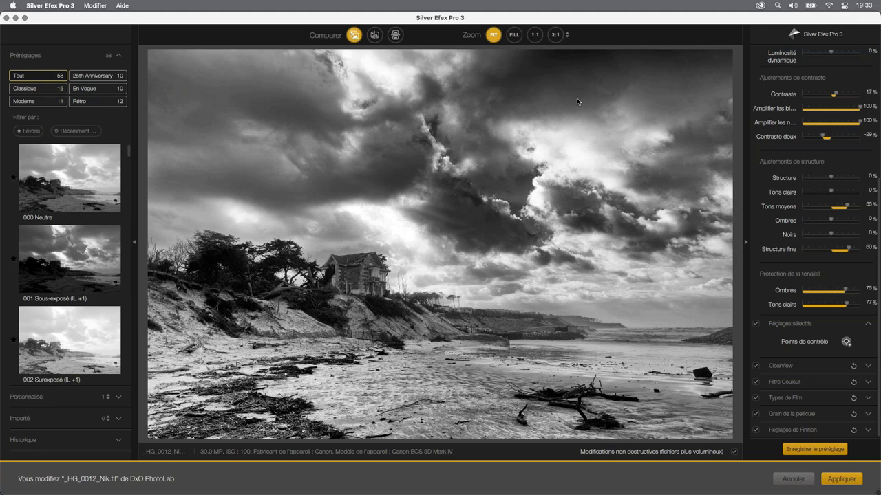
{"action": "left_click", "coordinate": [82, 177]}
{"action": "left_click", "coordinate": [517, 267]}
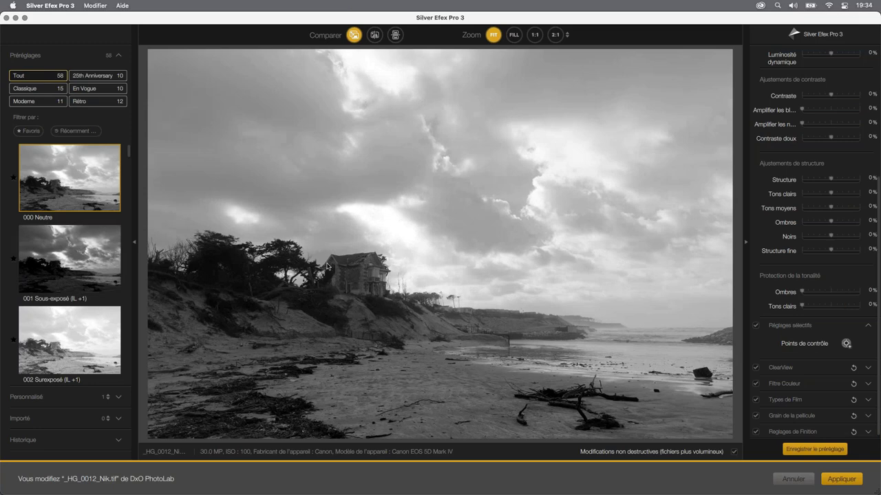
Apply 005 Haute structure (dure): structure 33%, midtones 27%, highlights and shadows around 25%.
{"action": "scroll", "coordinate": [124, 280], "scroll_direction": "down", "scroll_amount": 3}
{"action": "scroll", "coordinate": [103, 282], "scroll_direction": "down", "scroll_amount": 3}
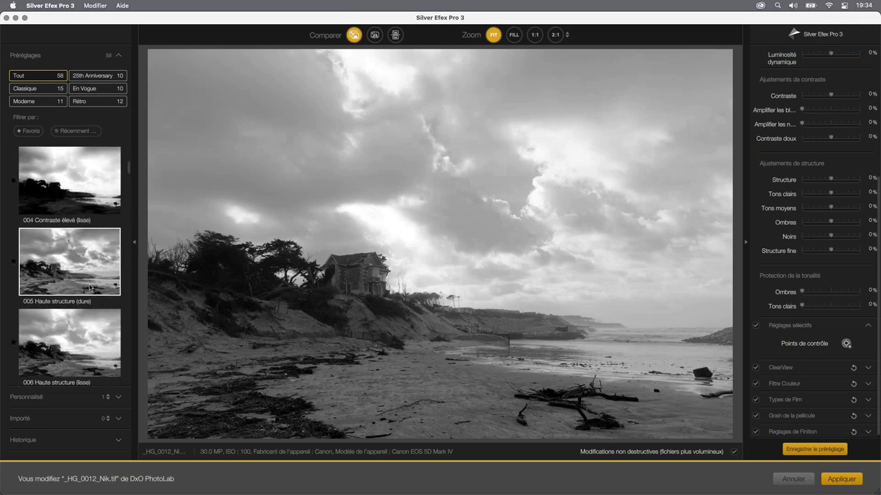
{"action": "scroll", "coordinate": [89, 291], "scroll_direction": "down", "scroll_amount": 3}
{"action": "scroll", "coordinate": [103, 234], "scroll_direction": "down", "scroll_amount": 2}
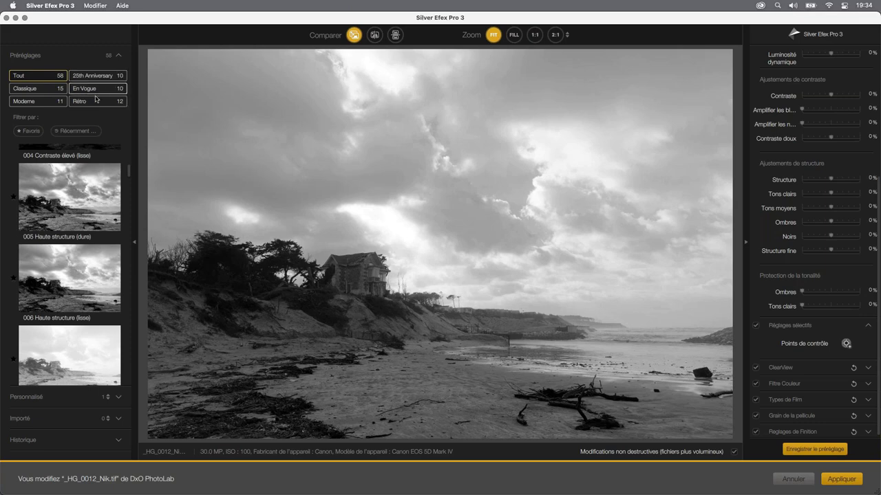
{"action": "scroll", "coordinate": [57, 273], "scroll_direction": "down", "scroll_amount": 2}
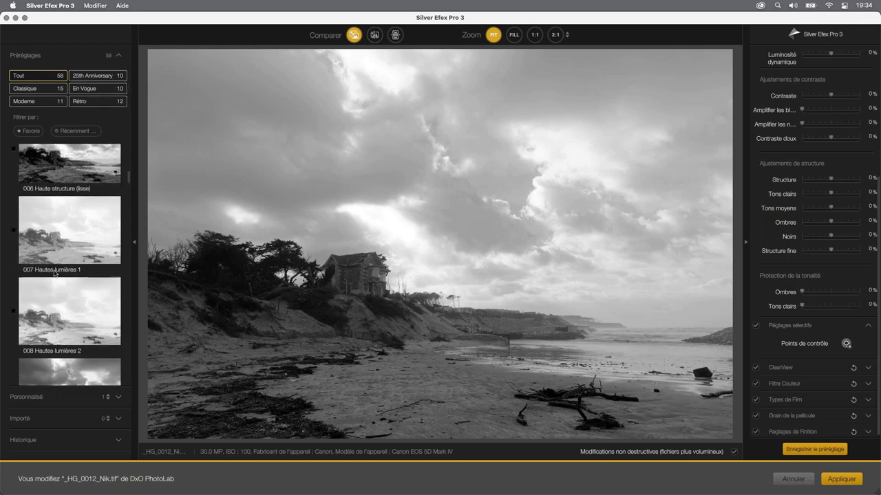
{"action": "scroll", "coordinate": [56, 272], "scroll_direction": "down", "scroll_amount": 2}
{"action": "scroll", "coordinate": [54, 273], "scroll_direction": "down", "scroll_amount": 1}
{"action": "scroll", "coordinate": [55, 274], "scroll_direction": "down", "scroll_amount": 2}
{"action": "scroll", "coordinate": [54, 272], "scroll_direction": "down", "scroll_amount": 1}
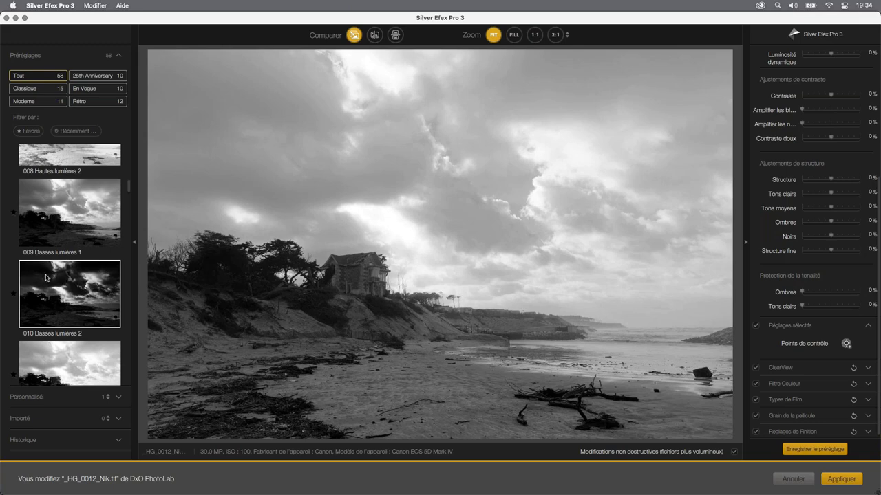
{"action": "scroll", "coordinate": [55, 275], "scroll_direction": "up", "scroll_amount": 2}
{"action": "scroll", "coordinate": [69, 275], "scroll_direction": "up", "scroll_amount": 2}
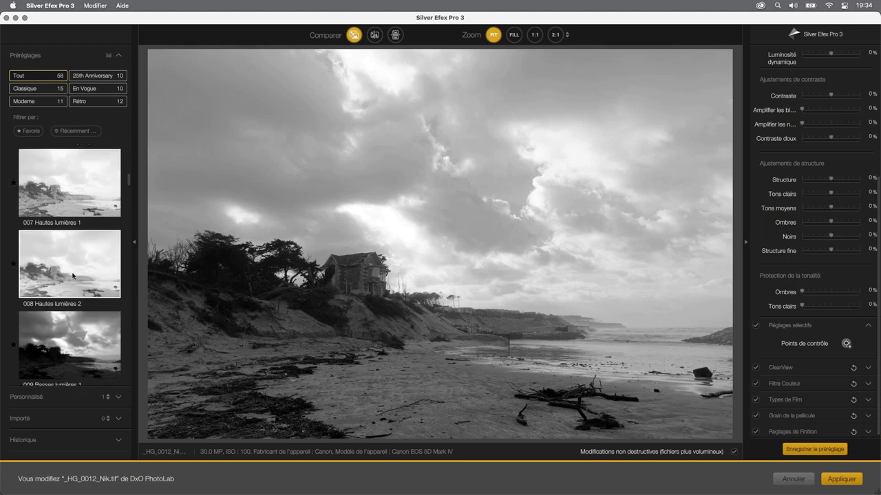
{"action": "scroll", "coordinate": [72, 275], "scroll_direction": "up", "scroll_amount": 1}
{"action": "scroll", "coordinate": [71, 279], "scroll_direction": "up", "scroll_amount": 1}
{"action": "scroll", "coordinate": [71, 278], "scroll_direction": "up", "scroll_amount": 2}
{"action": "scroll", "coordinate": [94, 204], "scroll_direction": "up", "scroll_amount": 1}
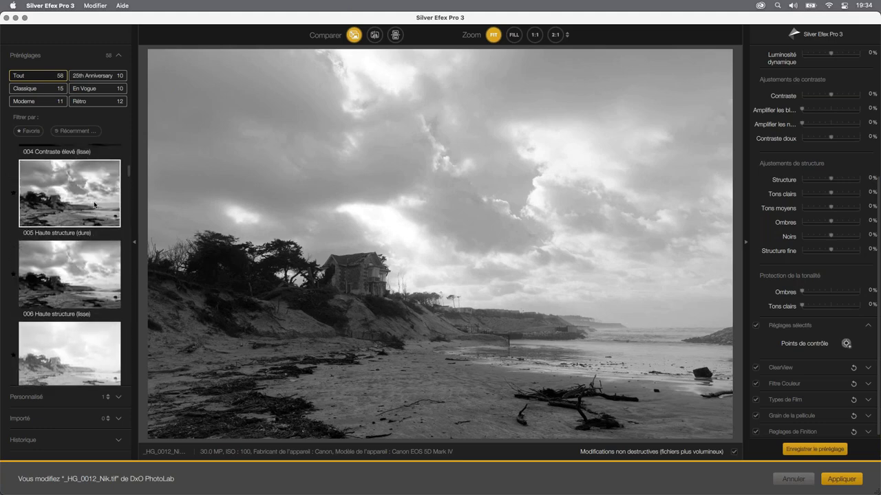
{"action": "scroll", "coordinate": [94, 205], "scroll_direction": "up", "scroll_amount": 1}
{"action": "left_click", "coordinate": [87, 242]}
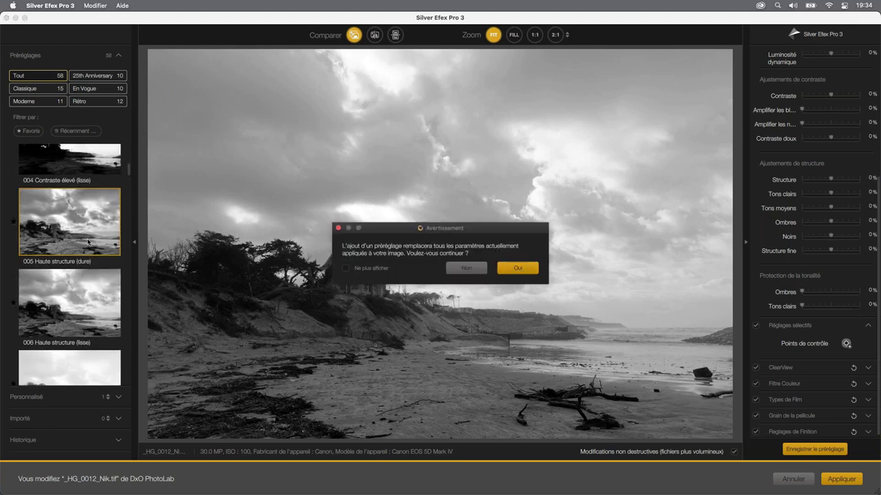
{"action": "left_click", "coordinate": [516, 274]}
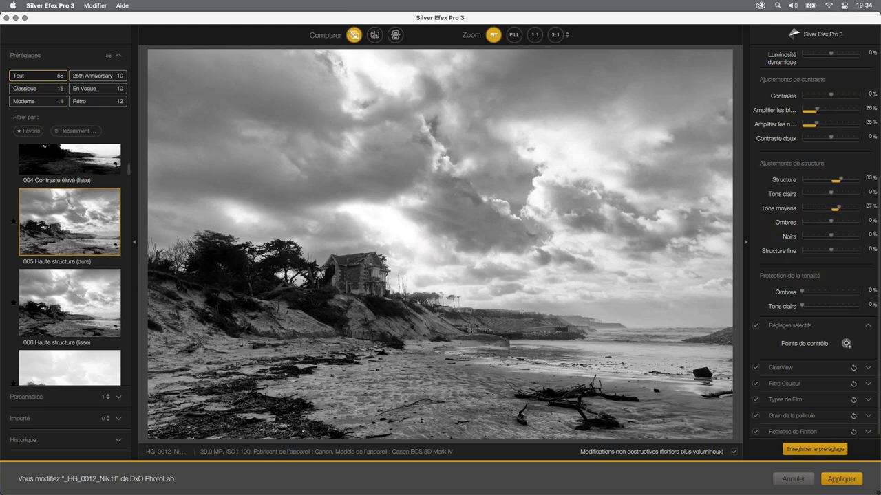
Star the 005 Haute structure (dure) thumbnail in the preset list as a favourite.
{"action": "scroll", "coordinate": [834, 157], "scroll_direction": "up", "scroll_amount": 3}
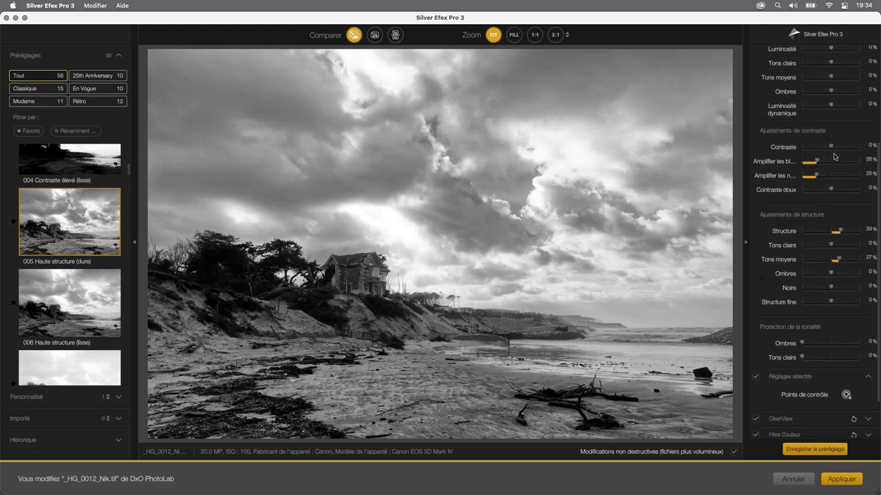
{"action": "scroll", "coordinate": [834, 156], "scroll_direction": "up", "scroll_amount": 3}
{"action": "scroll", "coordinate": [834, 157], "scroll_direction": "down", "scroll_amount": 5}
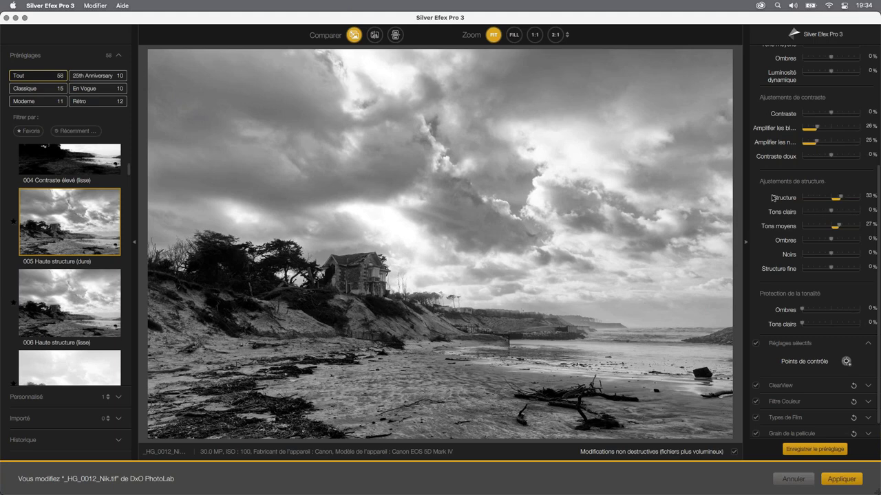
{"action": "scroll", "coordinate": [805, 248], "scroll_direction": "down", "scroll_amount": 2}
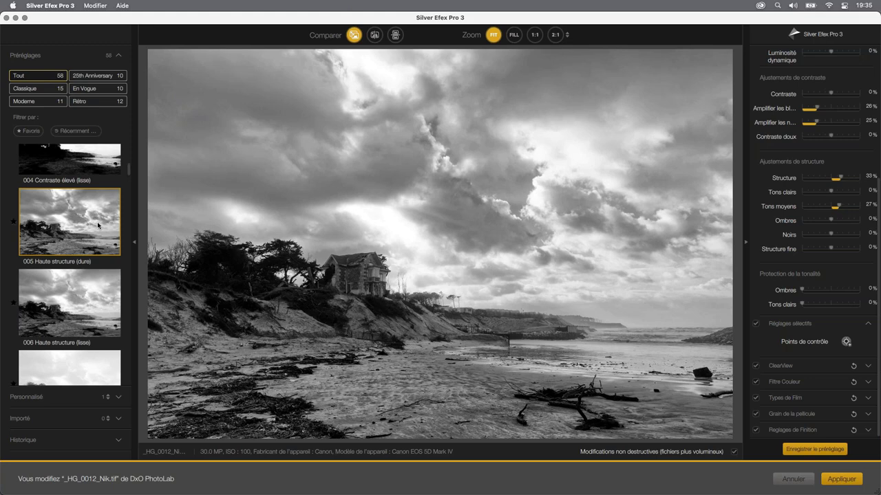
{"action": "left_click", "coordinate": [13, 222]}
Apply 010 Basses lumières 2 to darken the photo and star it as a favourite.
{"action": "scroll", "coordinate": [68, 312], "scroll_direction": "down", "scroll_amount": 3}
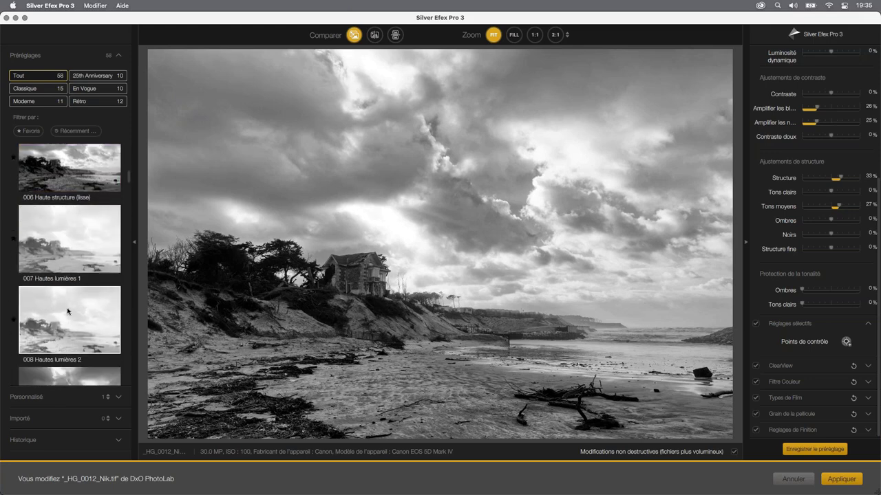
{"action": "scroll", "coordinate": [67, 312], "scroll_direction": "down", "scroll_amount": 4}
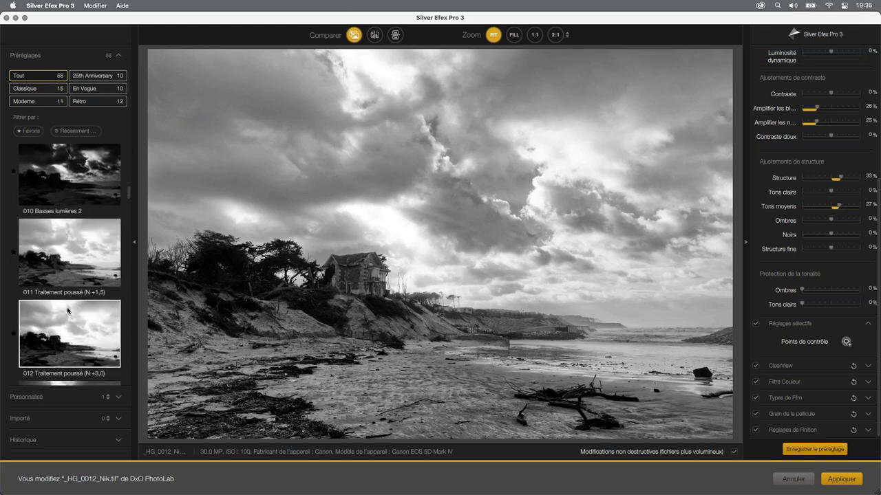
{"action": "scroll", "coordinate": [67, 307], "scroll_direction": "up", "scroll_amount": 2}
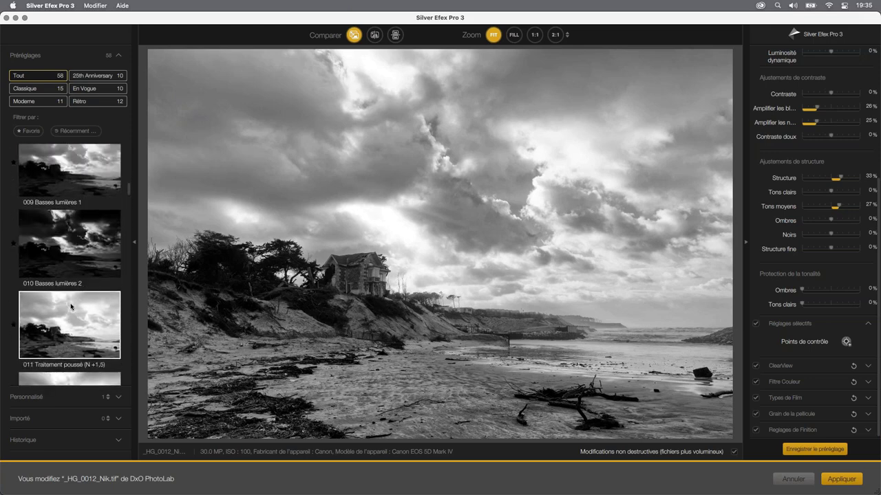
{"action": "left_click", "coordinate": [74, 251]}
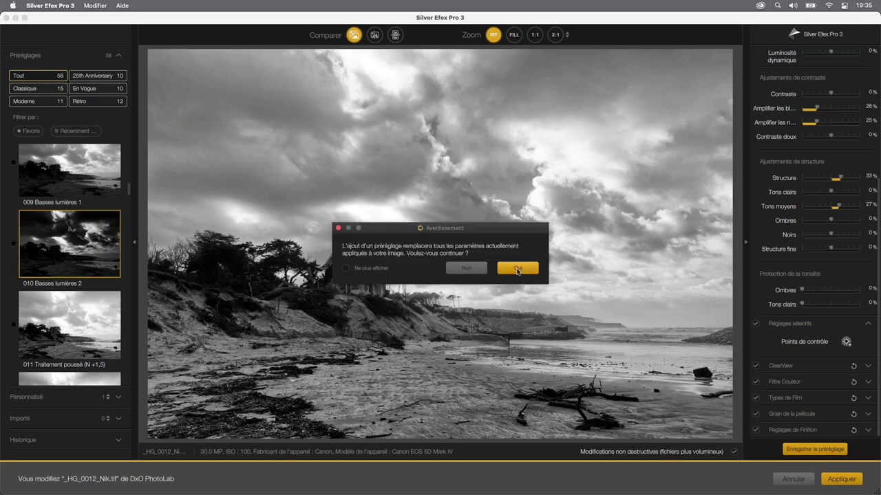
{"action": "left_click", "coordinate": [516, 267]}
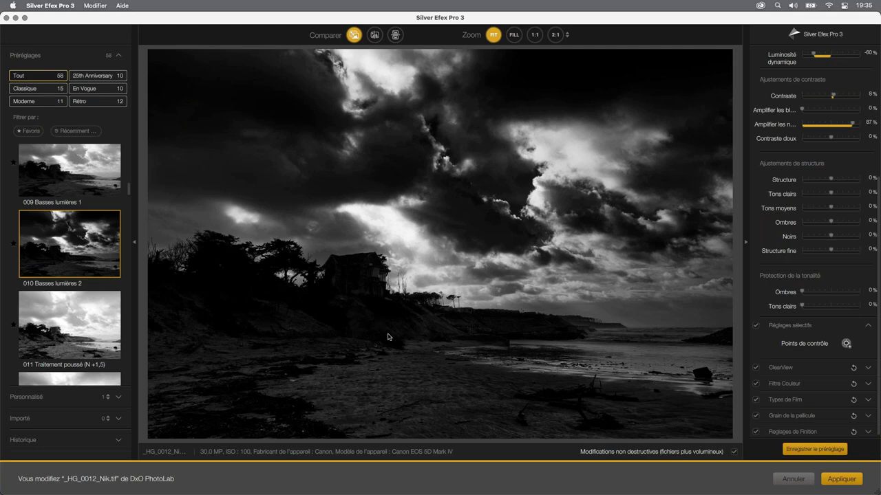
{"action": "left_click", "coordinate": [14, 243]}
Apply 015 Dynamique complète (dur): contrast 34%, whites and blacks 60%, soft contrast -40%.
{"action": "scroll", "coordinate": [66, 249], "scroll_direction": "down", "scroll_amount": 3}
{"action": "scroll", "coordinate": [66, 251], "scroll_direction": "down", "scroll_amount": 1}
{"action": "scroll", "coordinate": [66, 253], "scroll_direction": "down", "scroll_amount": 1}
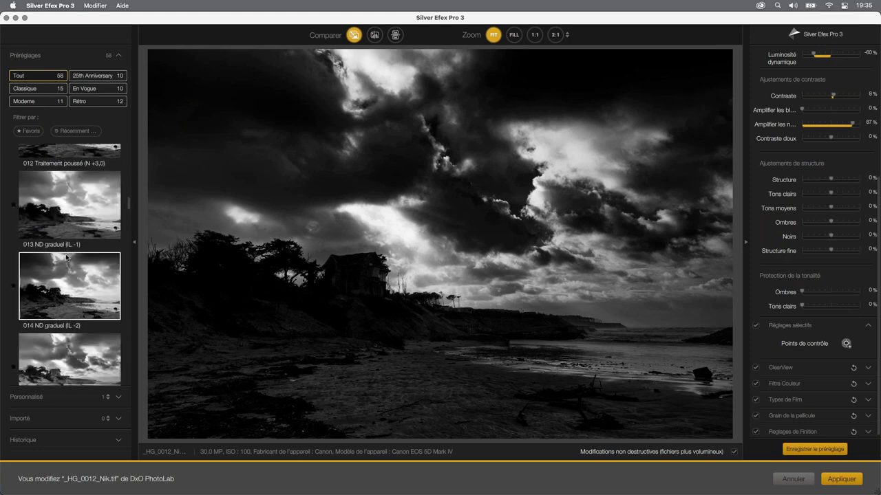
{"action": "scroll", "coordinate": [66, 257], "scroll_direction": "down", "scroll_amount": 1}
{"action": "scroll", "coordinate": [66, 257], "scroll_direction": "down", "scroll_amount": 2}
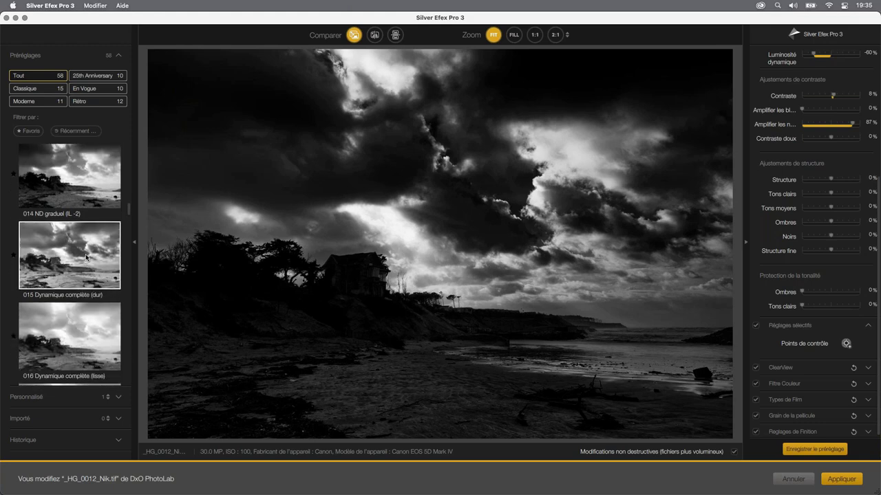
{"action": "left_click", "coordinate": [64, 262]}
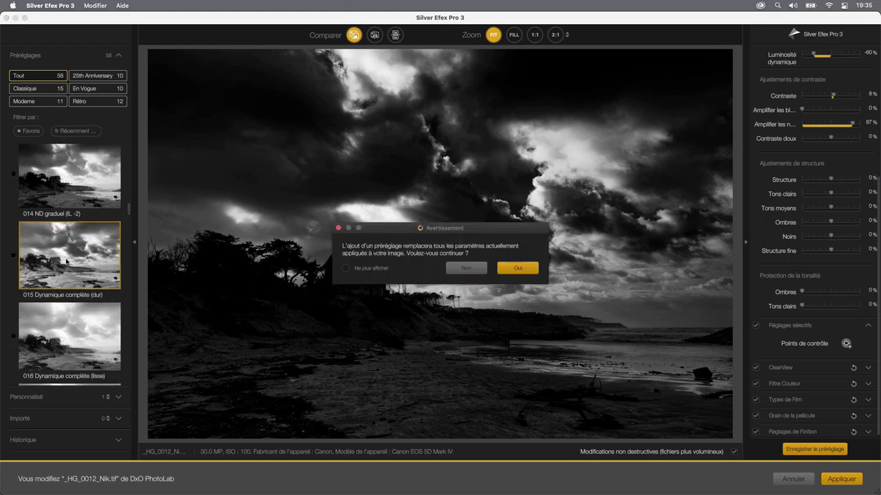
{"action": "left_click", "coordinate": [523, 268]}
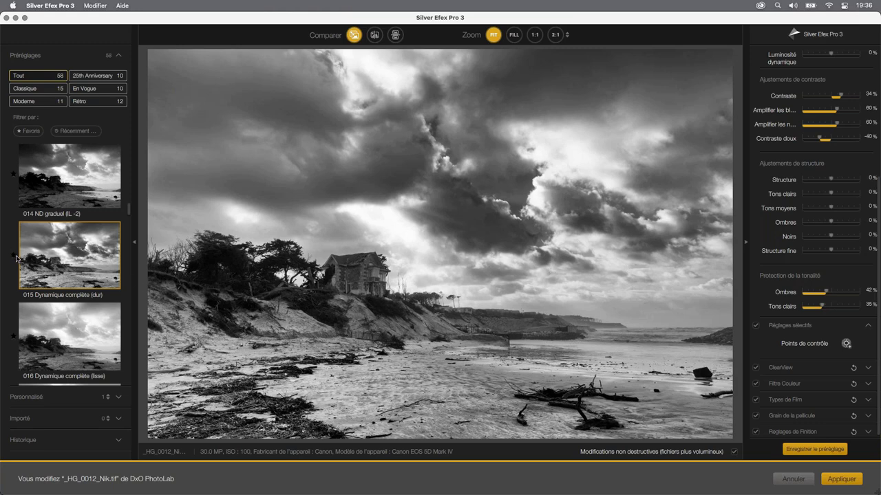
{"action": "scroll", "coordinate": [14, 364], "scroll_direction": "up", "scroll_amount": 2}
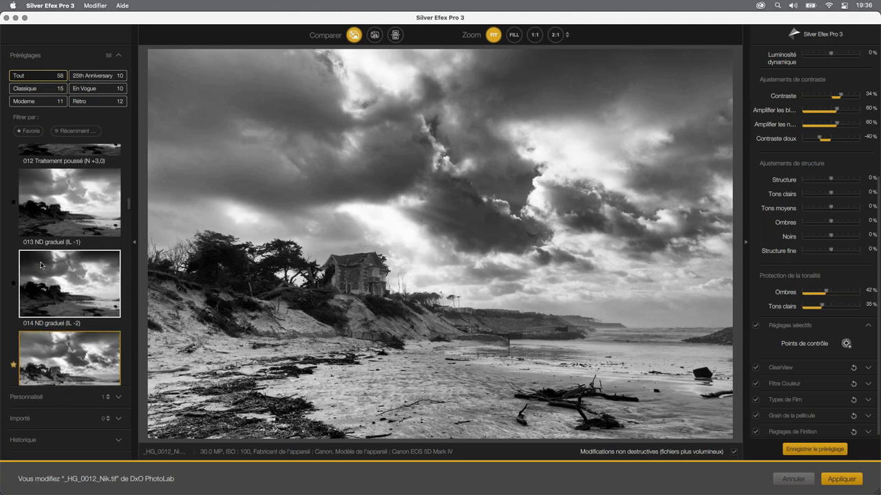
{"action": "scroll", "coordinate": [41, 289], "scroll_direction": "up", "scroll_amount": 2}
{"action": "scroll", "coordinate": [50, 209], "scroll_direction": "up", "scroll_amount": 2}
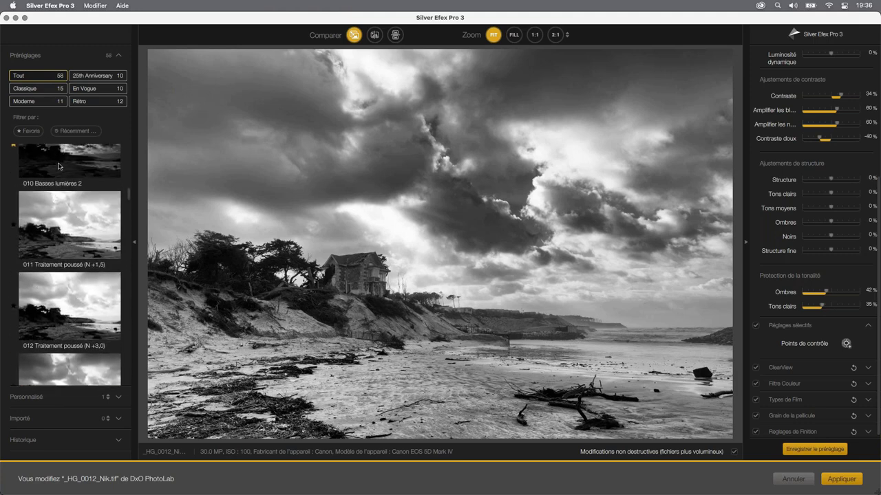
Filter the presets to Favoris (005, 010, 015) and reapply 005 Haute structure (dure).
{"action": "left_click", "coordinate": [30, 132]}
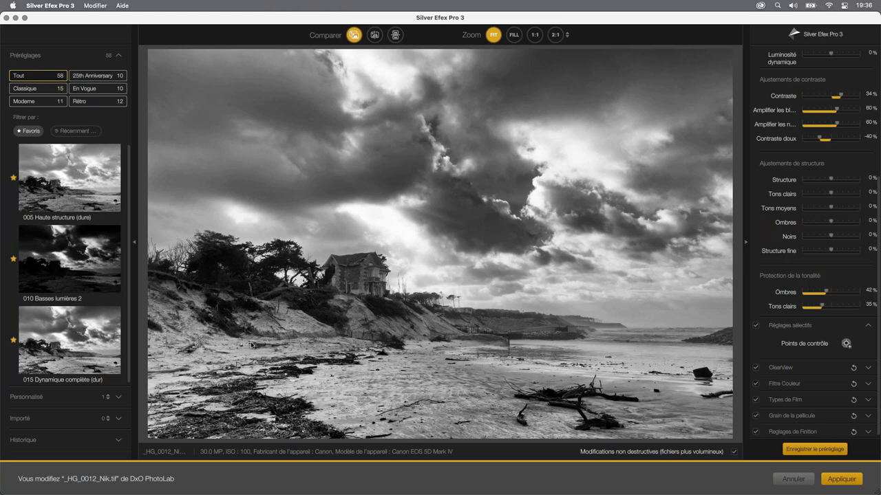
{"action": "left_click", "coordinate": [68, 184]}
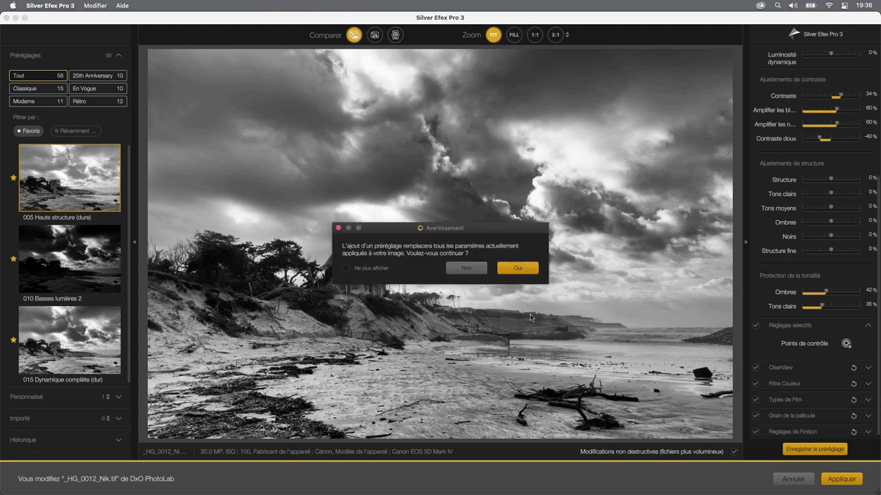
{"action": "left_click", "coordinate": [528, 275]}
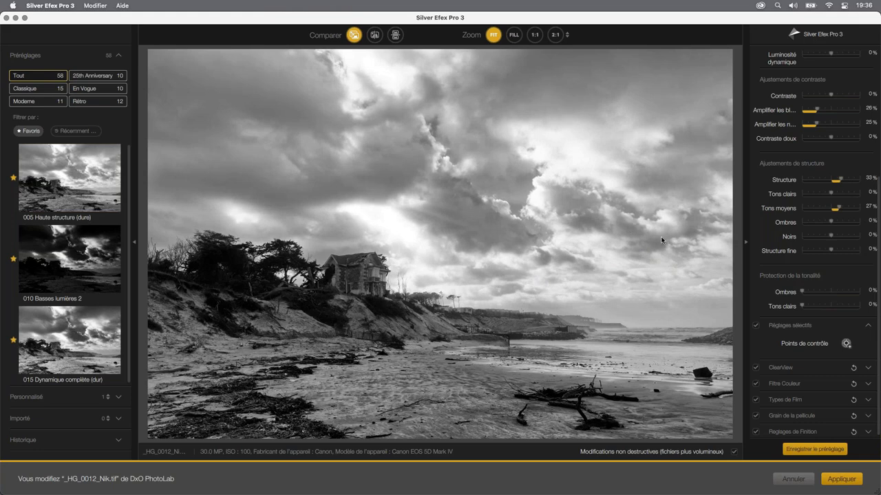
In Ajustements de structure, raise Structure from 33% to 87% and Structure fine to about 81%.
{"action": "scroll", "coordinate": [804, 241], "scroll_direction": "up", "scroll_amount": 5}
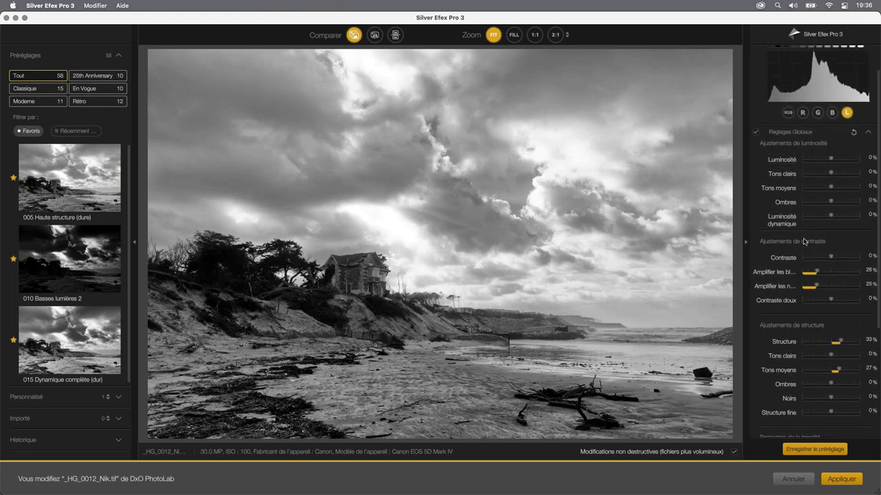
{"action": "scroll", "coordinate": [803, 241], "scroll_direction": "down", "scroll_amount": 2}
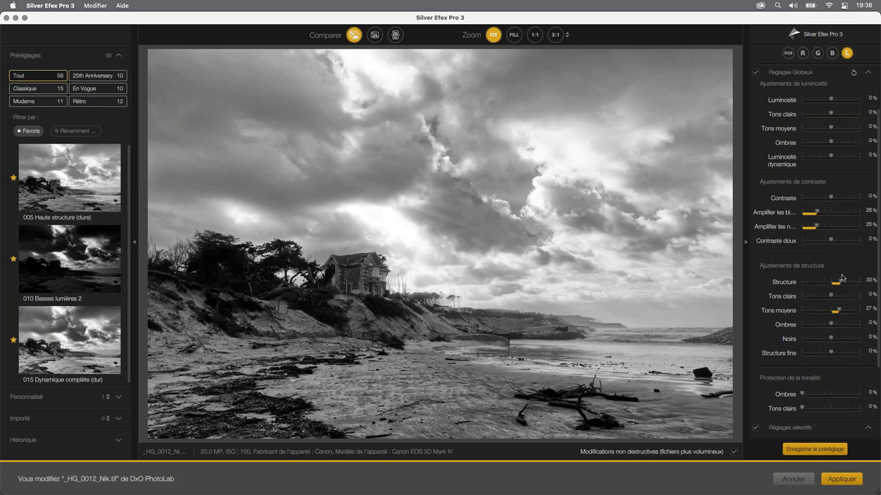
{"action": "left_click_drag", "start_coordinate": [840, 282], "coordinate": [856, 282]}
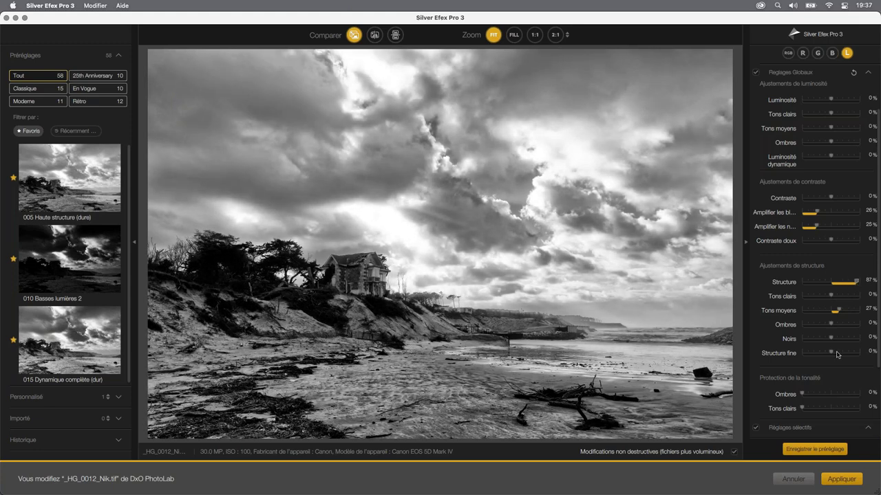
{"action": "left_click_drag", "start_coordinate": [834, 354], "coordinate": [853, 357]}
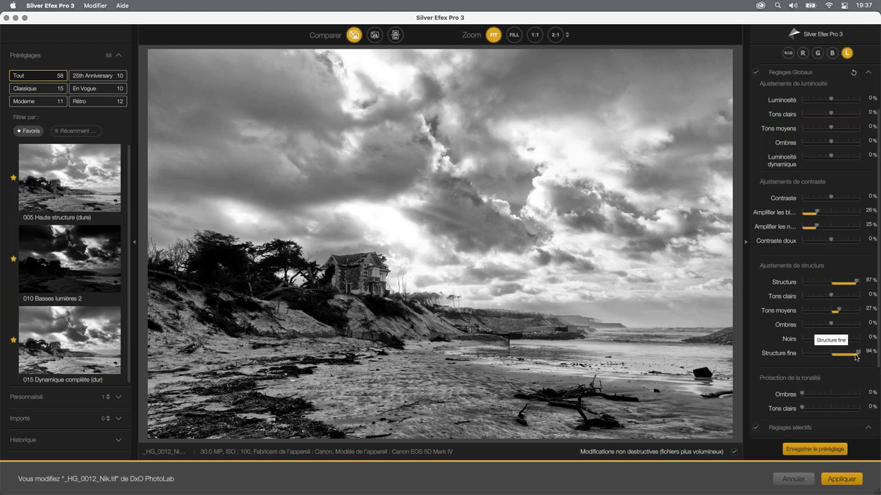
{"action": "left_click_drag", "start_coordinate": [853, 357], "coordinate": [852, 357]}
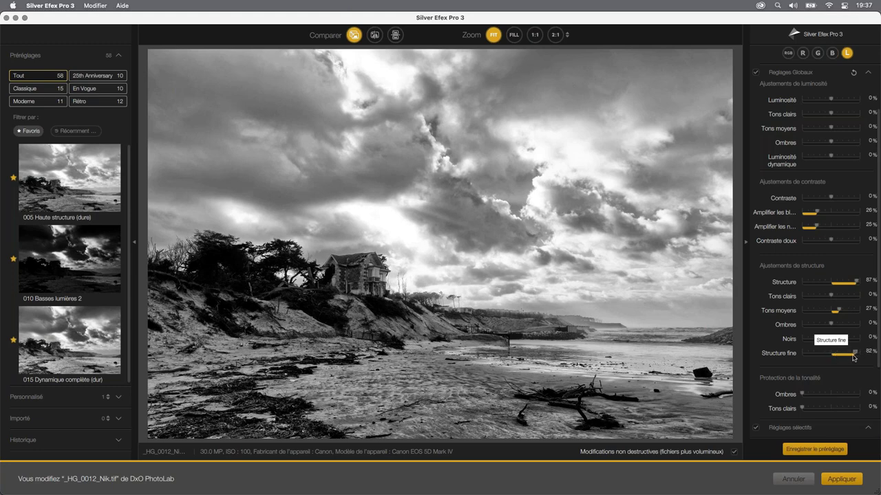
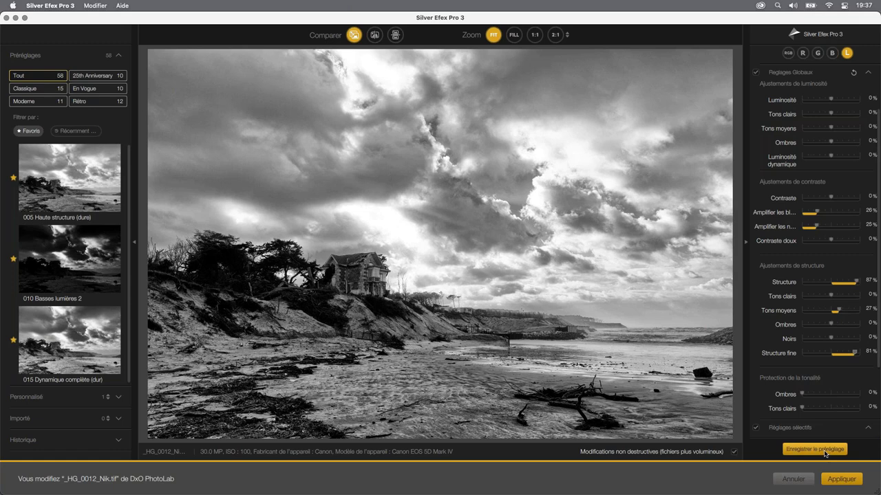
Save the current black-and-white settings as a custom preset named 'Haute structure ++'.
{"action": "left_click", "coordinate": [825, 450]}
{"action": "type", "text": "Haute"}
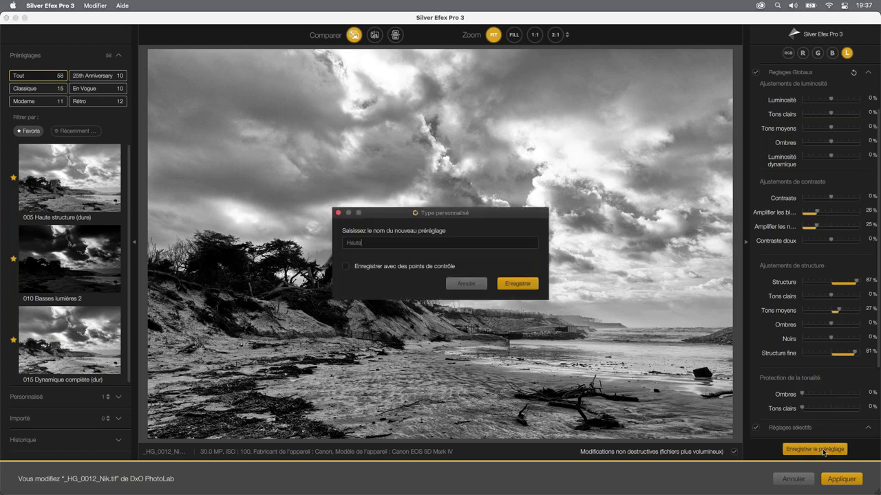
{"action": "type", "text": "struc"}
{"action": "type", "text": "ture"}
{"action": "type", "text": " ++"}
{"action": "left_click", "coordinate": [528, 289]}
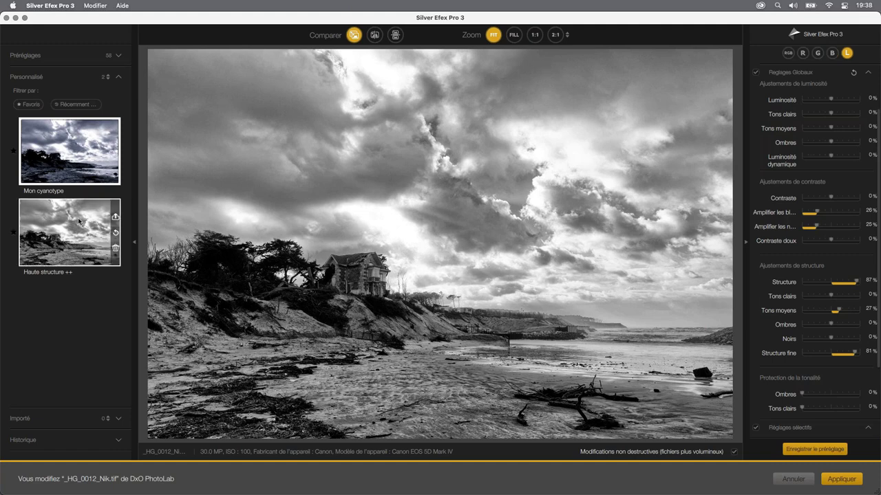
Apply the Haute structure ++ preset to the beach photo, confirm replacement, and star it.
{"action": "mouse_move", "coordinate": [69, 232]}
{"action": "left_click", "coordinate": [70, 236]}
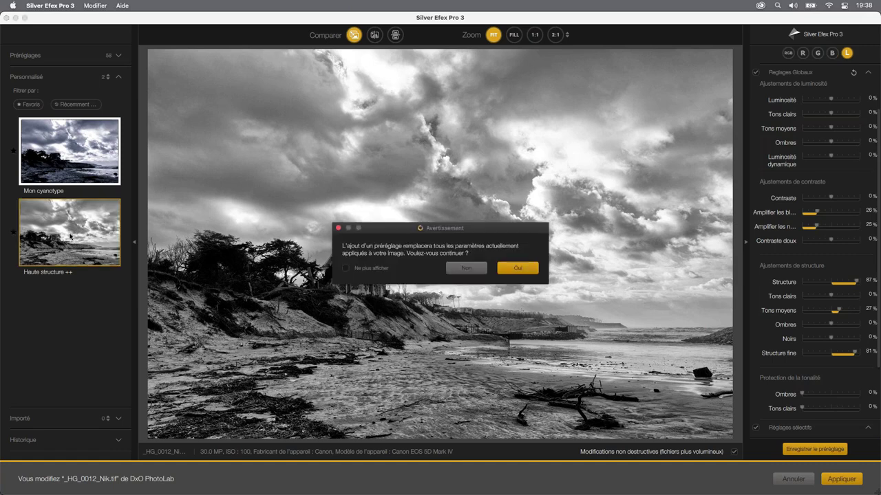
{"action": "key", "text": "Return"}
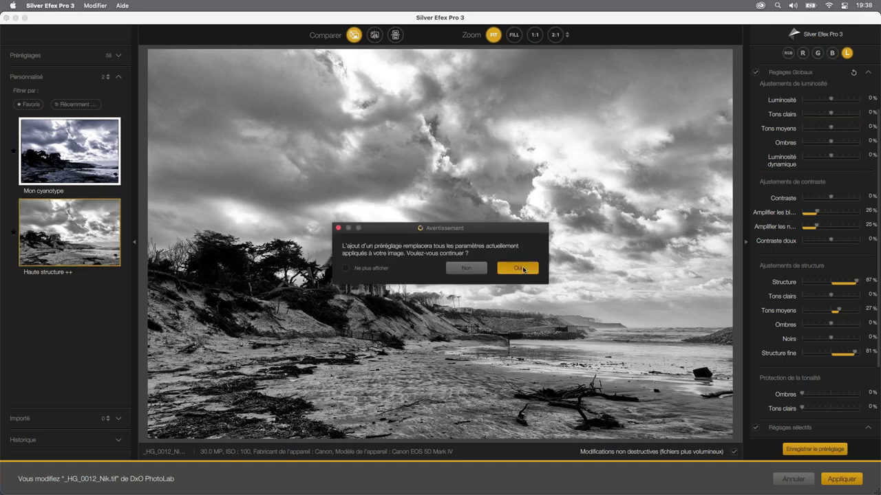
{"action": "left_click", "coordinate": [13, 232]}
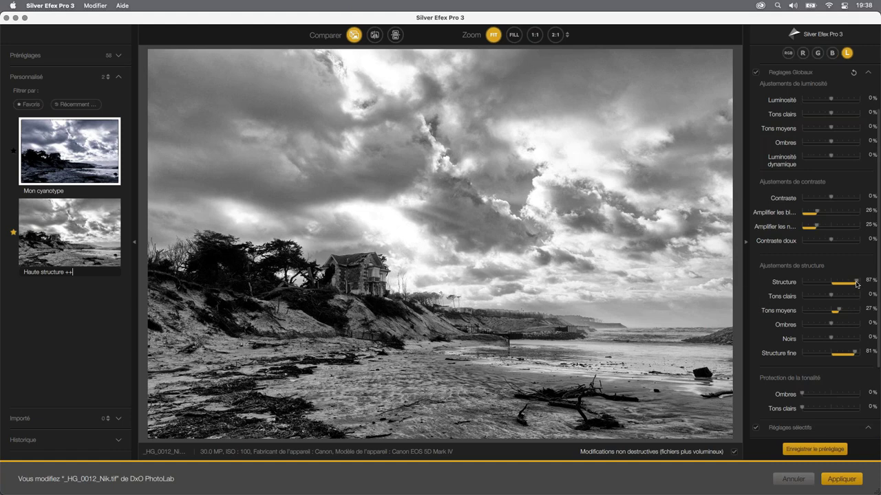
Lower Structure to 43% and overwrite the Haute structure ++ preset with this setting.
{"action": "left_click_drag", "start_coordinate": [856, 282], "coordinate": [843, 284]}
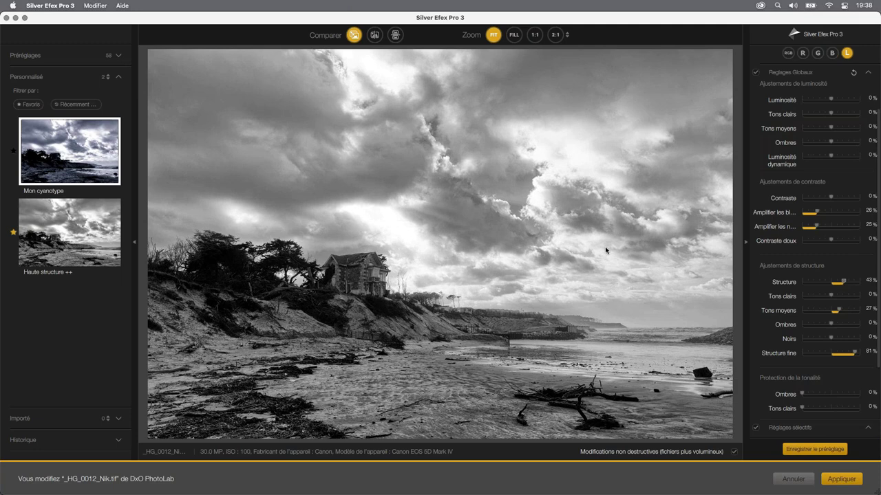
{"action": "mouse_move", "coordinate": [70, 233]}
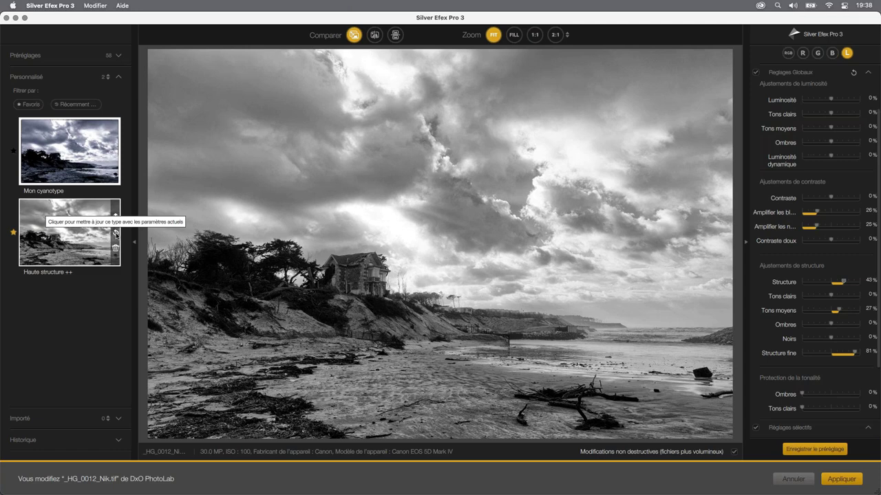
{"action": "left_click", "coordinate": [116, 235]}
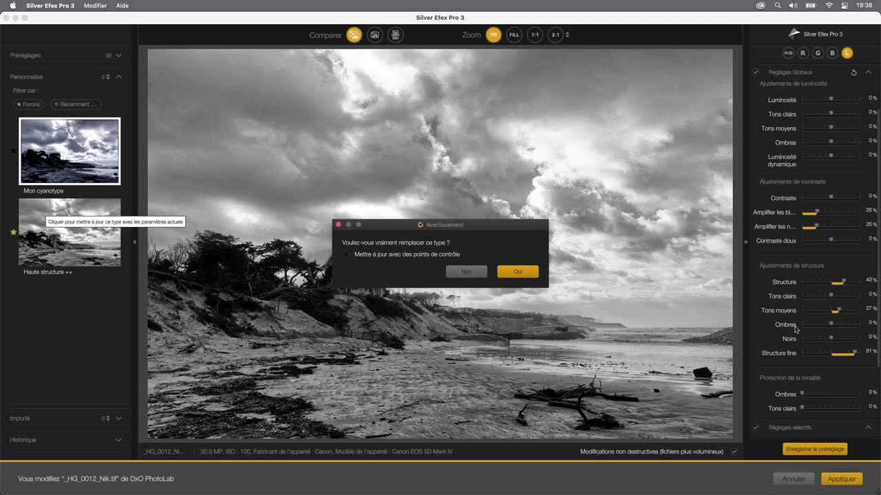
{"action": "left_click", "coordinate": [519, 274]}
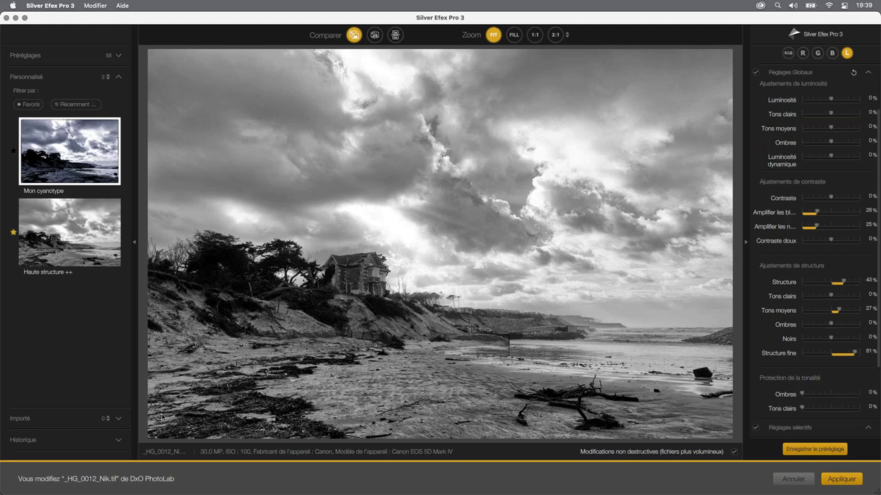
Show the Historique list and revert the photo to the 'Intensité 48%' state.
{"action": "left_click", "coordinate": [119, 441]}
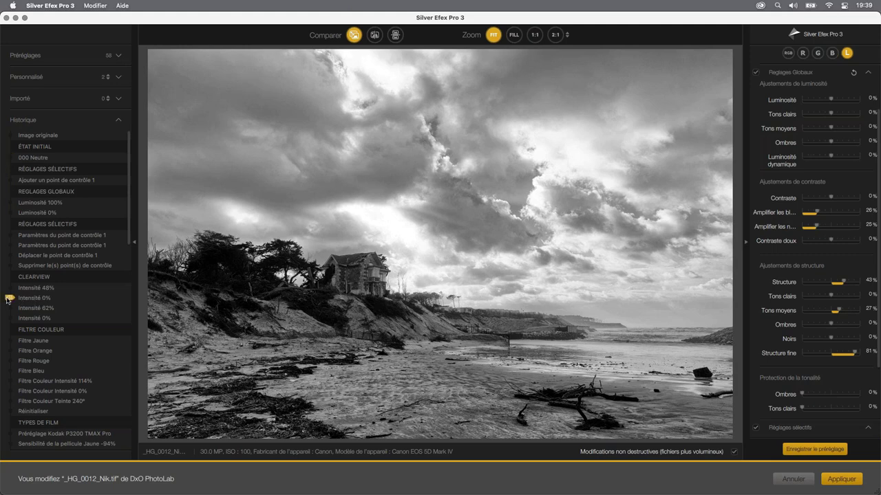
{"action": "left_click_drag", "start_coordinate": [9, 299], "coordinate": [10, 287]}
{"action": "left_click", "coordinate": [73, 289]}
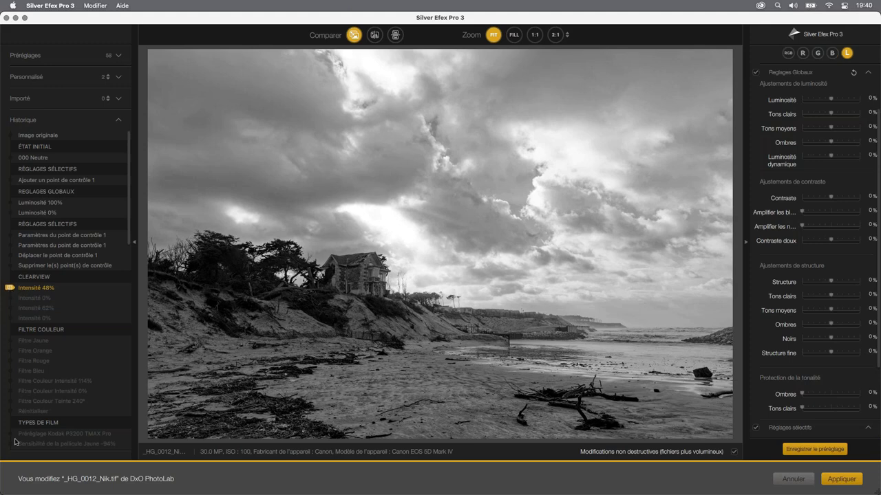
Return to the latest 'Structure 43%' history entry.
{"action": "scroll", "coordinate": [56, 340], "scroll_direction": "down", "scroll_amount": 10}
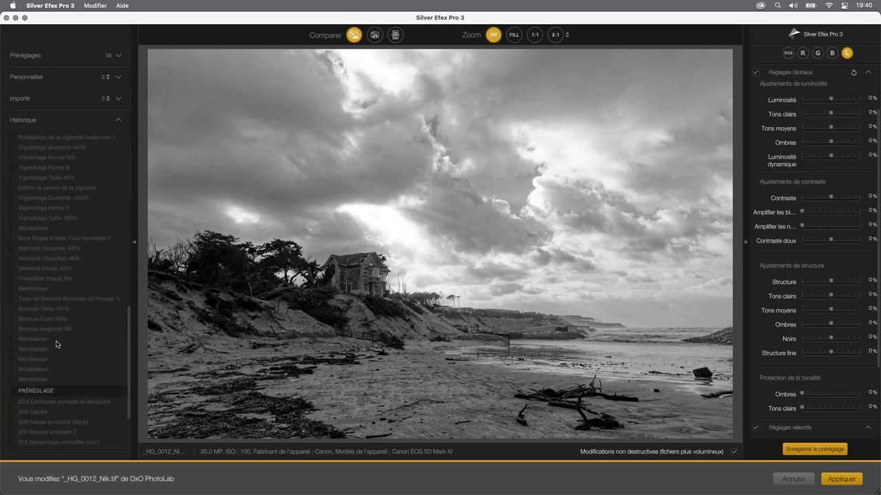
{"action": "scroll", "coordinate": [56, 344], "scroll_direction": "down", "scroll_amount": 2}
{"action": "scroll", "coordinate": [56, 344], "scroll_direction": "down", "scroll_amount": 3}
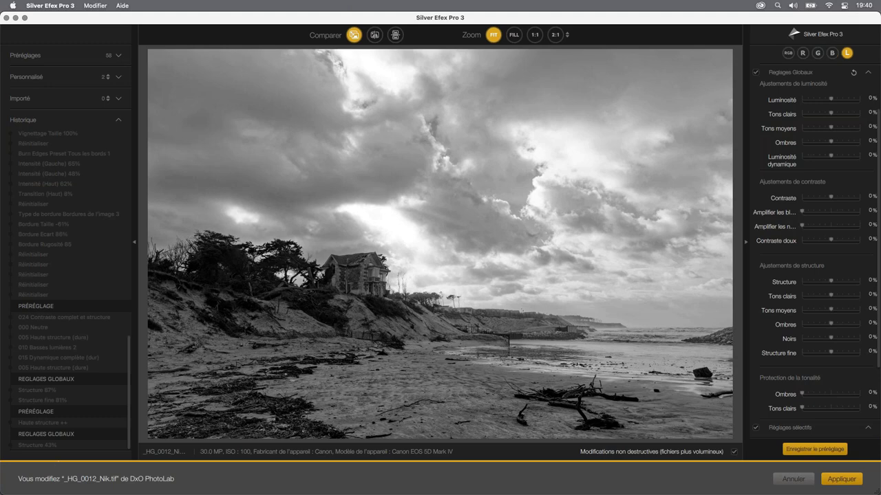
{"action": "left_click", "coordinate": [65, 444]}
{"action": "scroll", "coordinate": [68, 393], "scroll_direction": "up", "scroll_amount": 1}
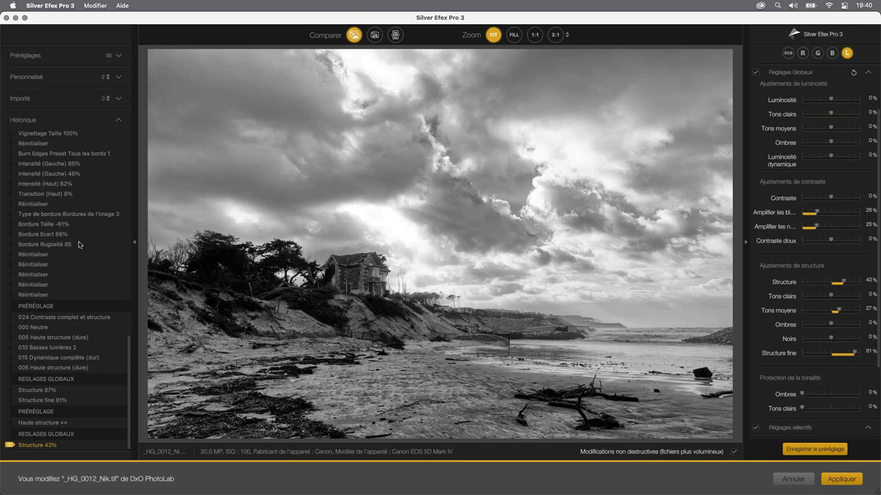
{"action": "scroll", "coordinate": [79, 244], "scroll_direction": "up", "scroll_amount": 1}
{"action": "scroll", "coordinate": [79, 244], "scroll_direction": "up", "scroll_amount": 5}
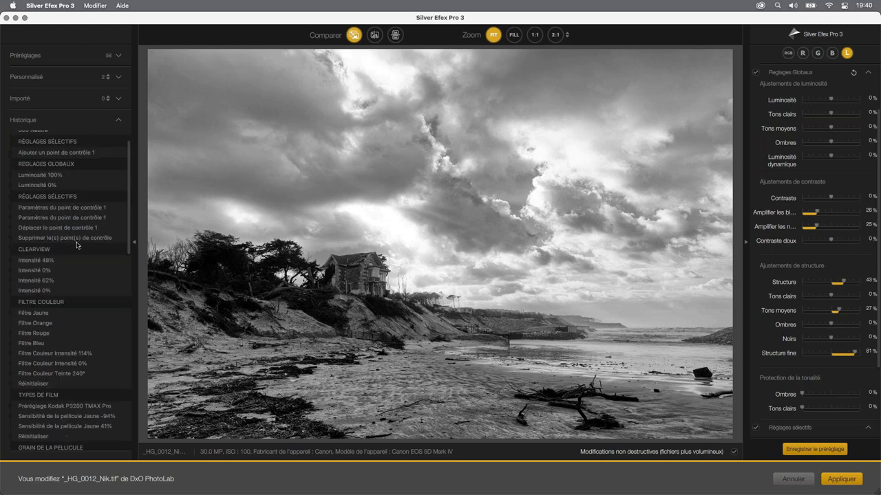
{"action": "scroll", "coordinate": [76, 243], "scroll_direction": "down", "scroll_amount": 3}
{"action": "scroll", "coordinate": [76, 243], "scroll_direction": "down", "scroll_amount": 2}
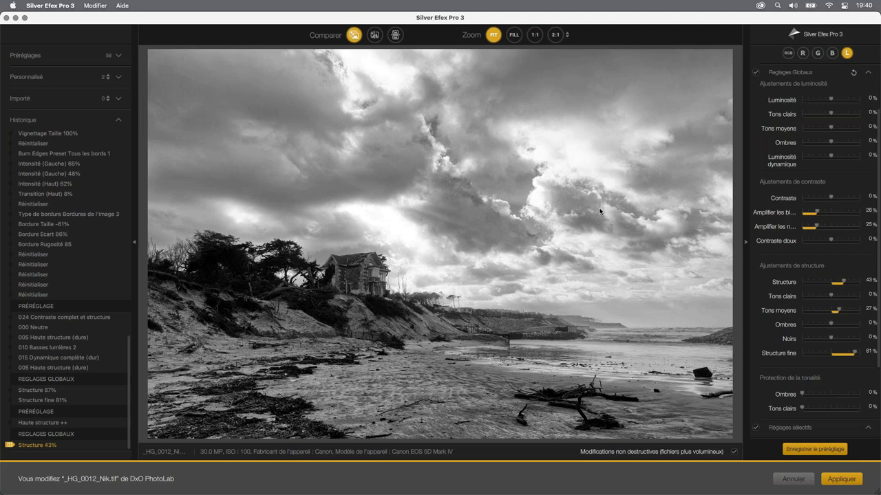
Apply the Silver Efex edits and view _HG_0012_Nik.tif in PhotoLab.
{"action": "left_click", "coordinate": [846, 480]}
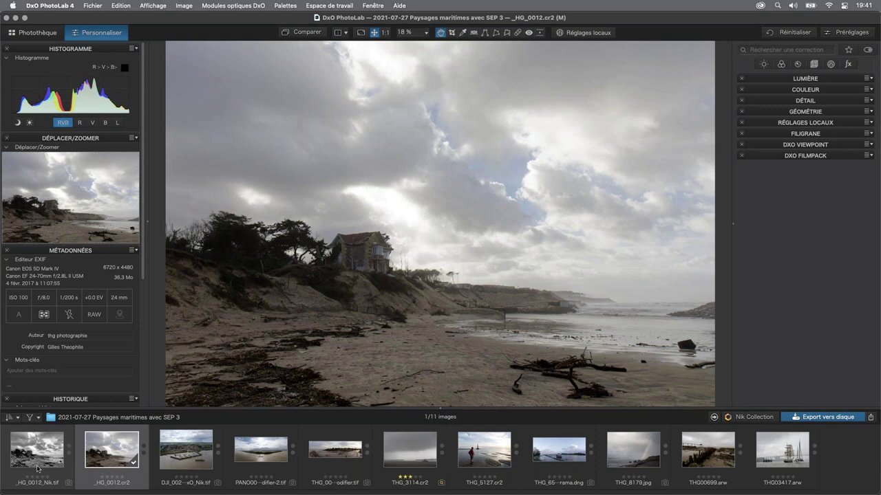
{"action": "left_click", "coordinate": [38, 467]}
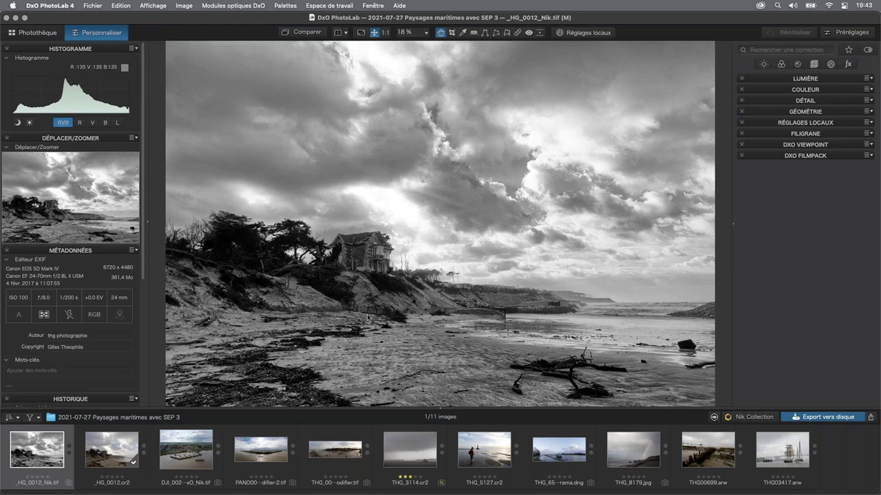
Select the aerial harbour photo DJI_0027 in the PhotoLab filmstrip.
{"action": "left_click", "coordinate": [189, 457]}
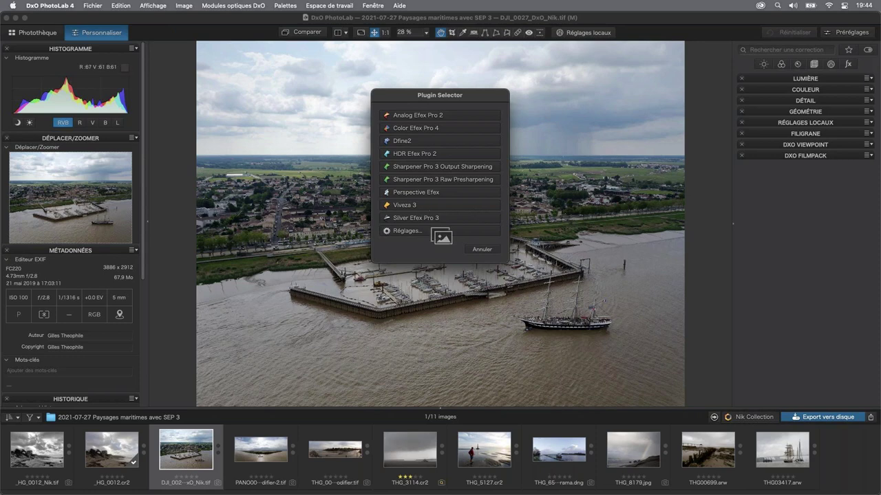
Open the harbour photo in Silver Efex Pro 3 with the editor window full screen.
{"action": "left_click", "coordinate": [417, 217]}
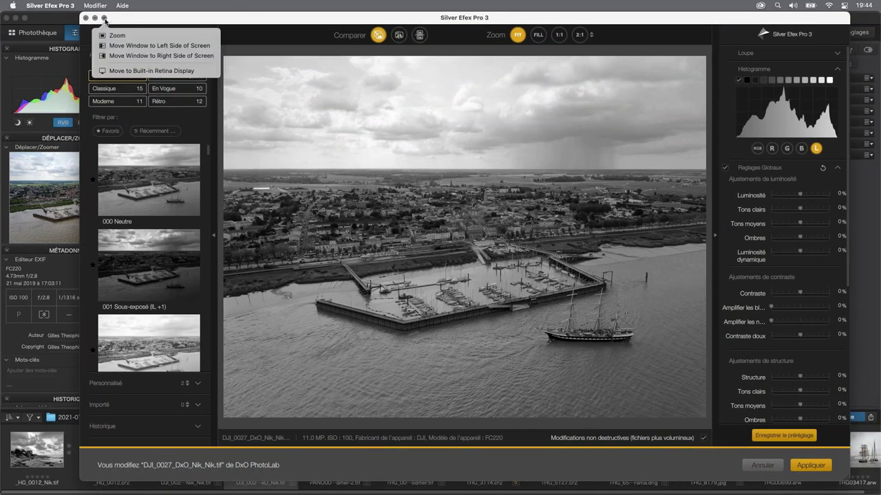
{"action": "left_click", "coordinate": [105, 19]}
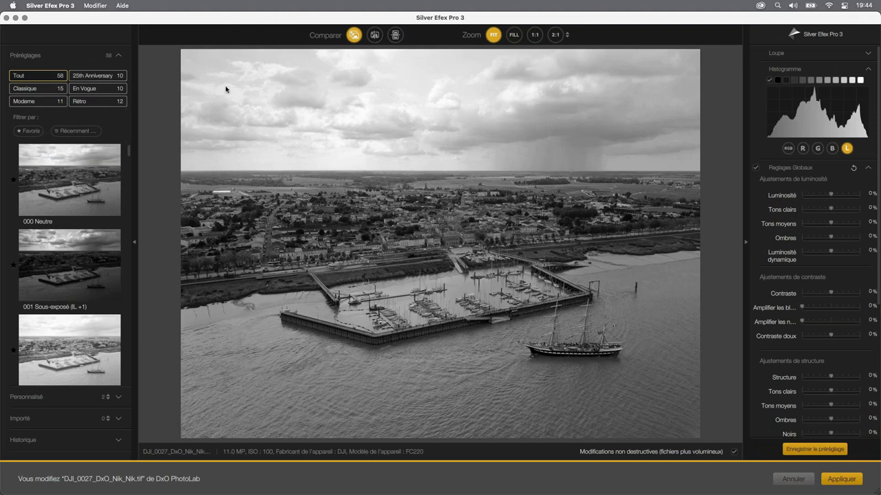
{"action": "left_click", "coordinate": [25, 19]}
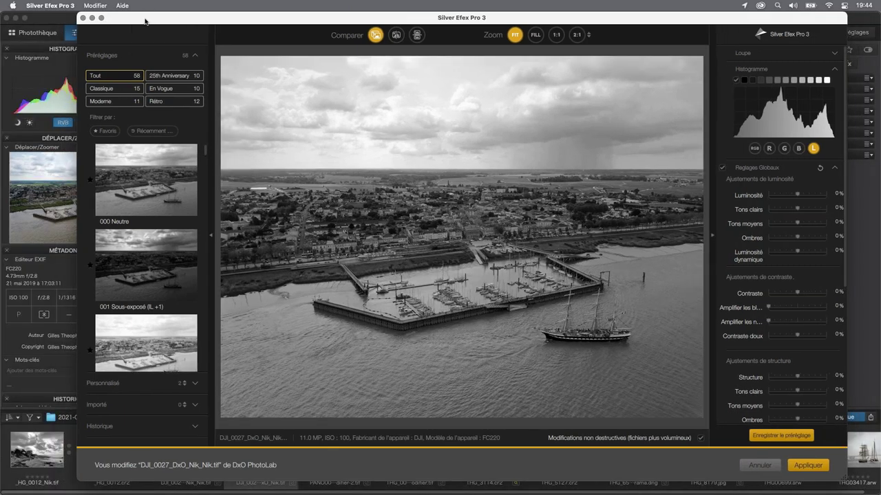
{"action": "left_click_drag", "start_coordinate": [150, 22], "coordinate": [141, 22]}
{"action": "left_click", "coordinate": [95, 19]}
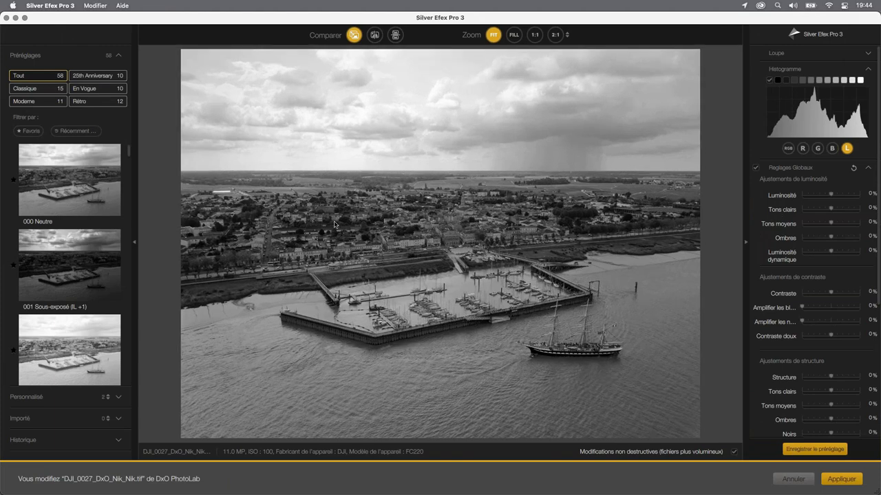
Hide and restore both side panels, then collapse the presets panel to widen the preview.
{"action": "key", "text": "Tab"}
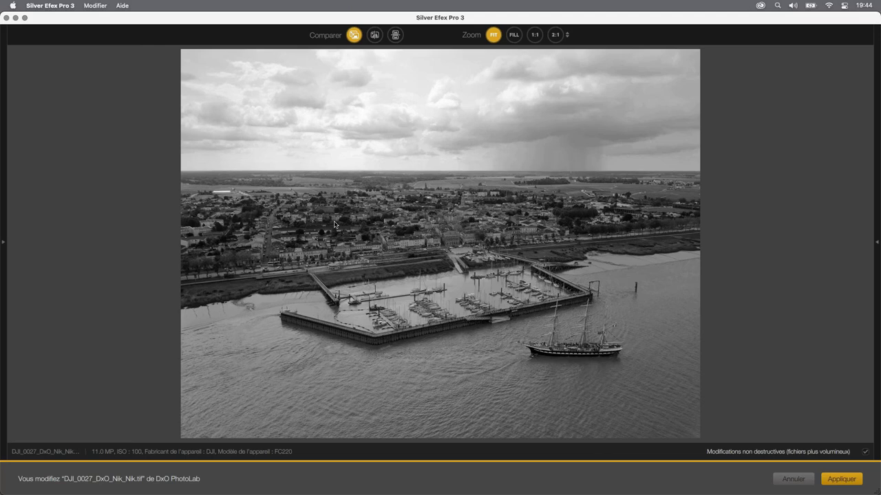
{"action": "key", "text": "Tab"}
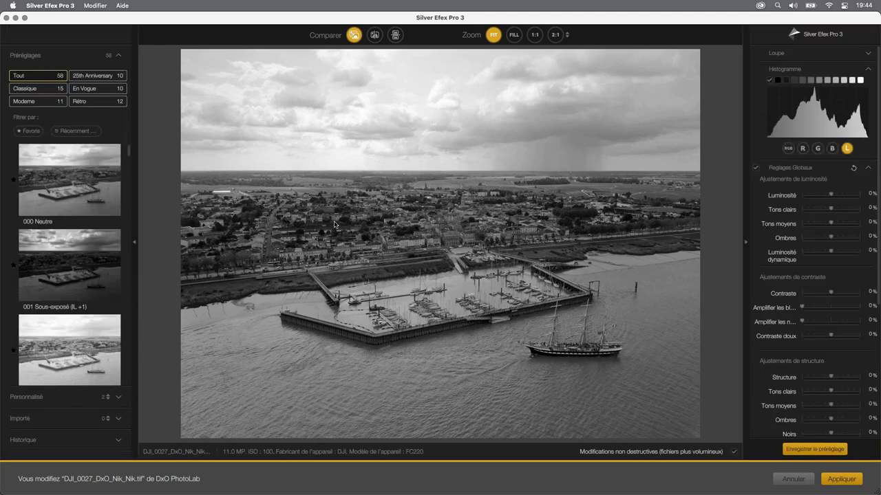
{"action": "left_click", "coordinate": [135, 243]}
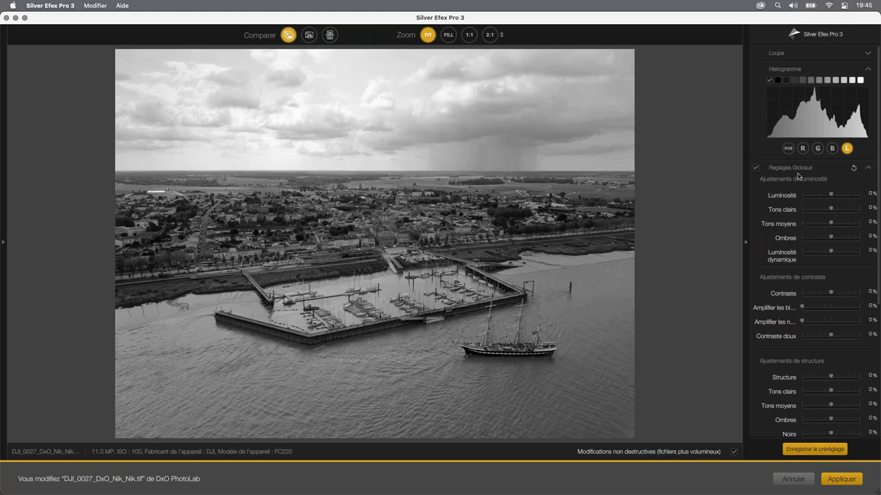
Set Contraste doux to -84% in the global adjustments for the harbour photo.
{"action": "scroll", "coordinate": [780, 192], "scroll_direction": "down", "scroll_amount": 3}
{"action": "scroll", "coordinate": [779, 191], "scroll_direction": "down", "scroll_amount": 2}
{"action": "scroll", "coordinate": [779, 192], "scroll_direction": "up", "scroll_amount": 2}
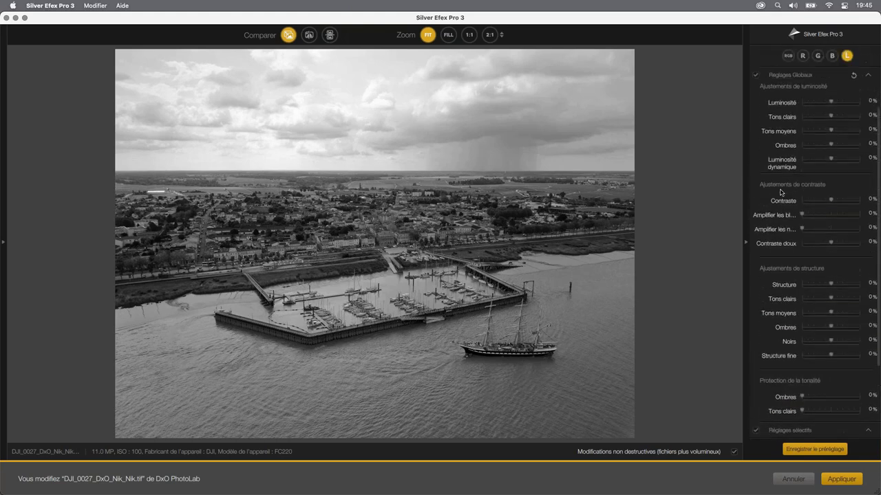
{"action": "scroll", "coordinate": [779, 192], "scroll_direction": "up", "scroll_amount": 1}
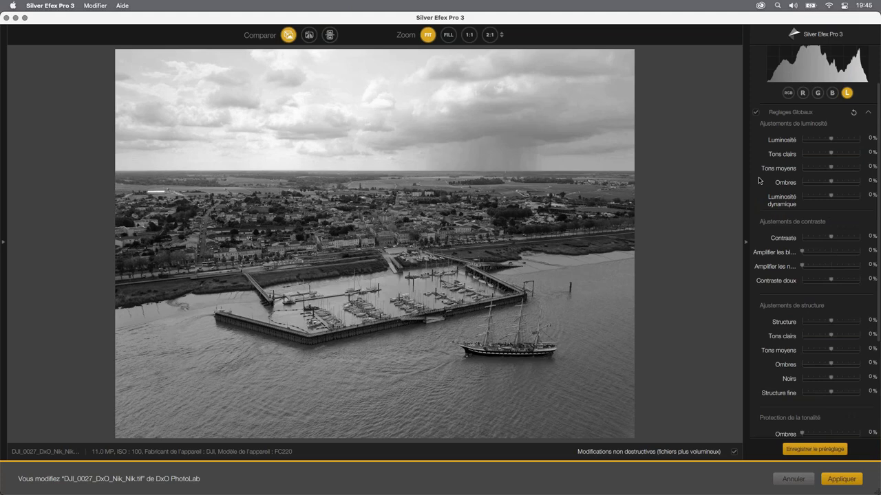
{"action": "scroll", "coordinate": [783, 225], "scroll_direction": "down", "scroll_amount": 2}
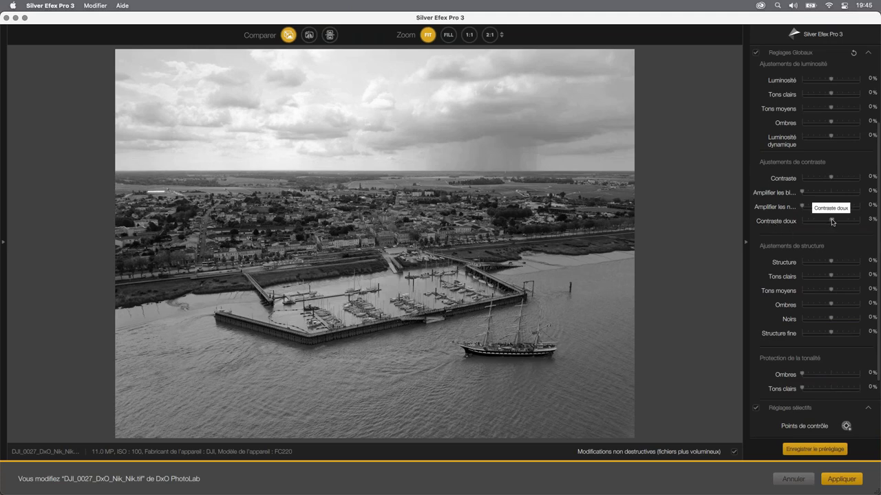
{"action": "mouse_move", "coordinate": [832, 221]}
{"action": "left_mouse_down"}
{"action": "mouse_move", "coordinate": [865, 225]}
{"action": "mouse_move", "coordinate": [852, 226]}
{"action": "left_mouse_up"}
{"action": "left_click_drag", "start_coordinate": [851, 225], "coordinate": [808, 226]}
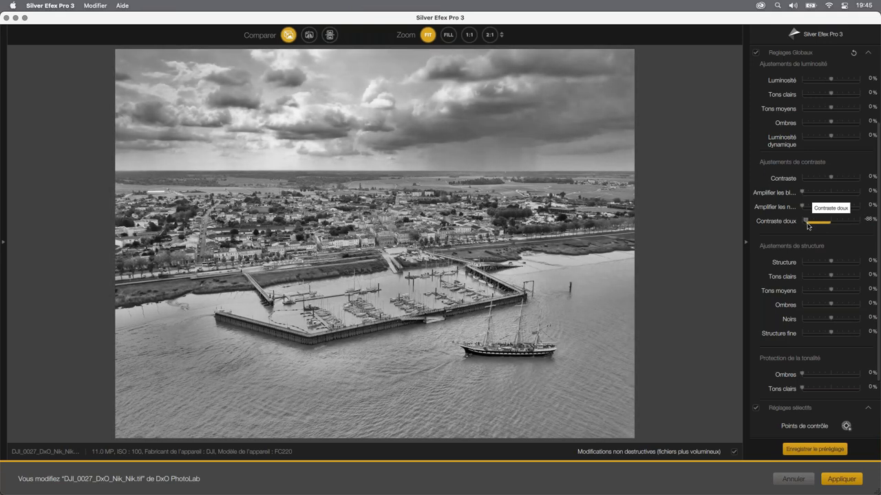
{"action": "left_click_drag", "start_coordinate": [808, 226], "coordinate": [809, 226]}
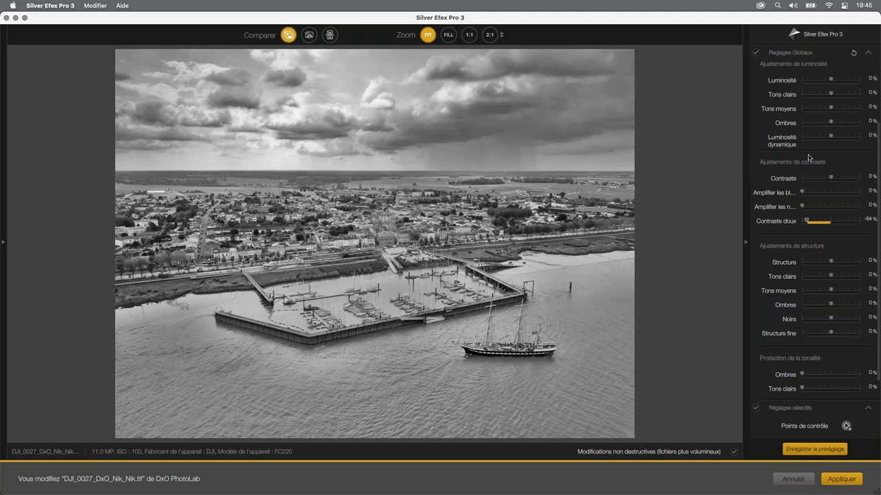
{"action": "scroll", "coordinate": [809, 158], "scroll_direction": "up", "scroll_amount": 3}
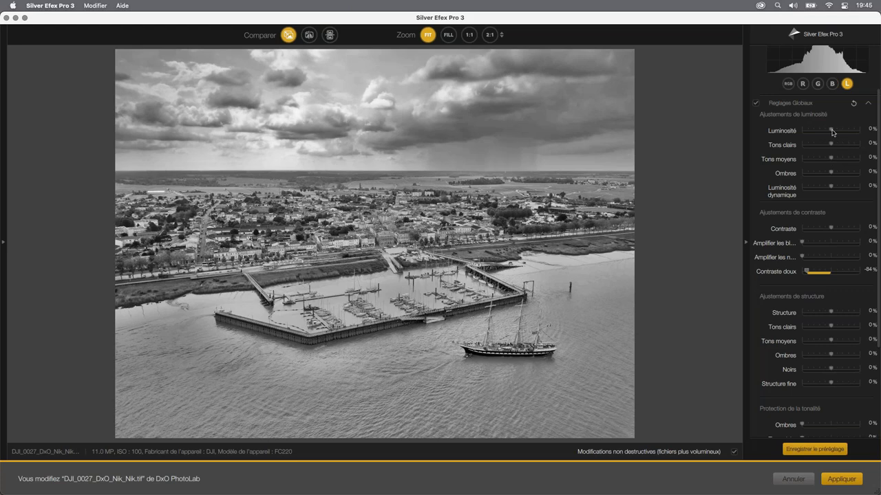
Set Luminosité to -22%, leaving Contraste at -1%.
{"action": "left_click_drag", "start_coordinate": [830, 130], "coordinate": [824, 135]}
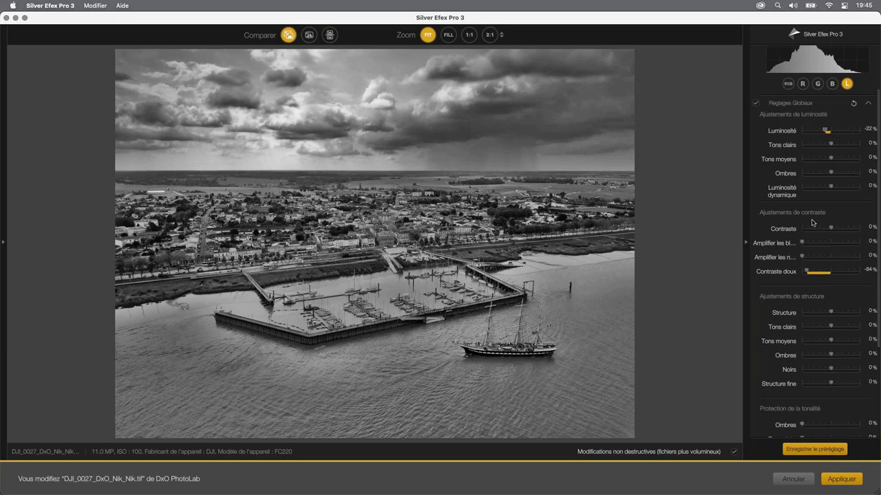
{"action": "mouse_move", "coordinate": [831, 231]}
{"action": "left_mouse_down"}
{"action": "mouse_move", "coordinate": [839, 230]}
{"action": "mouse_move", "coordinate": [830, 232]}
{"action": "left_mouse_up"}
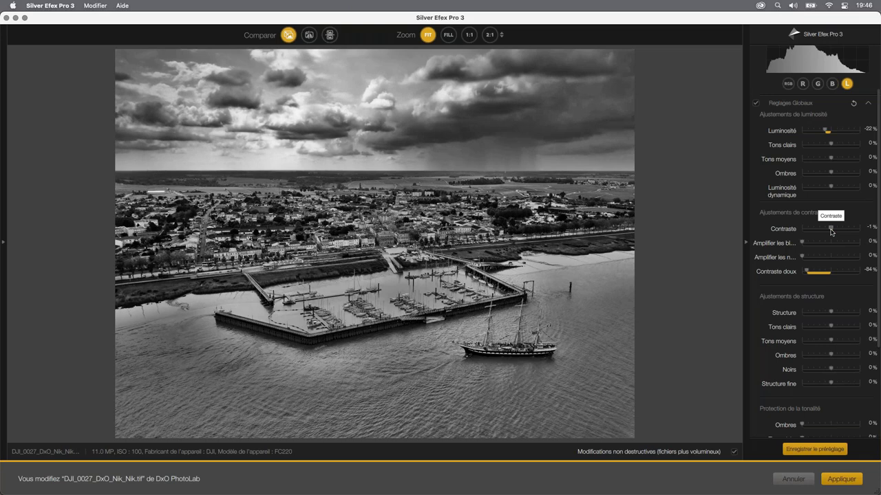
{"action": "scroll", "coordinate": [830, 247], "scroll_direction": "down", "scroll_amount": 5}
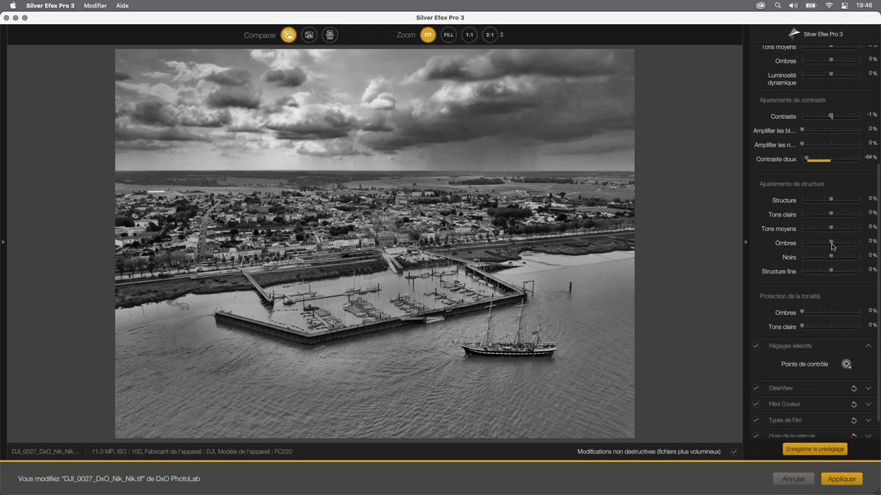
{"action": "scroll", "coordinate": [829, 249], "scroll_direction": "up", "scroll_amount": 3}
{"action": "scroll", "coordinate": [829, 248], "scroll_direction": "up", "scroll_amount": 5}
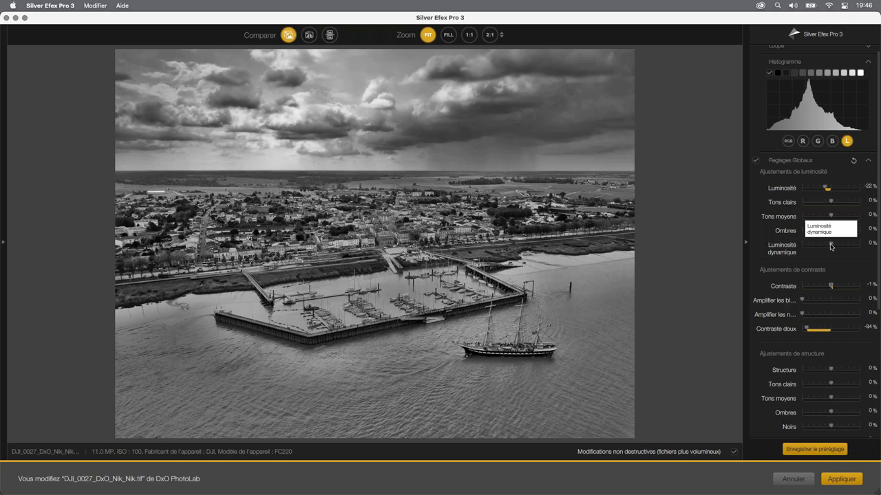
Preview dynamic brightness at -100% and +100%, then settle Luminosité dynamique at -19%.
{"action": "left_click_drag", "start_coordinate": [830, 246], "coordinate": [798, 250]}
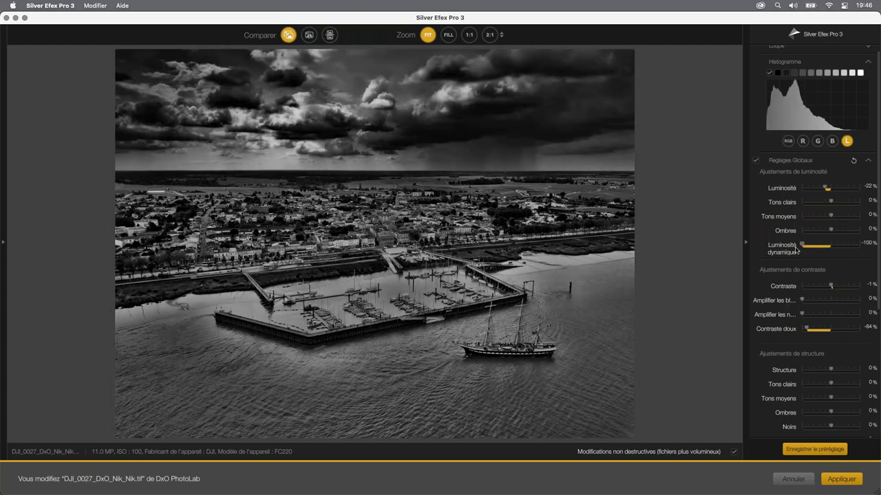
{"action": "left_click_drag", "start_coordinate": [798, 248], "coordinate": [868, 249]}
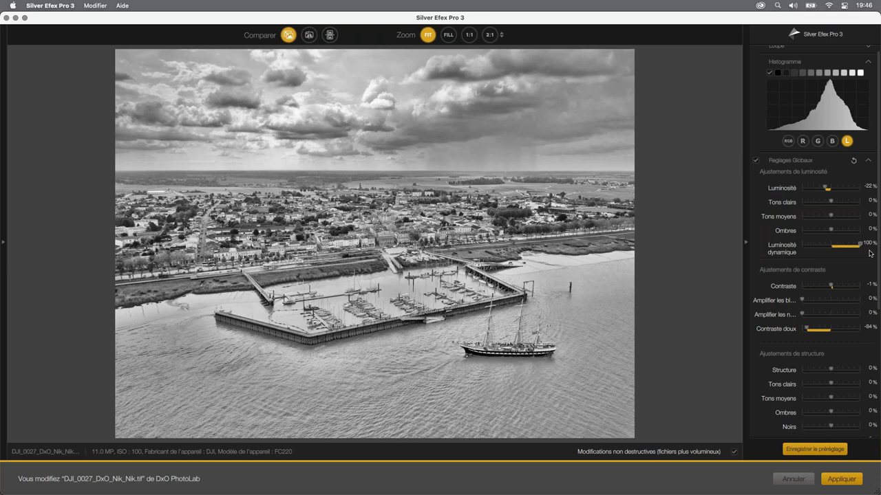
{"action": "left_click_drag", "start_coordinate": [859, 245], "coordinate": [841, 251]}
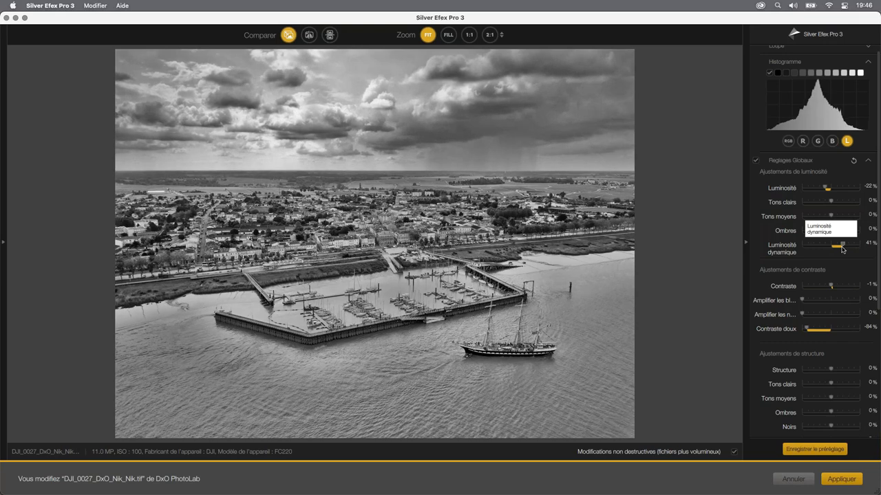
{"action": "left_click_drag", "start_coordinate": [842, 249], "coordinate": [825, 251]}
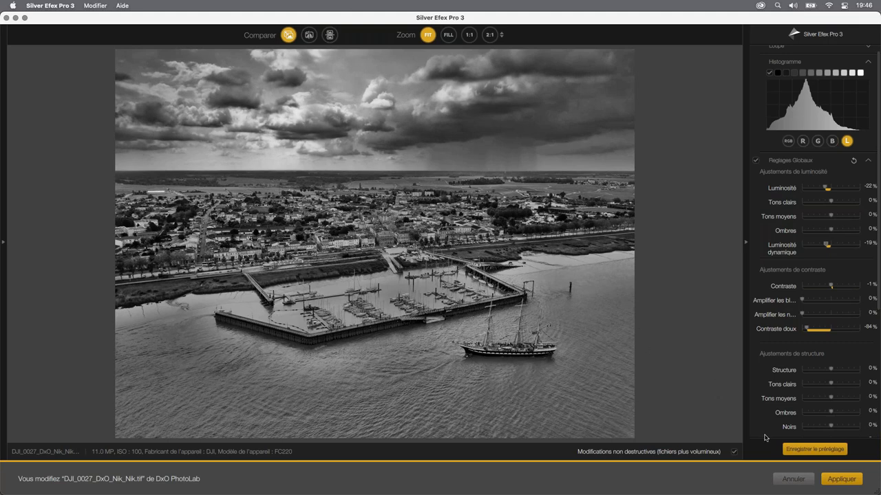
Save the current settings as a custom preset named 'Contraste doux + luminosité dyna…'.
{"action": "left_click", "coordinate": [811, 451]}
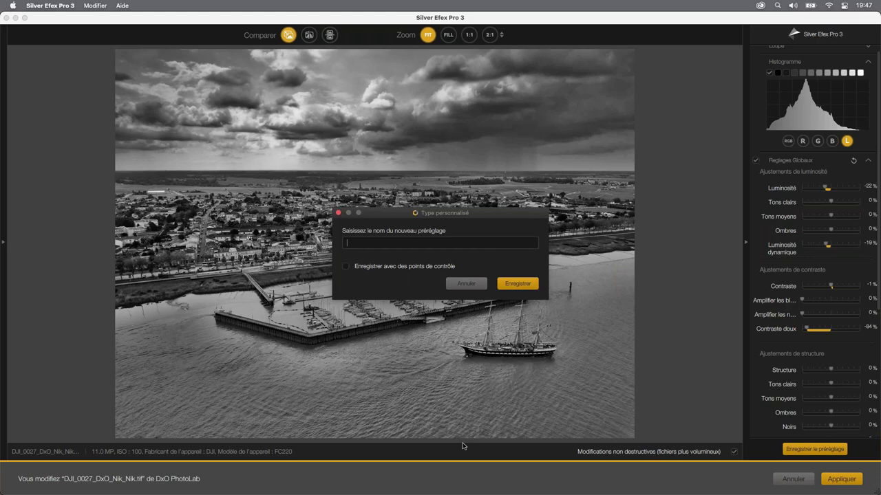
{"action": "type", "text": "Co"}
{"action": "type", "text": "sité "}
{"action": "type", "text": "dynamique"}
{"action": "left_click", "coordinate": [523, 287]}
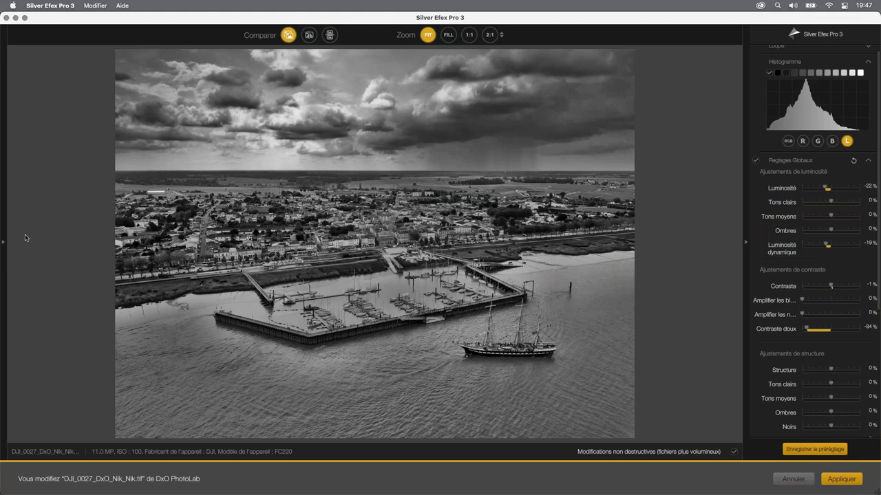
Star the new custom preset as a favourite in the presets list.
{"action": "left_click", "coordinate": [3, 245]}
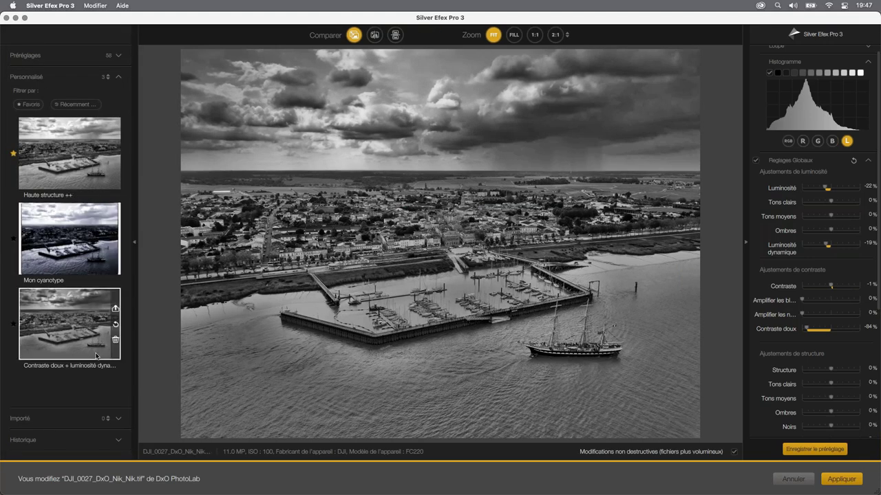
{"action": "mouse_move", "coordinate": [70, 324]}
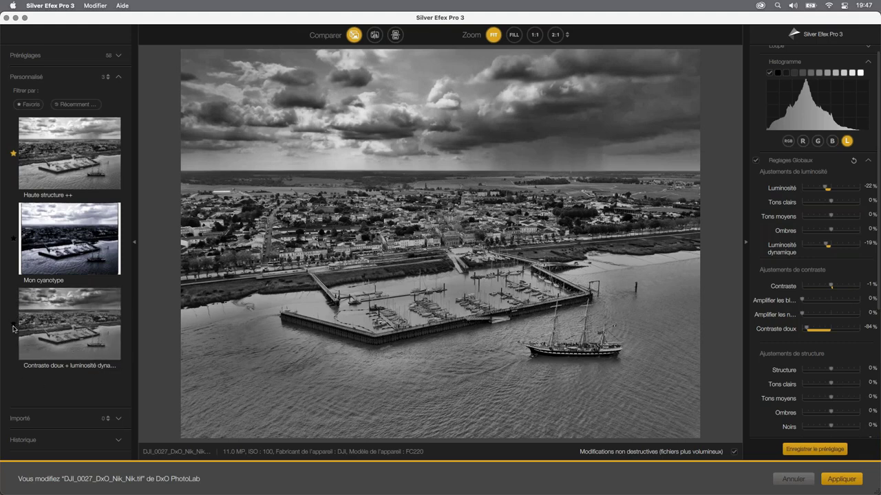
{"action": "left_click", "coordinate": [13, 325]}
{"action": "left_click", "coordinate": [135, 245]}
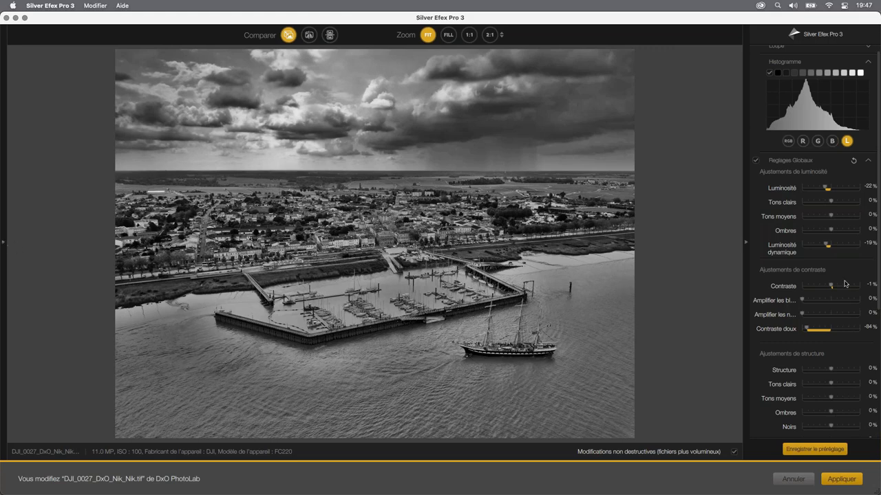
Reset Réglages Globaux to 0% and scroll down to Réglages sélectifs.
{"action": "left_click", "coordinate": [853, 162]}
{"action": "scroll", "coordinate": [783, 386], "scroll_direction": "down", "scroll_amount": 2}
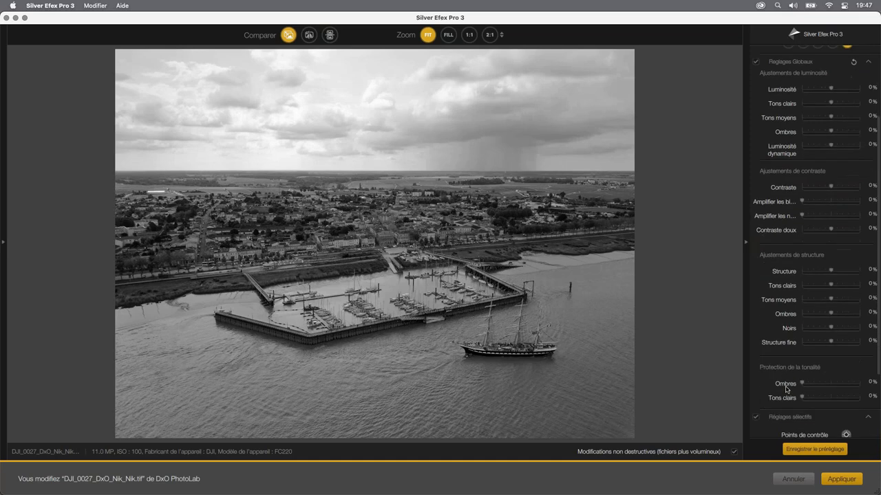
{"action": "scroll", "coordinate": [782, 379], "scroll_direction": "down", "scroll_amount": 5}
{"action": "scroll", "coordinate": [781, 377], "scroll_direction": "up", "scroll_amount": 6}
{"action": "scroll", "coordinate": [781, 377], "scroll_direction": "up", "scroll_amount": 1}
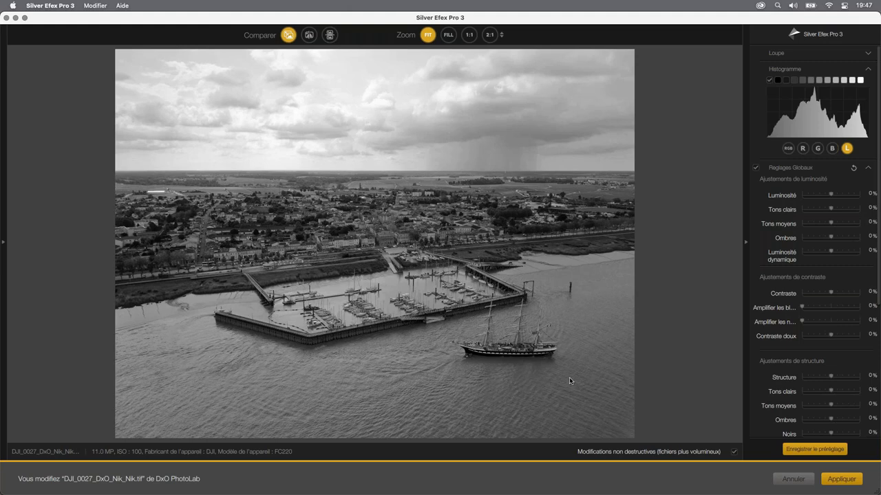
{"action": "scroll", "coordinate": [815, 323], "scroll_direction": "down", "scroll_amount": 5}
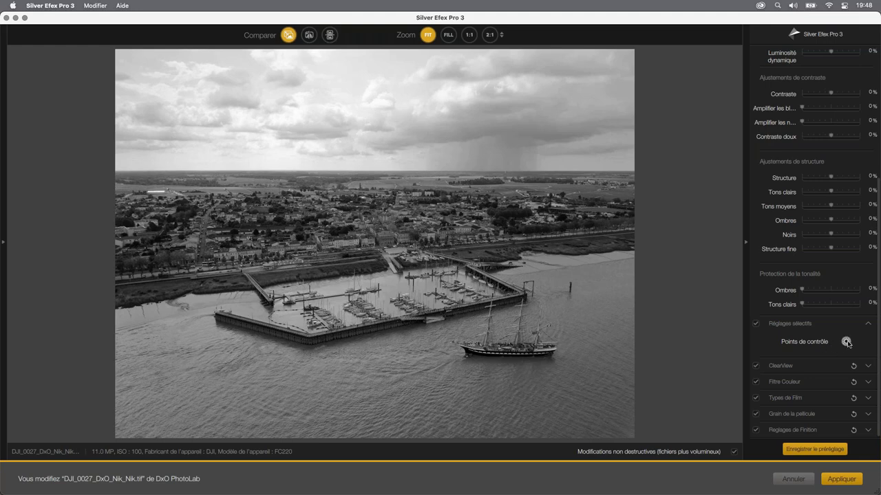
Place a control point in the sky and duplicate it across the clouds.
{"action": "left_click", "coordinate": [845, 343]}
{"action": "left_click", "coordinate": [581, 111]}
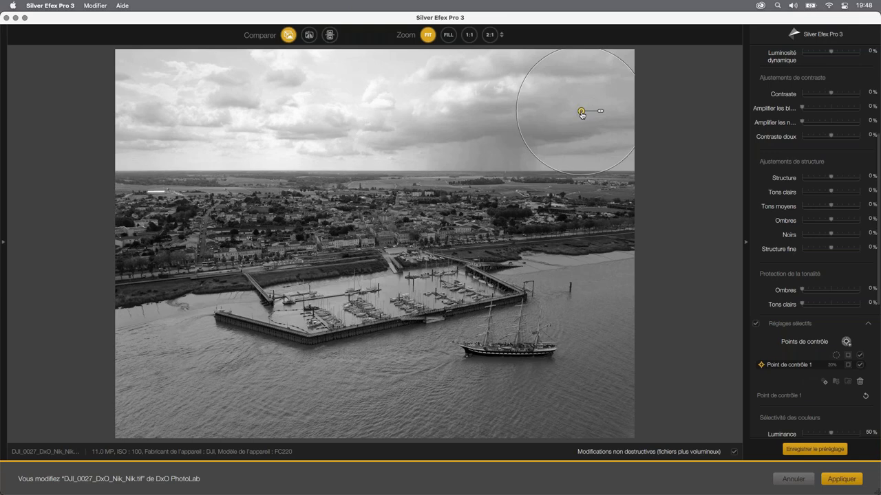
{"action": "mouse_move", "coordinate": [582, 114]}
{"action": "left_mouse_down"}
{"action": "mouse_move", "coordinate": [530, 126]}
{"action": "mouse_move", "coordinate": [465, 103]}
{"action": "left_mouse_up"}
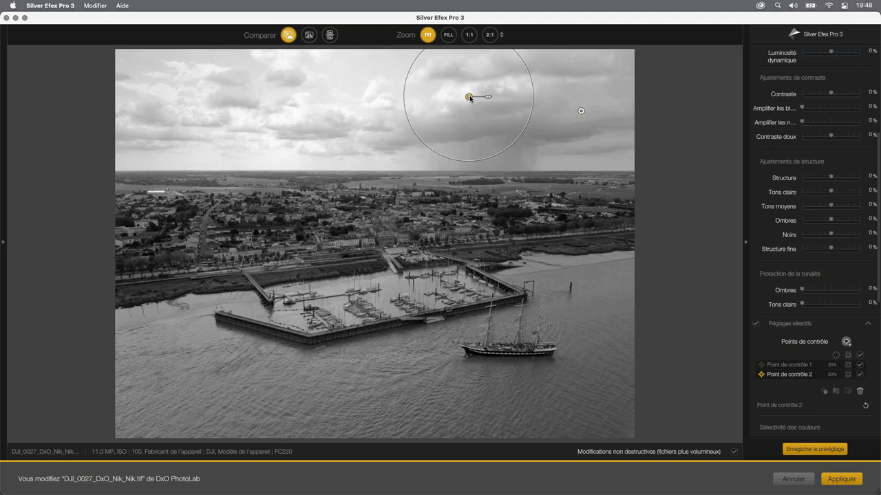
{"action": "mouse_move", "coordinate": [464, 102]}
{"action": "left_mouse_down"}
{"action": "mouse_move", "coordinate": [467, 125]}
{"action": "mouse_move", "coordinate": [451, 122]}
{"action": "left_mouse_up"}
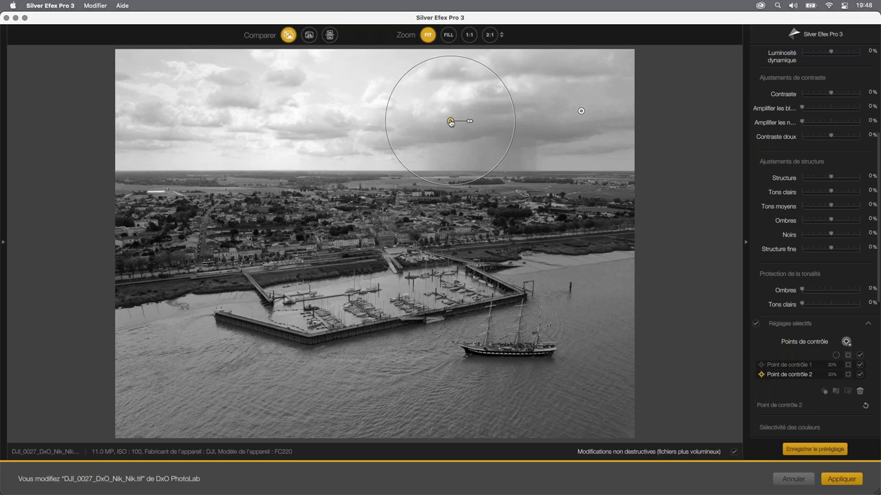
{"action": "left_click", "coordinate": [451, 122], "text": "alt"}
{"action": "mouse_move", "coordinate": [451, 124]}
{"action": "left_mouse_down"}
{"action": "mouse_move", "coordinate": [379, 122]}
{"action": "mouse_move", "coordinate": [368, 114]}
{"action": "mouse_move", "coordinate": [362, 80]}
{"action": "mouse_move", "coordinate": [118, 126]}
{"action": "mouse_move", "coordinate": [128, 121]}
{"action": "left_mouse_up"}
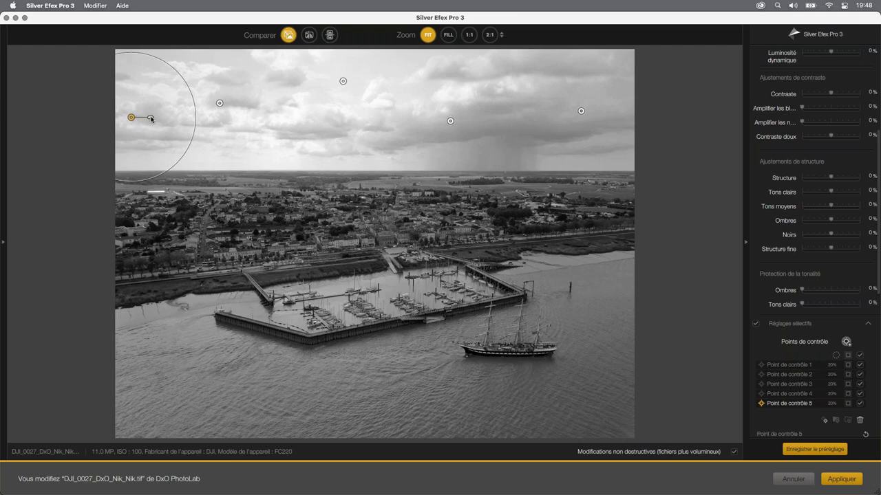
Nudge point 4 right and enlarge the sky coverage of points 3, 2 and 1.
{"action": "left_click_drag", "start_coordinate": [151, 117], "coordinate": [158, 117]}
{"action": "left_click", "coordinate": [220, 103]}
{"action": "left_click_drag", "start_coordinate": [220, 103], "coordinate": [243, 105]}
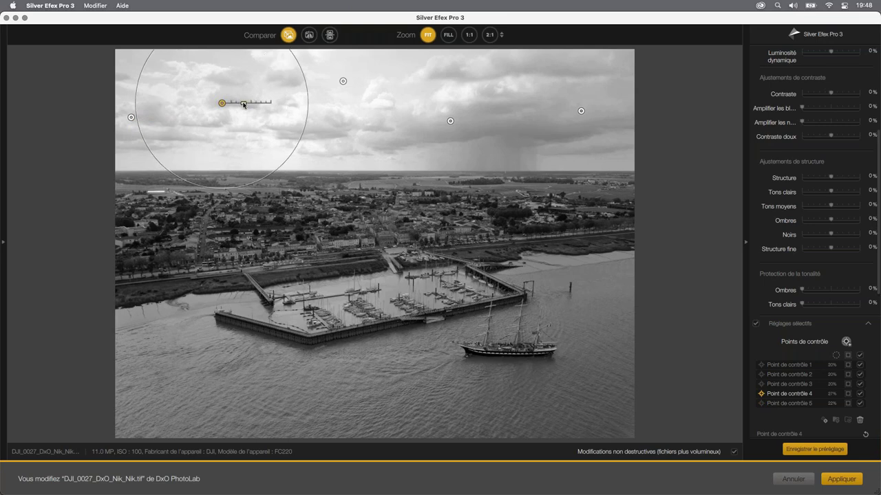
{"action": "left_click", "coordinate": [362, 83]}
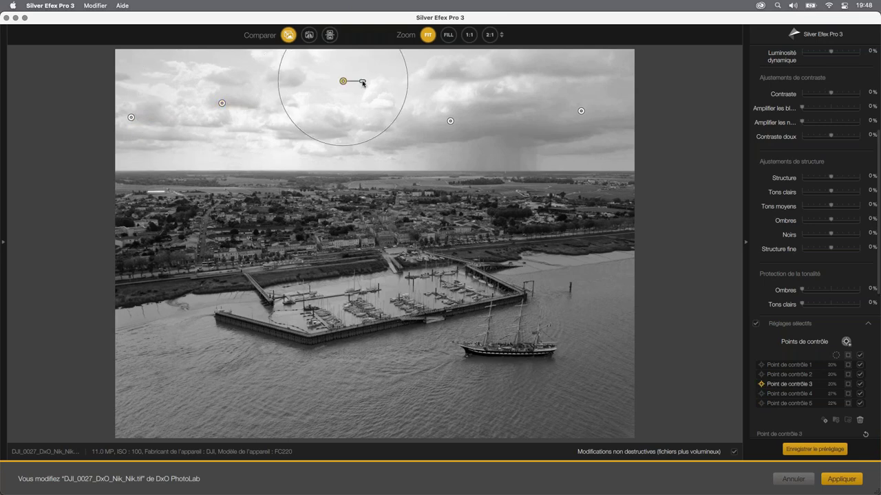
{"action": "left_click_drag", "start_coordinate": [362, 83], "coordinate": [365, 81]}
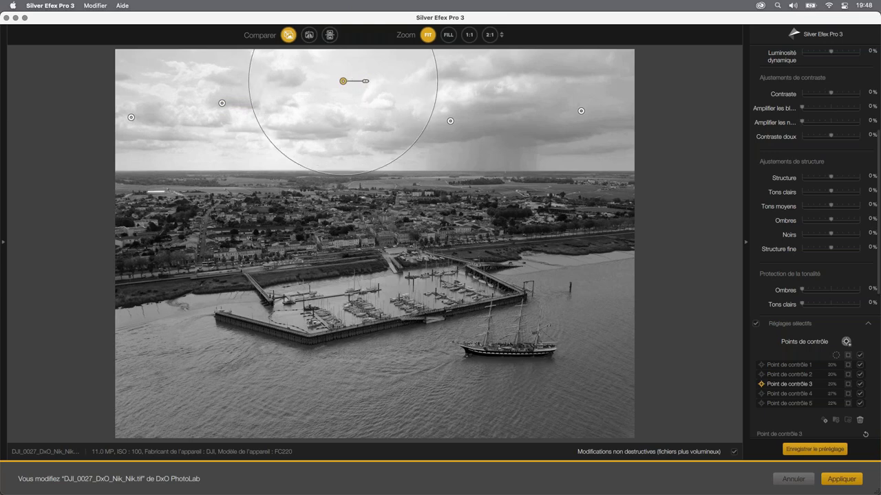
{"action": "left_click", "coordinate": [450, 122]}
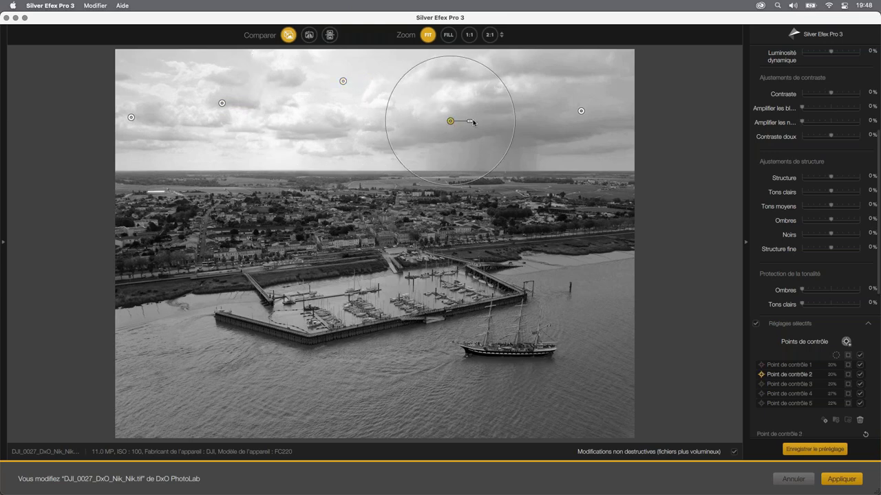
{"action": "left_click_drag", "start_coordinate": [474, 123], "coordinate": [492, 121]}
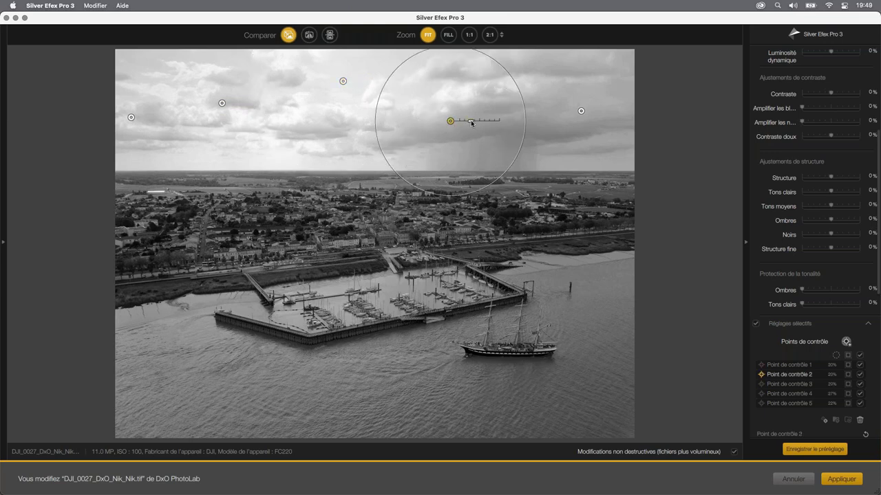
{"action": "left_click", "coordinate": [582, 112]}
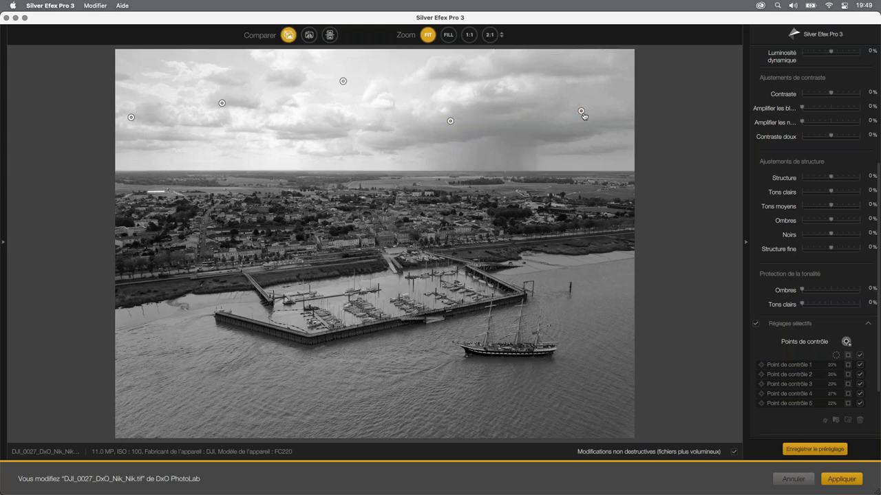
{"action": "left_click_drag", "start_coordinate": [602, 112], "coordinate": [603, 115]}
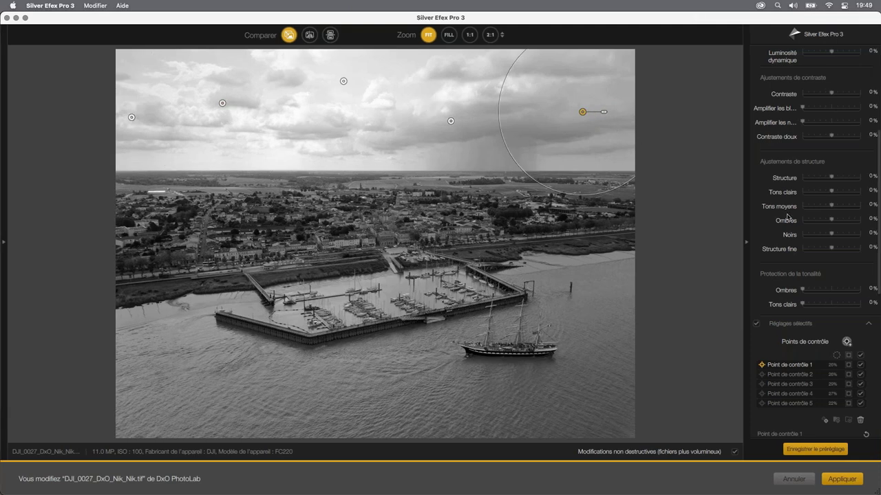
Set Point de contrôle 1 Luminosité to -18%, then marquee-select all five sky points.
{"action": "scroll", "coordinate": [828, 287], "scroll_direction": "down", "scroll_amount": 3}
{"action": "scroll", "coordinate": [828, 287], "scroll_direction": "down", "scroll_amount": 2}
{"action": "scroll", "coordinate": [827, 287], "scroll_direction": "down", "scroll_amount": 10}
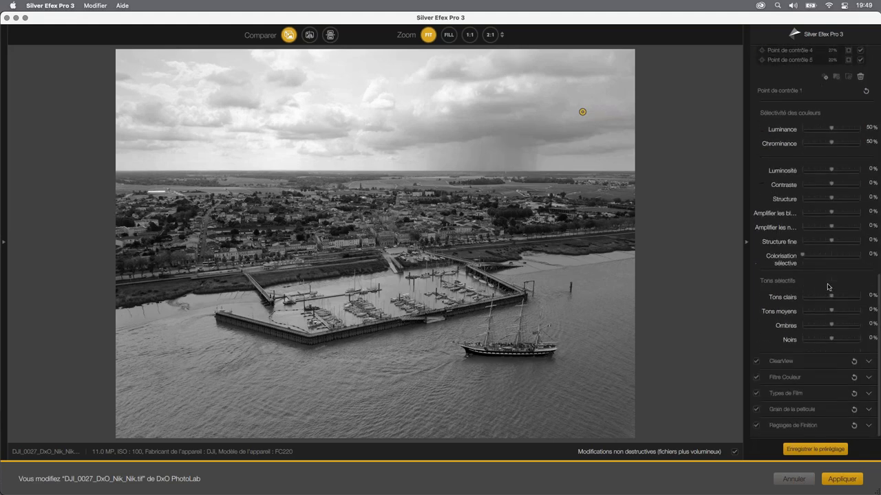
{"action": "scroll", "coordinate": [832, 262], "scroll_direction": "up", "scroll_amount": 3}
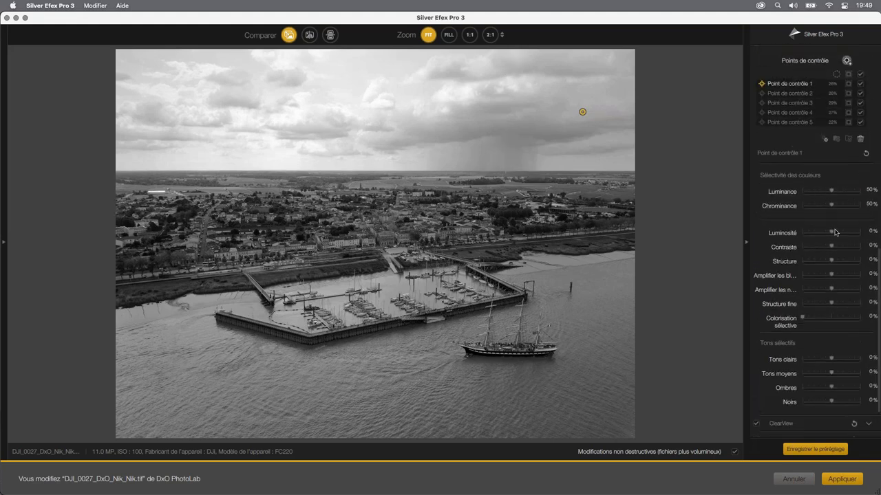
{"action": "scroll", "coordinate": [835, 232], "scroll_direction": "down", "scroll_amount": 3}
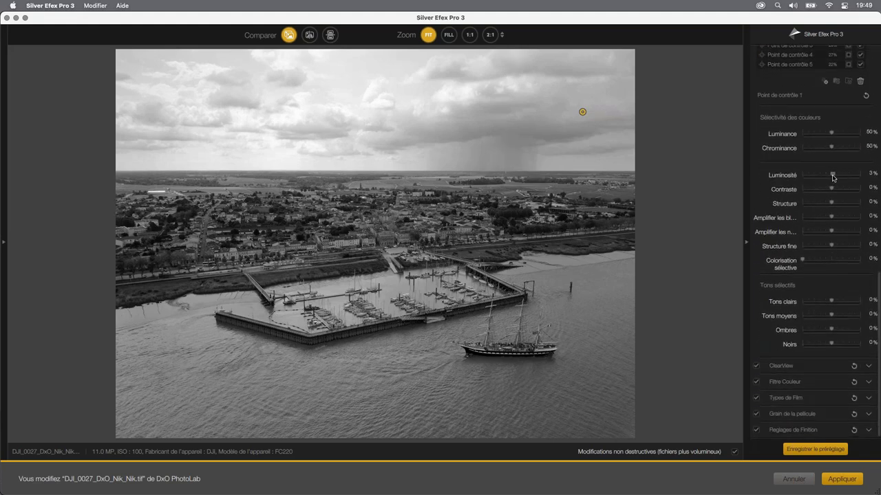
{"action": "mouse_move", "coordinate": [832, 177]}
{"action": "left_mouse_down"}
{"action": "mouse_move", "coordinate": [860, 179]}
{"action": "mouse_move", "coordinate": [827, 178]}
{"action": "left_mouse_up"}
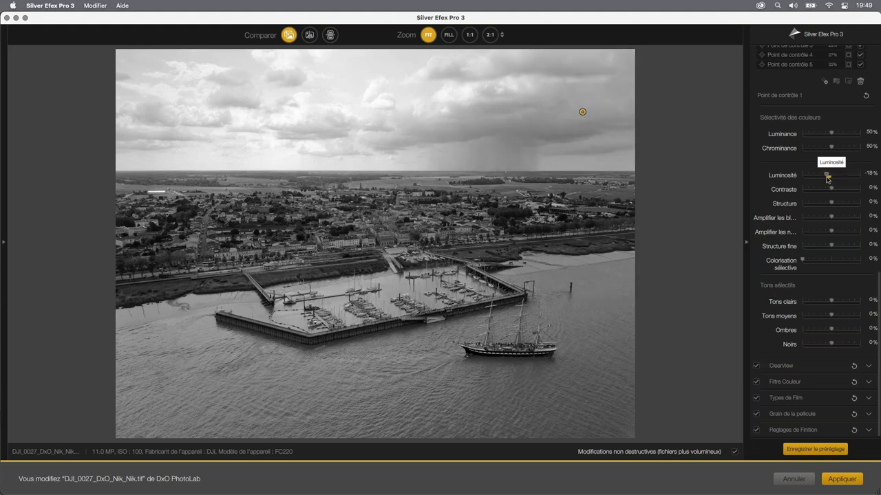
{"action": "mouse_move", "coordinate": [131, 79]}
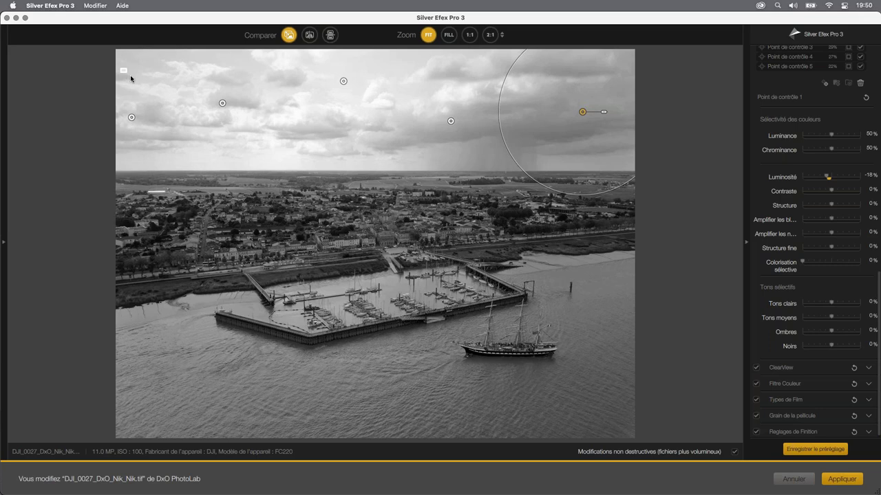
{"action": "mouse_move", "coordinate": [119, 67]}
{"action": "left_mouse_down"}
{"action": "mouse_move", "coordinate": [290, 132]}
{"action": "mouse_move", "coordinate": [628, 153]}
{"action": "left_mouse_up"}
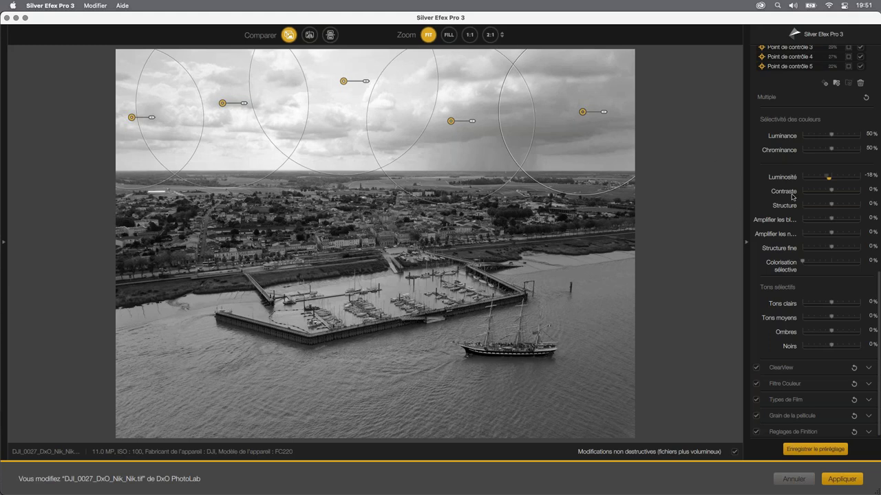
Give the grouped sky points Contraste 38%, Structure 47%, Structure fine 15% and Luminosité 1%.
{"action": "mouse_move", "coordinate": [828, 177]}
{"action": "left_mouse_down"}
{"action": "mouse_move", "coordinate": [847, 177]}
{"action": "mouse_move", "coordinate": [829, 181]}
{"action": "left_mouse_up"}
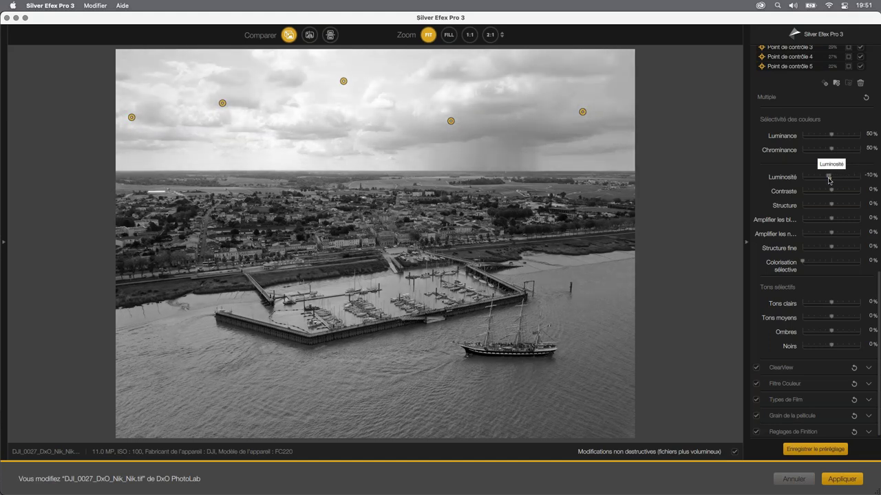
{"action": "mouse_move", "coordinate": [829, 180]}
{"action": "left_mouse_down"}
{"action": "mouse_move", "coordinate": [821, 181]}
{"action": "mouse_move", "coordinate": [843, 194]}
{"action": "mouse_move", "coordinate": [843, 208]}
{"action": "left_mouse_up"}
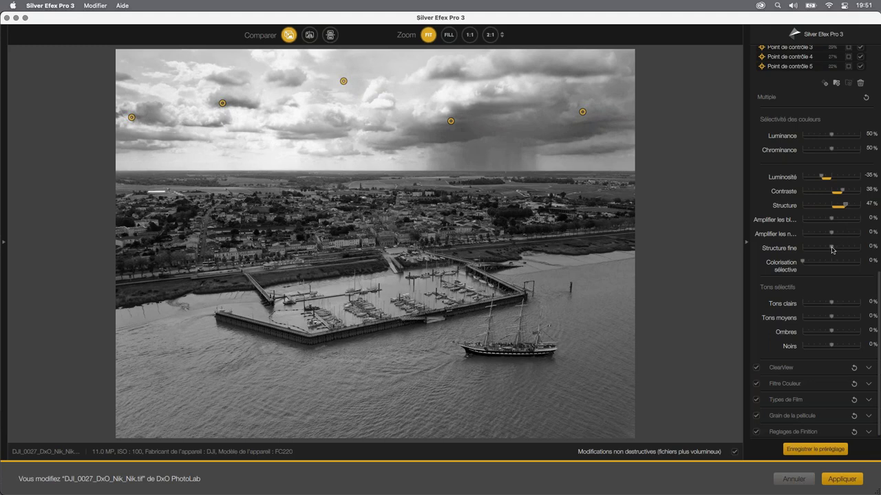
{"action": "mouse_move", "coordinate": [832, 248]}
{"action": "left_mouse_down"}
{"action": "mouse_move", "coordinate": [846, 251]}
{"action": "mouse_move", "coordinate": [836, 252]}
{"action": "left_mouse_up"}
{"action": "left_click_drag", "start_coordinate": [822, 179], "coordinate": [832, 179]}
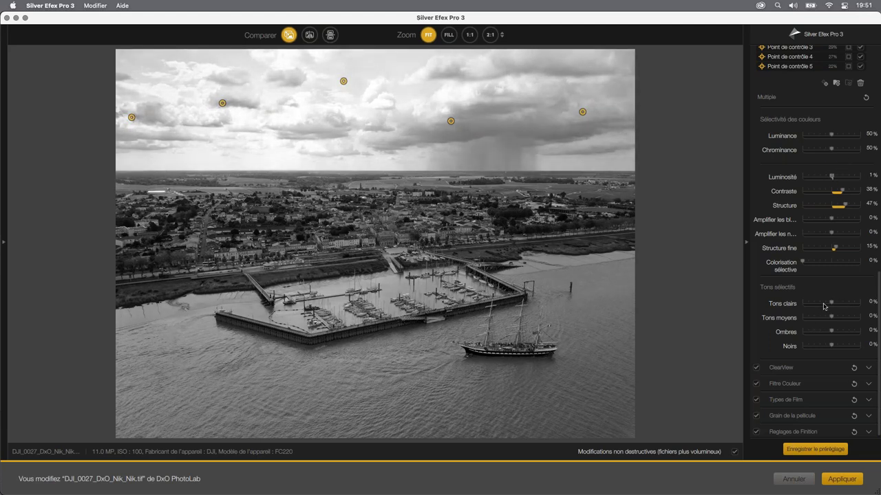
Set Tons clairs -22%, Tons moyens -13%, Ombres -13% and Noirs -19% on the sky points.
{"action": "left_click_drag", "start_coordinate": [831, 304], "coordinate": [811, 304]}
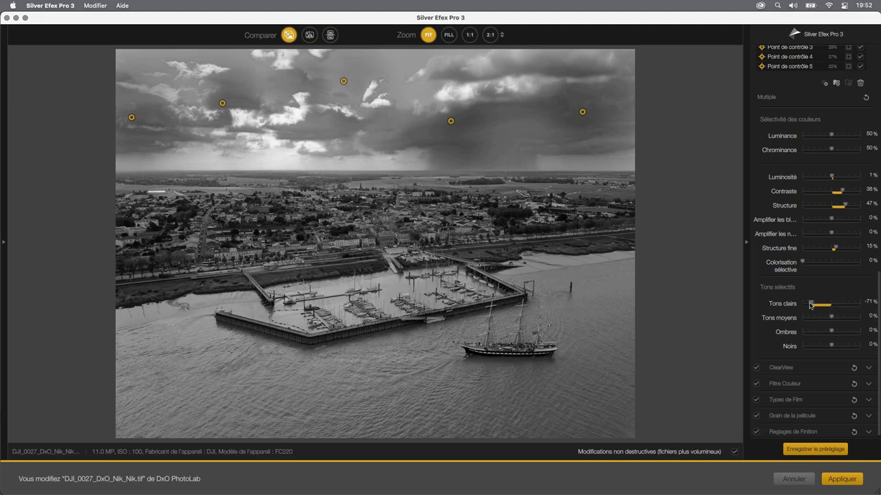
{"action": "mouse_move", "coordinate": [816, 304]}
{"action": "left_mouse_down"}
{"action": "mouse_move", "coordinate": [826, 305]}
{"action": "mouse_move", "coordinate": [827, 320]}
{"action": "left_mouse_up"}
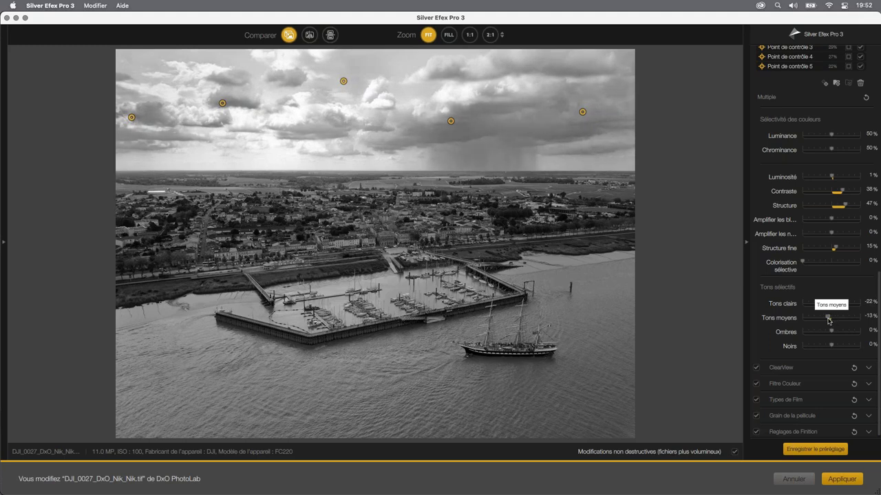
{"action": "left_click_drag", "start_coordinate": [831, 334], "coordinate": [827, 347]}
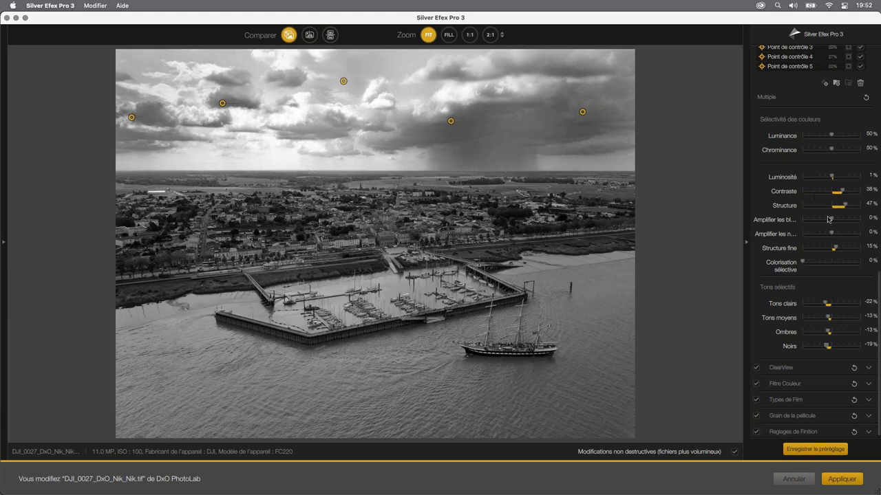
{"action": "scroll", "coordinate": [830, 220], "scroll_direction": "up", "scroll_amount": 5}
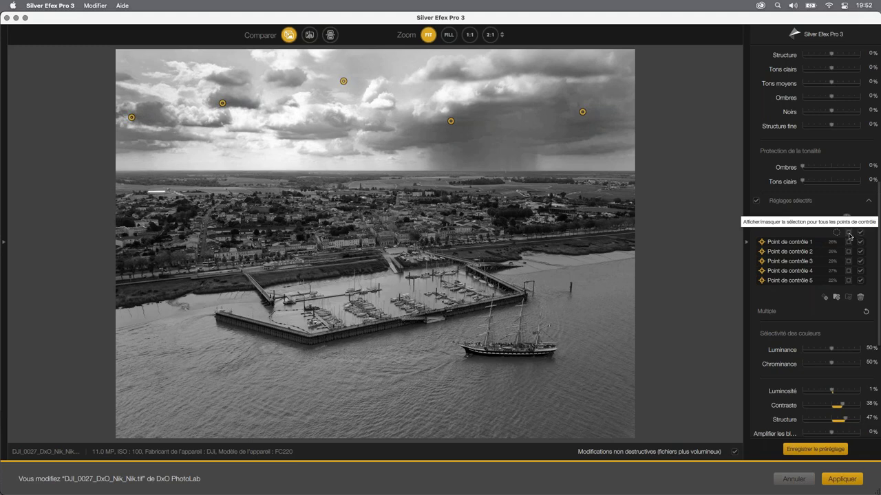
Show the selection mask for all control points over the photo.
{"action": "left_click", "coordinate": [849, 233]}
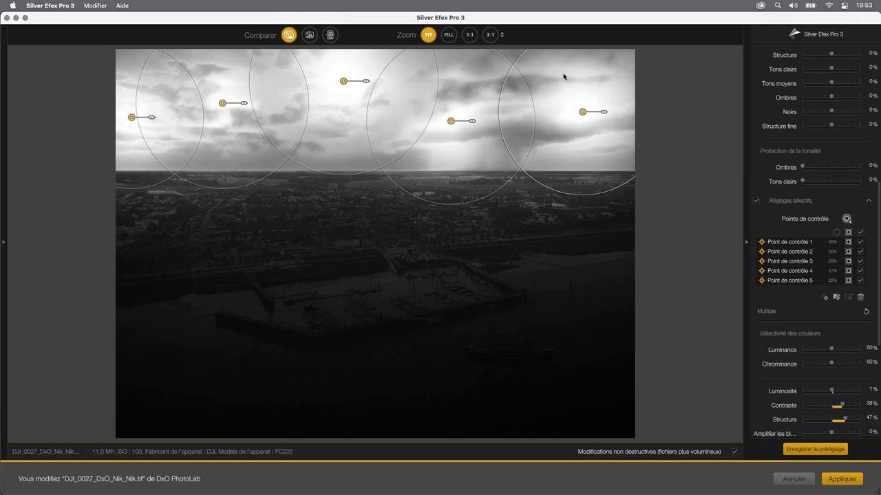
Test Luminance selectivity, keep it at 50%, and drop Chrominance from 73% to 68%.
{"action": "scroll", "coordinate": [789, 315], "scroll_direction": "down", "scroll_amount": 3}
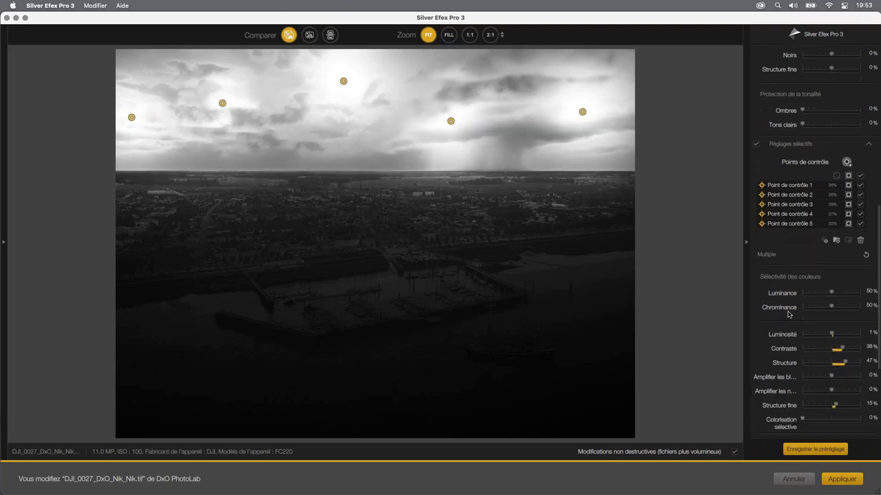
{"action": "scroll", "coordinate": [812, 275], "scroll_direction": "down", "scroll_amount": 2}
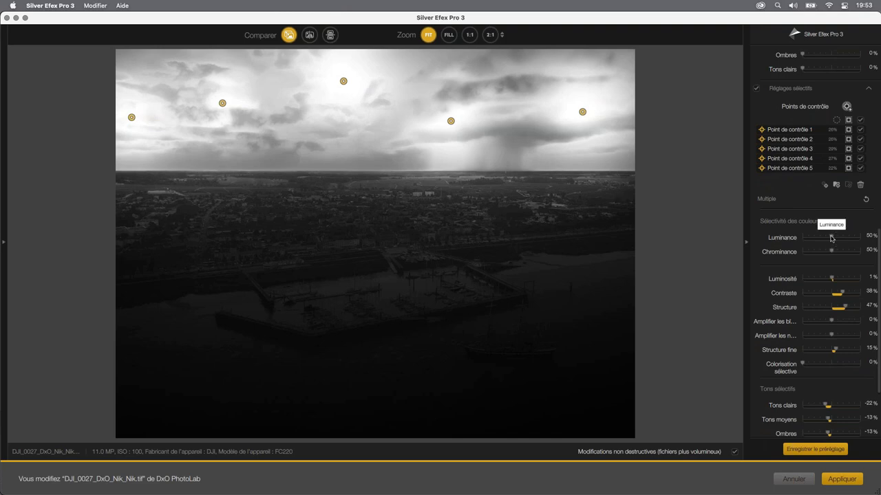
{"action": "left_click_drag", "start_coordinate": [830, 237], "coordinate": [821, 240]}
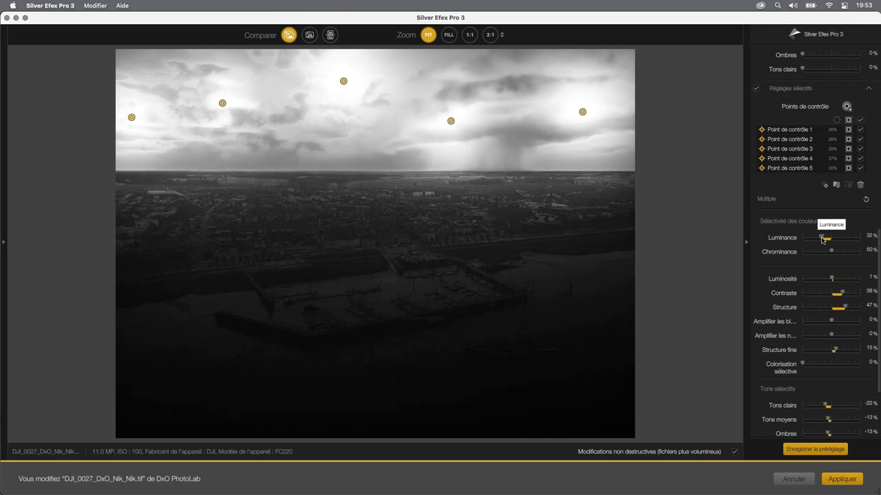
{"action": "left_click_drag", "start_coordinate": [820, 239], "coordinate": [808, 242]}
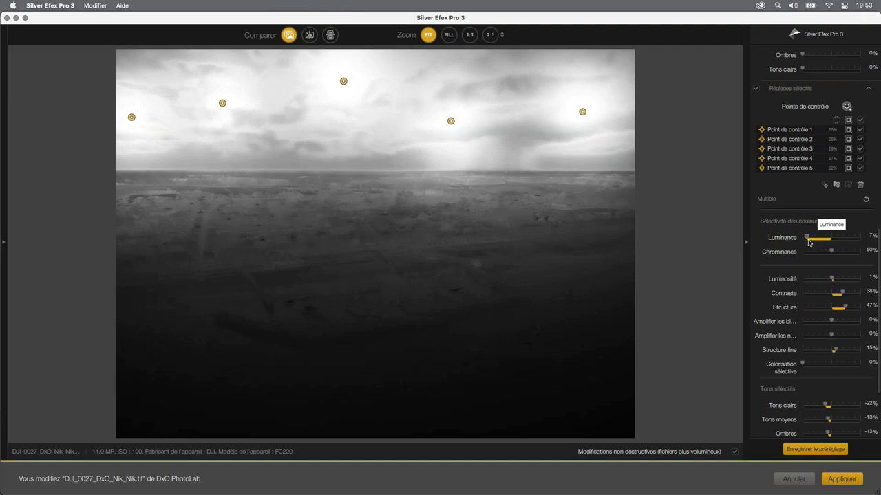
{"action": "left_click_drag", "start_coordinate": [809, 242], "coordinate": [838, 240]}
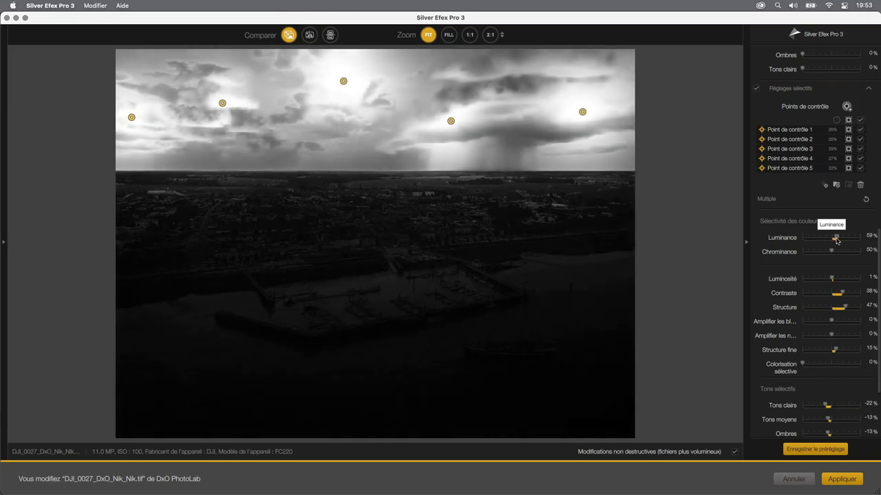
{"action": "left_click_drag", "start_coordinate": [838, 239], "coordinate": [841, 240]}
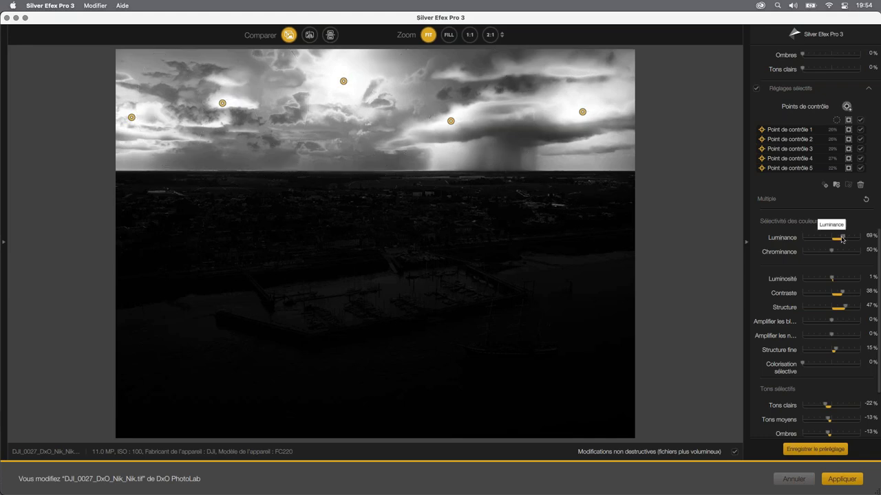
{"action": "left_click_drag", "start_coordinate": [841, 238], "coordinate": [832, 240]}
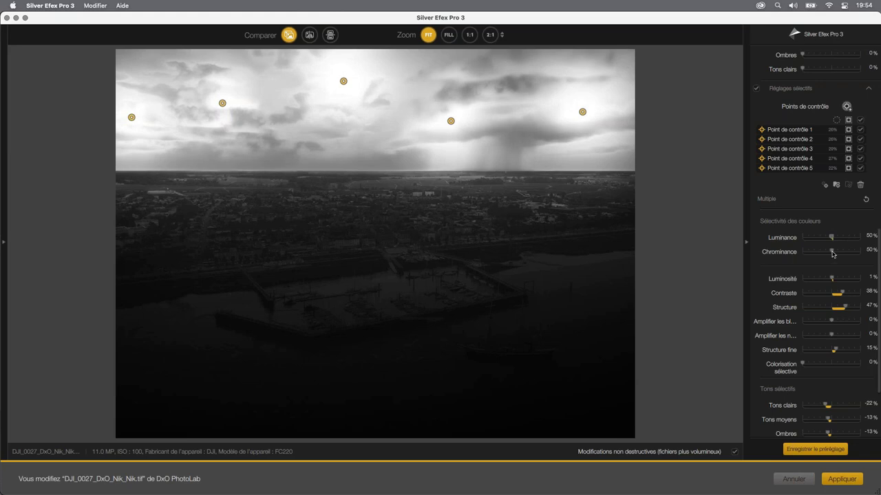
{"action": "left_click_drag", "start_coordinate": [832, 254], "coordinate": [809, 257]}
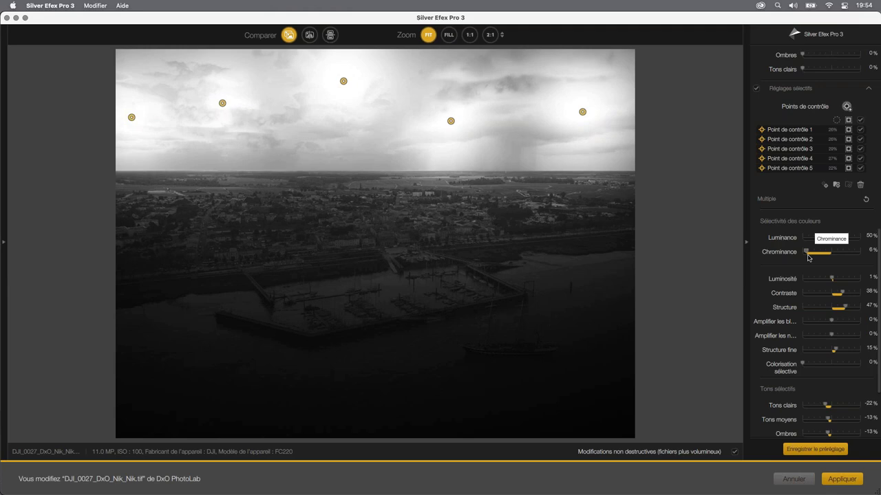
{"action": "left_click_drag", "start_coordinate": [808, 258], "coordinate": [845, 258]}
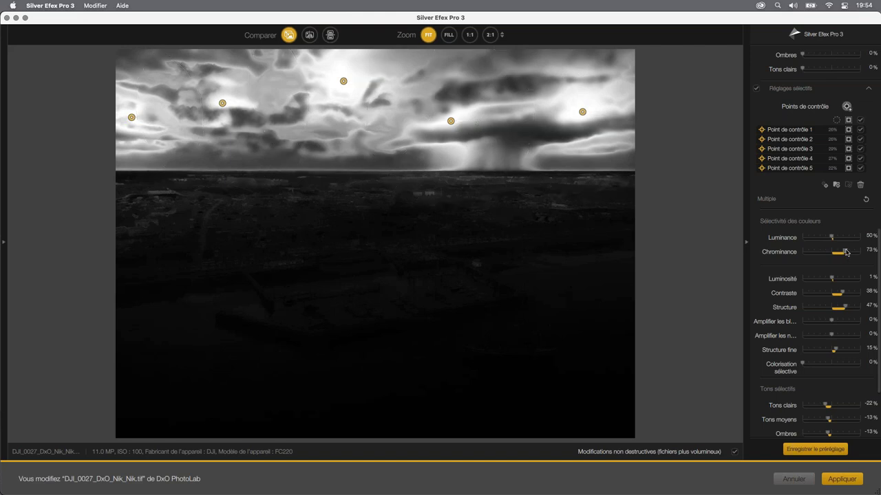
{"action": "left_click_drag", "start_coordinate": [846, 253], "coordinate": [842, 253]}
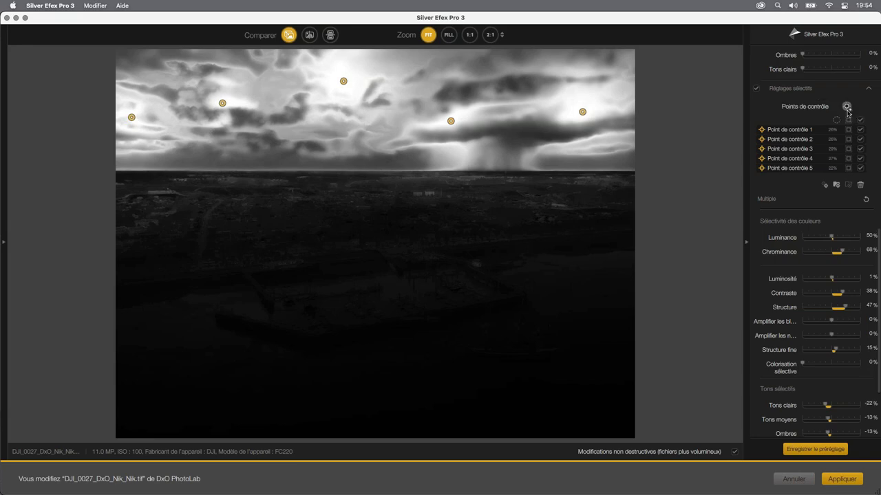
Leave the mask view, deselect the sky points, and begin adding another control point.
{"action": "left_click", "coordinate": [846, 107]}
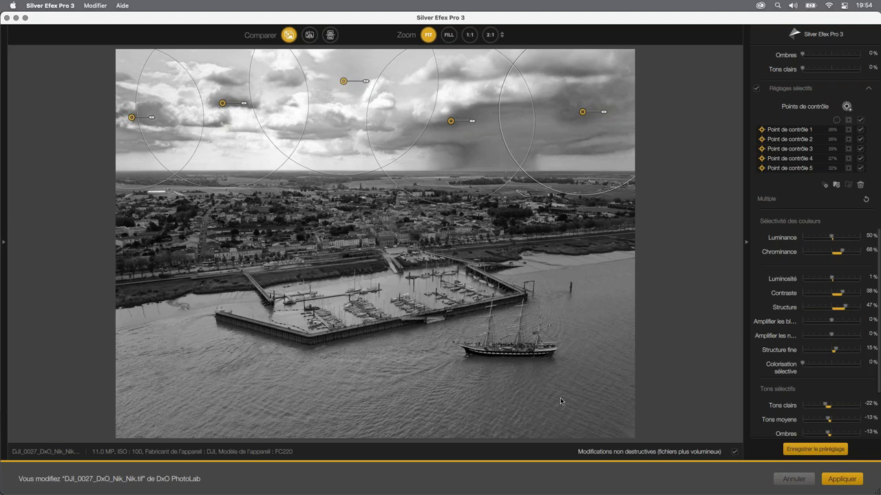
{"action": "left_click", "coordinate": [847, 106]}
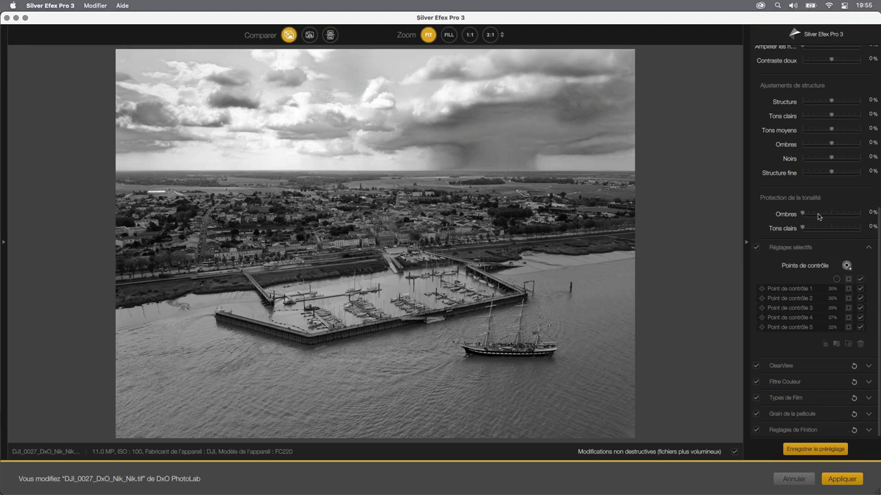
{"action": "left_click", "coordinate": [847, 266]}
Add water control points 6–8 near the harbour, enlarge point 6 to 45%, and select all three.
{"action": "left_click", "coordinate": [175, 390]}
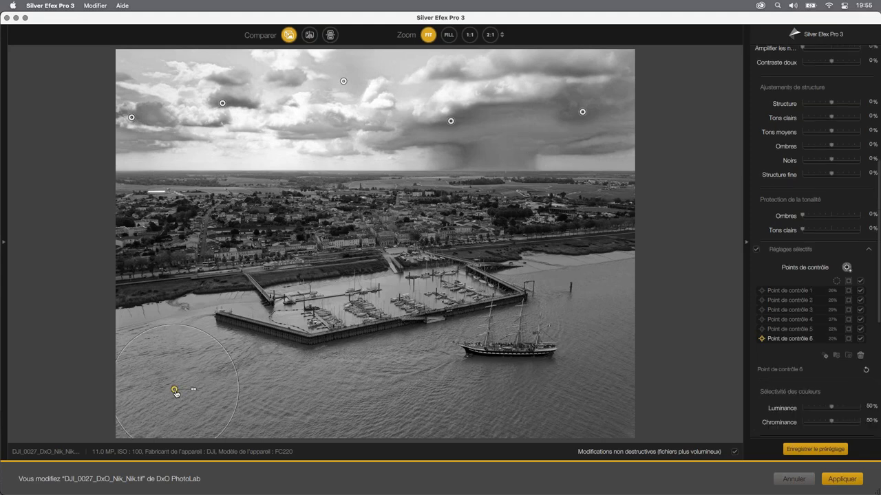
{"action": "mouse_move", "coordinate": [174, 390]}
{"action": "left_mouse_down"}
{"action": "mouse_move", "coordinate": [386, 390]}
{"action": "mouse_move", "coordinate": [584, 342]}
{"action": "mouse_move", "coordinate": [583, 350]}
{"action": "mouse_move", "coordinate": [608, 350]}
{"action": "left_mouse_up"}
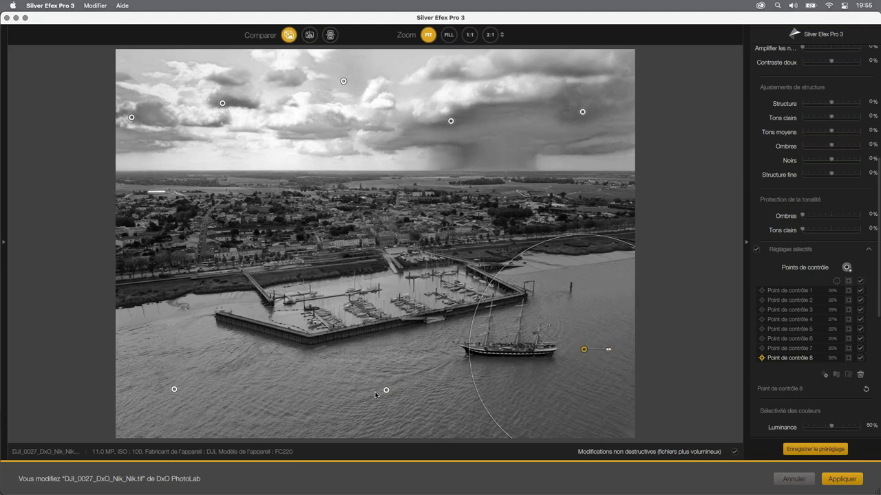
{"action": "mouse_move", "coordinate": [386, 391]}
{"action": "left_click", "coordinate": [386, 390]}
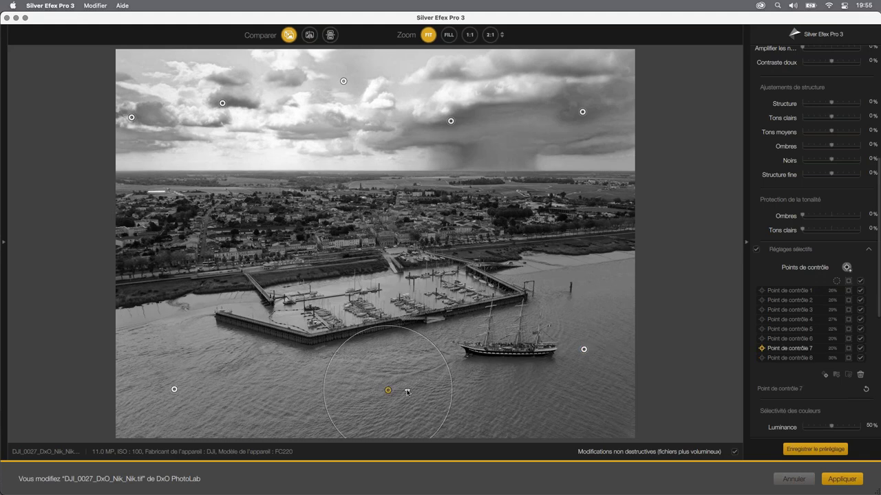
{"action": "left_click", "coordinate": [173, 391]}
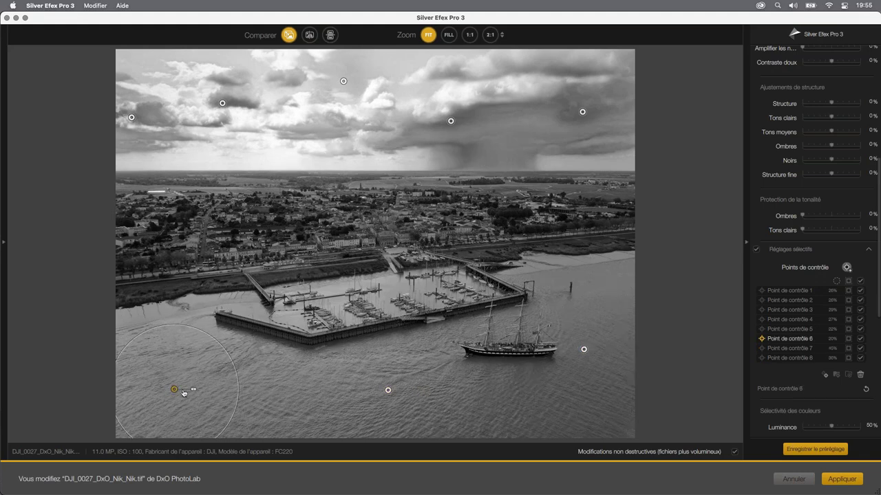
{"action": "left_click_drag", "start_coordinate": [175, 390], "coordinate": [171, 388]}
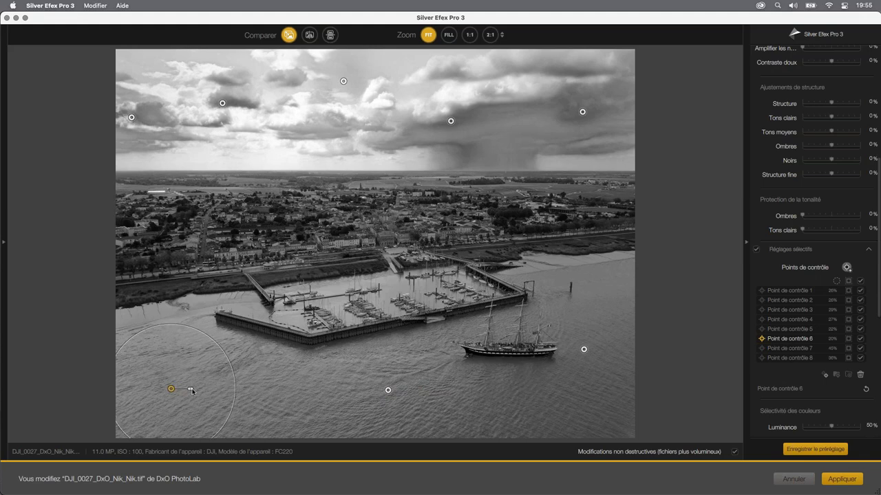
{"action": "left_click", "coordinate": [193, 392]}
{"action": "left_click", "coordinate": [171, 389]}
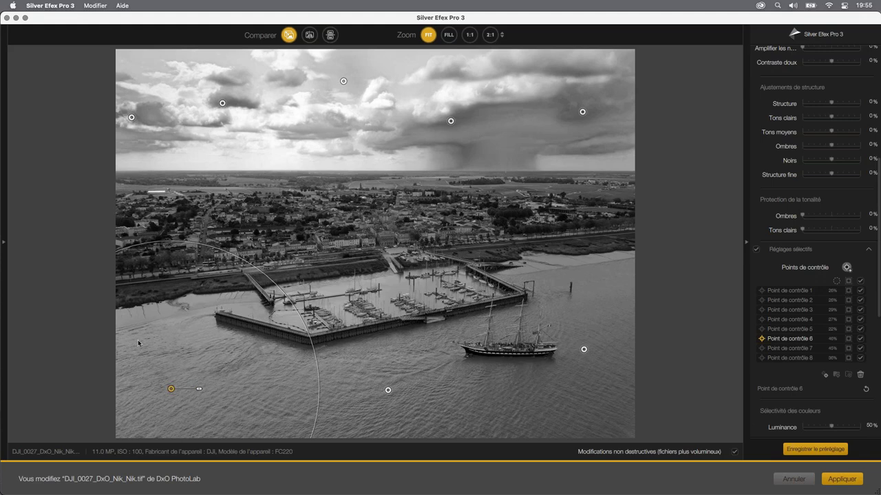
{"action": "mouse_move", "coordinate": [138, 343]}
{"action": "left_mouse_down"}
{"action": "mouse_move", "coordinate": [435, 407]}
{"action": "mouse_move", "coordinate": [614, 420]}
{"action": "mouse_move", "coordinate": [624, 406]}
{"action": "left_mouse_up"}
Give the water points Structure 83%, Structure fine 65%, Luminosité -17% and Contraste 19%.
{"action": "scroll", "coordinate": [810, 264], "scroll_direction": "down", "scroll_amount": 1}
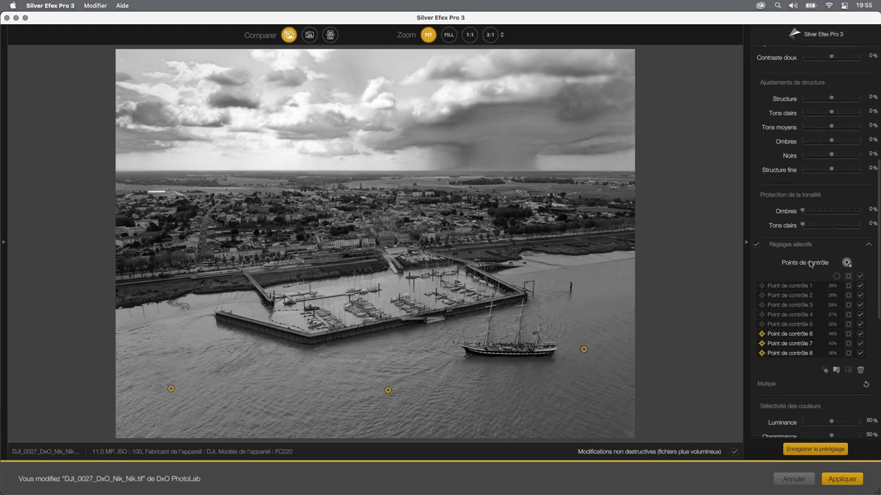
{"action": "scroll", "coordinate": [810, 264], "scroll_direction": "down", "scroll_amount": 2}
{"action": "scroll", "coordinate": [810, 264], "scroll_direction": "down", "scroll_amount": 1}
{"action": "scroll", "coordinate": [809, 264], "scroll_direction": "down", "scroll_amount": 5}
{"action": "scroll", "coordinate": [810, 264], "scroll_direction": "down", "scroll_amount": 2}
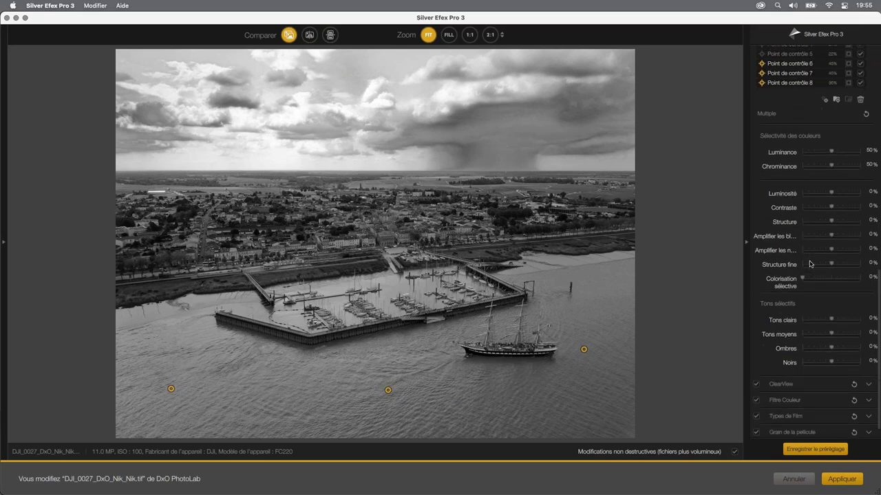
{"action": "scroll", "coordinate": [810, 264], "scroll_direction": "down", "scroll_amount": 2}
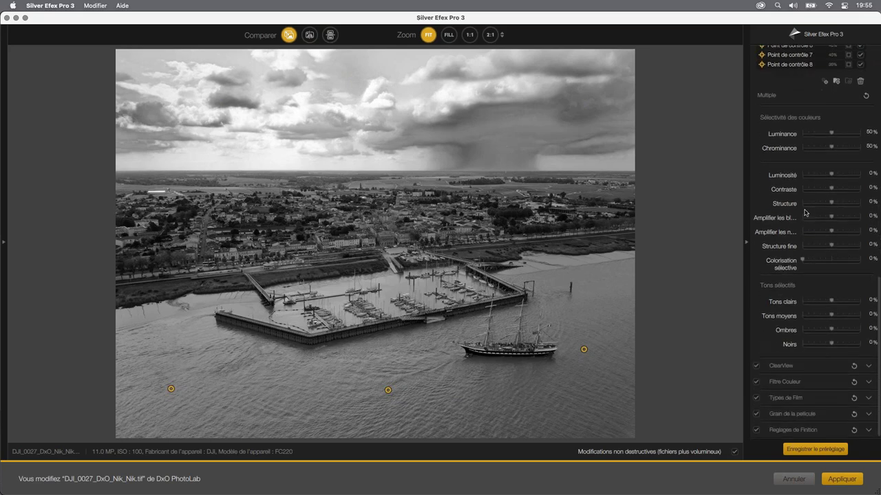
{"action": "left_click_drag", "start_coordinate": [832, 203], "coordinate": [859, 204]}
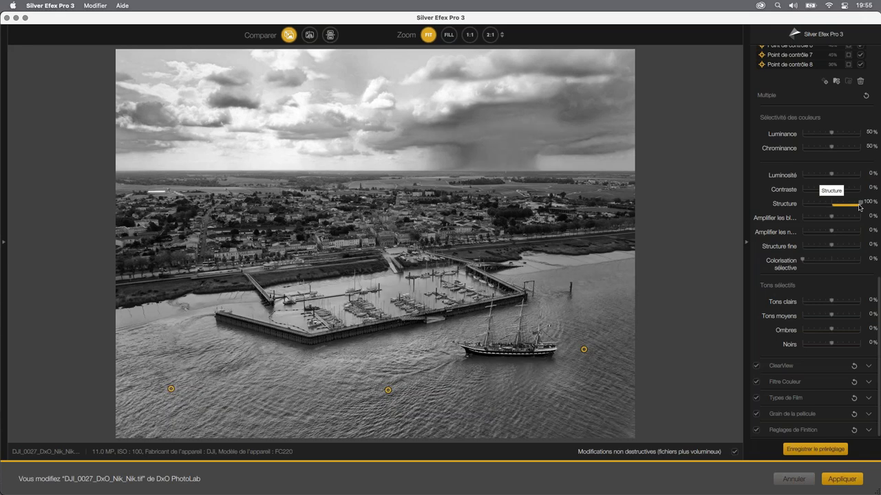
{"action": "left_click_drag", "start_coordinate": [859, 204], "coordinate": [849, 212]}
{"action": "left_click_drag", "start_coordinate": [831, 245], "coordinate": [859, 250]}
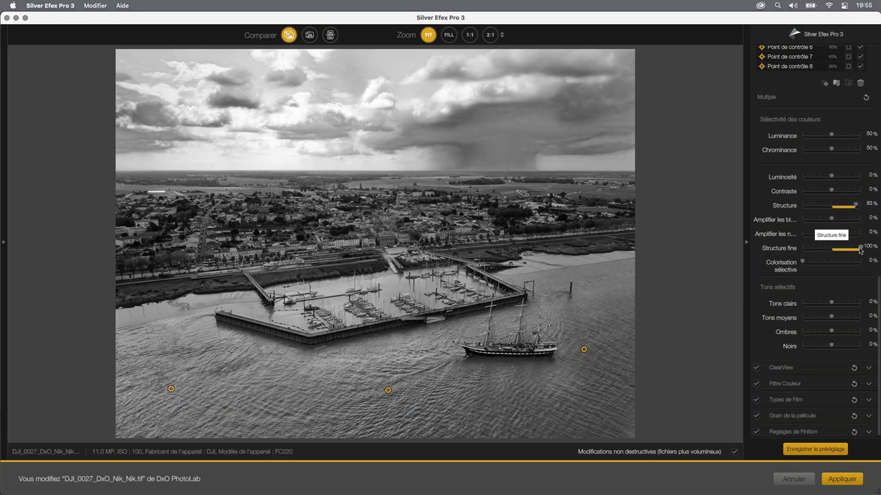
{"action": "left_click_drag", "start_coordinate": [859, 250], "coordinate": [847, 251]}
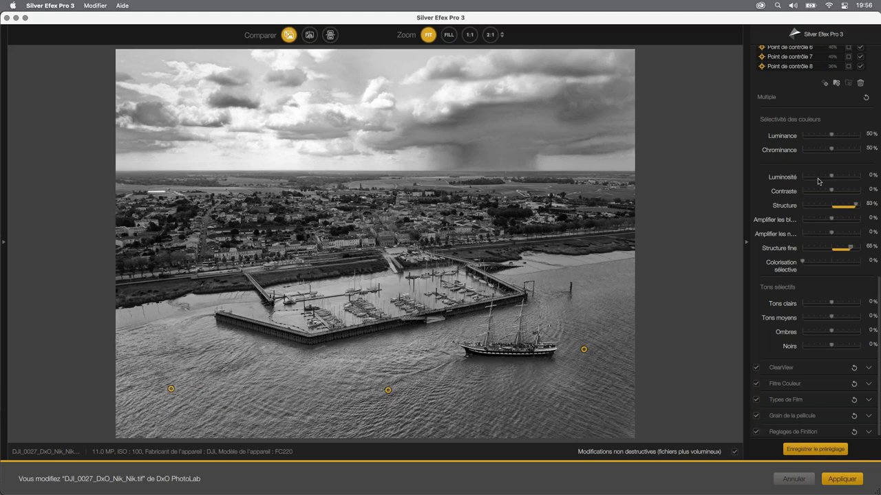
{"action": "left_click_drag", "start_coordinate": [832, 176], "coordinate": [834, 194]}
{"action": "left_click", "coordinate": [832, 192]}
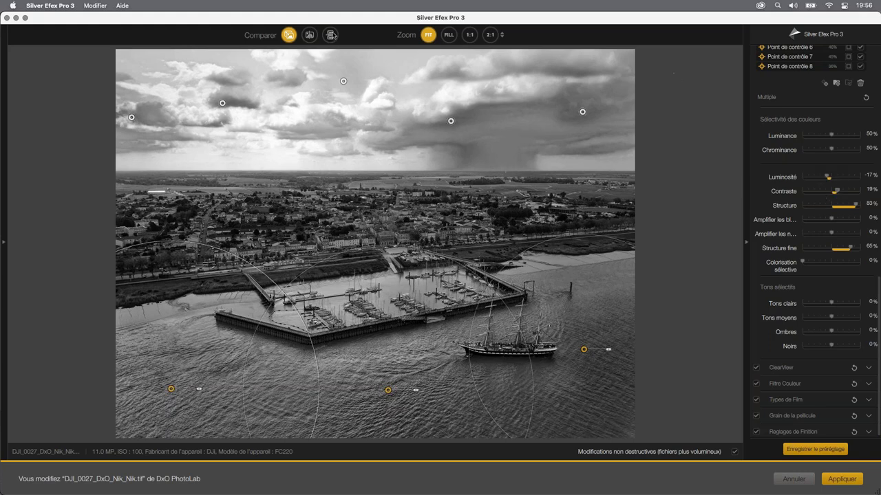
{"action": "left_click", "coordinate": [289, 35]}
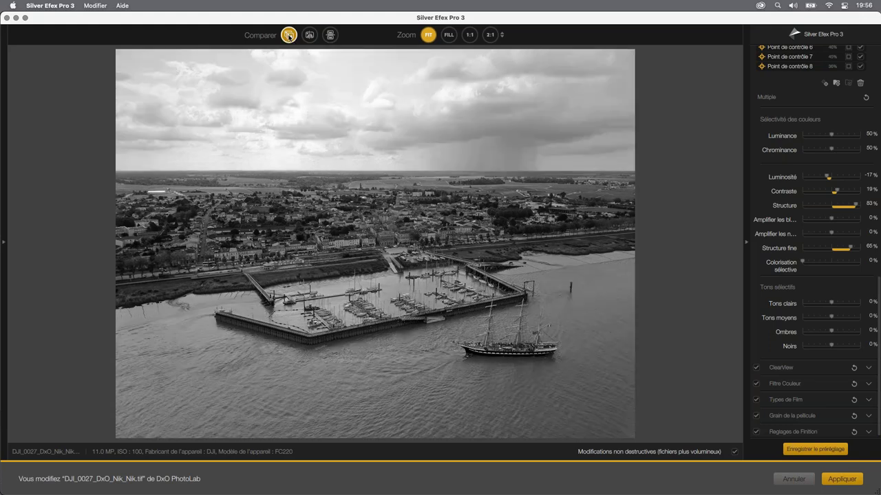
{"action": "left_click", "coordinate": [289, 36]}
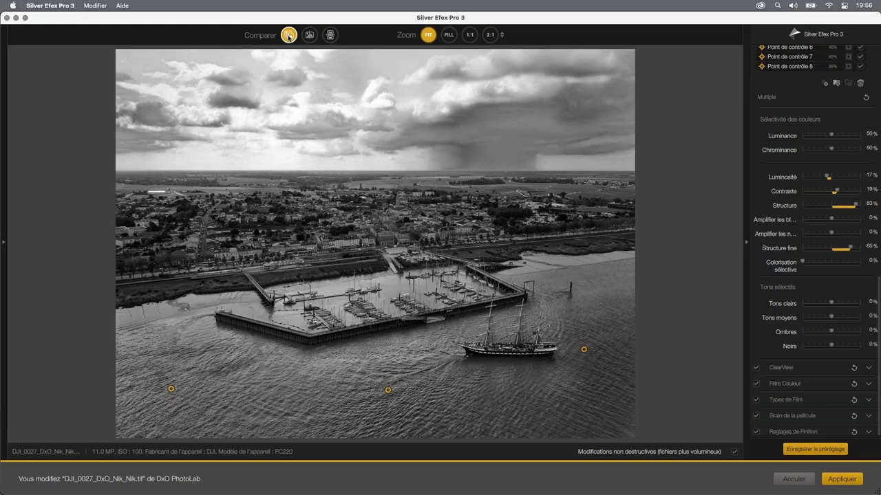
Set the film grain to IlfordDelta400 at 100% intensity with grain size 3.0.
{"action": "scroll", "coordinate": [805, 389], "scroll_direction": "down", "scroll_amount": 1}
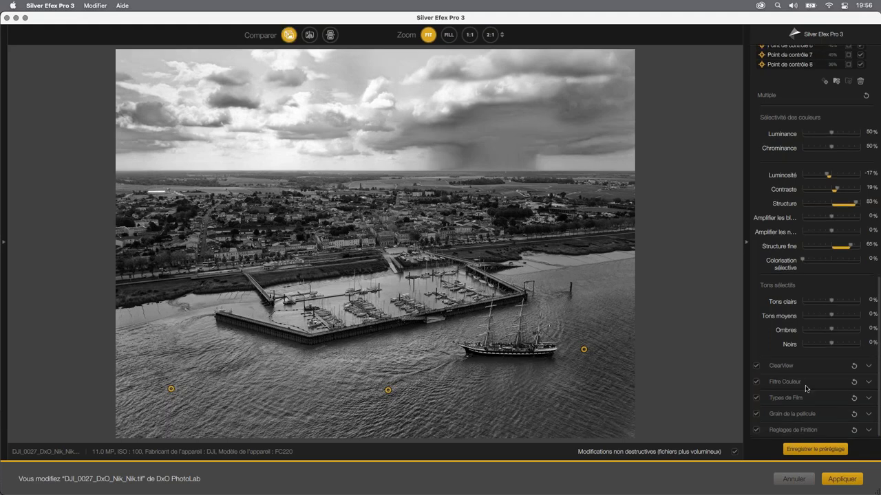
{"action": "left_click", "coordinate": [869, 416]}
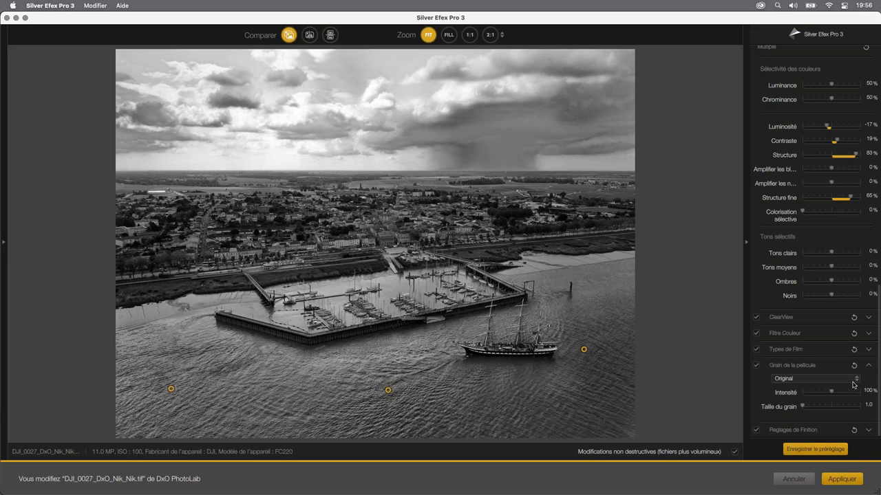
{"action": "left_click", "coordinate": [857, 380]}
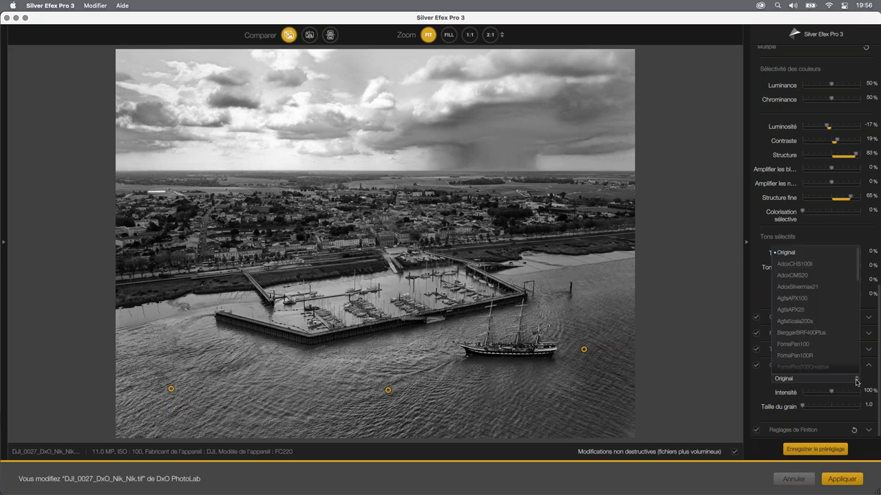
{"action": "left_click", "coordinate": [849, 277]}
{"action": "key", "text": "Up"}
{"action": "key", "text": "Up"}
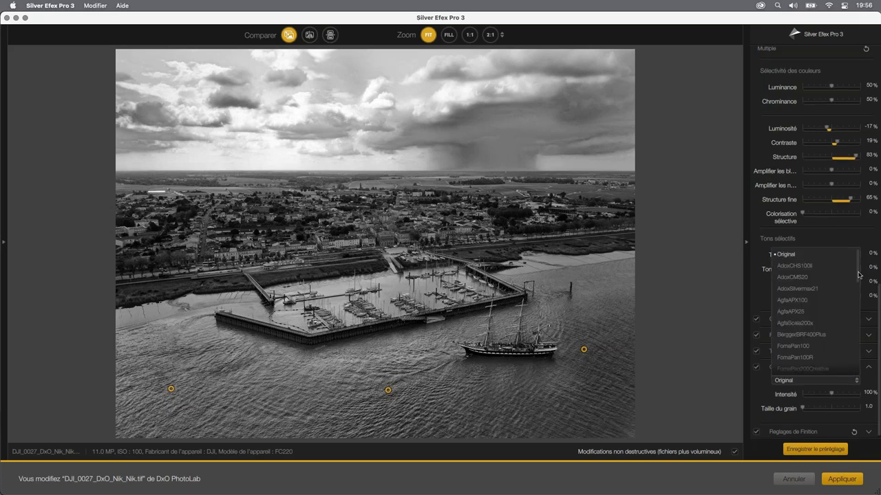
{"action": "scroll", "coordinate": [858, 275], "scroll_direction": "down", "scroll_amount": 5}
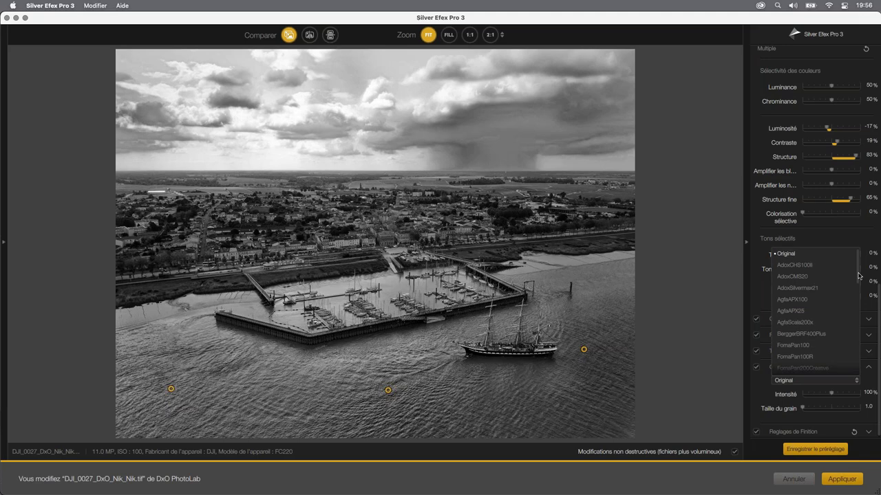
{"action": "left_click_drag", "start_coordinate": [858, 304], "coordinate": [859, 321]}
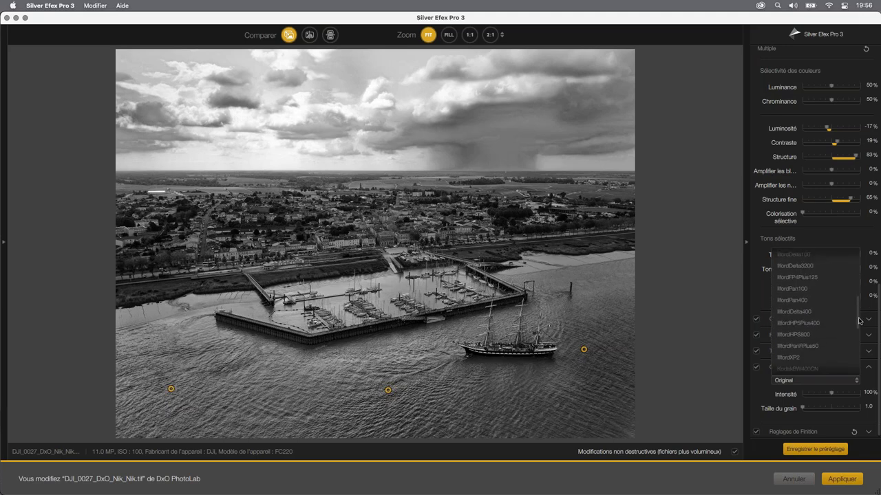
{"action": "left_click", "coordinate": [798, 313]}
{"action": "left_click", "coordinate": [805, 313]}
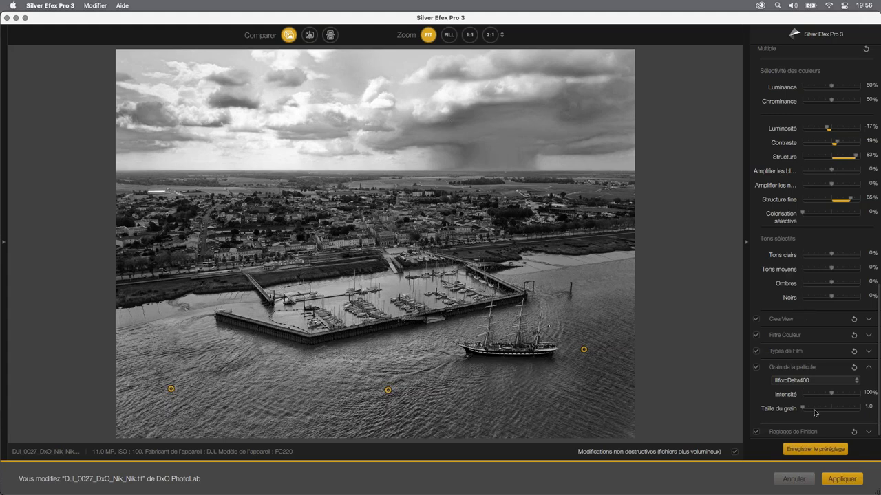
{"action": "left_click_drag", "start_coordinate": [802, 408], "coordinate": [818, 409]}
Viewing the sky at 1:1, set the IlfordDelta400 grain to 84% intensity and size 6.9.
{"action": "left_click", "coordinate": [468, 36]}
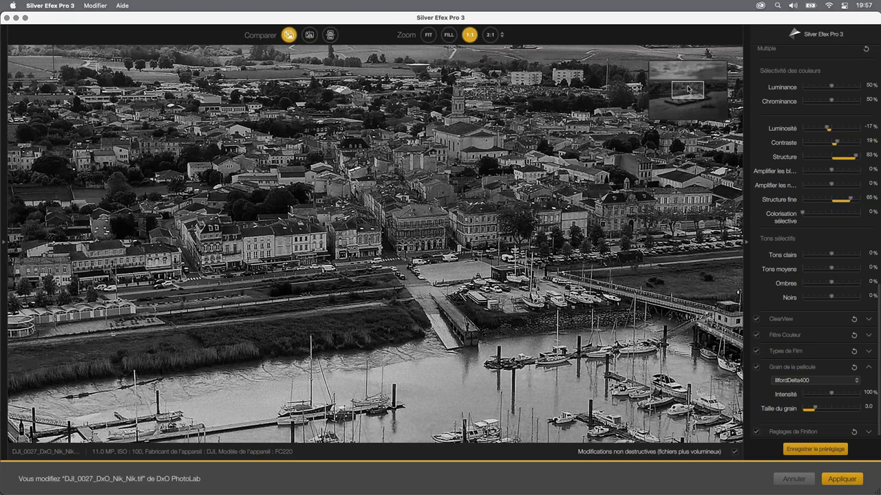
{"action": "left_click_drag", "start_coordinate": [687, 88], "coordinate": [693, 71]}
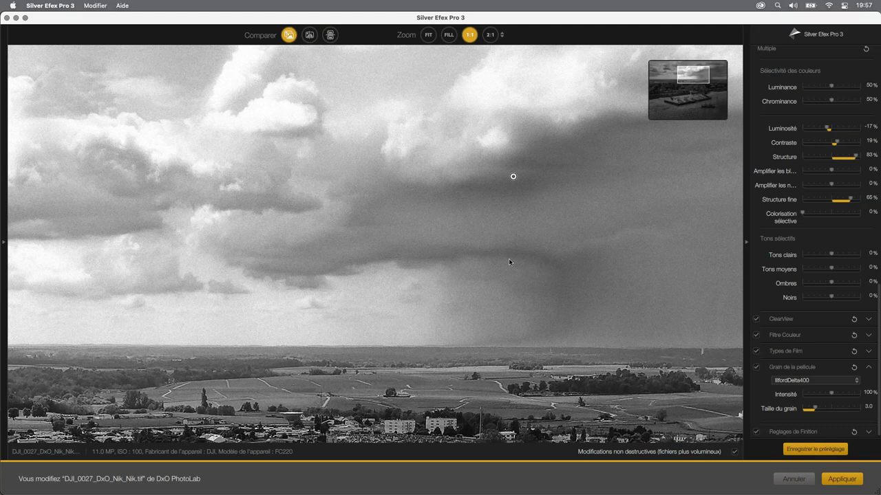
{"action": "left_click_drag", "start_coordinate": [814, 409], "coordinate": [838, 409]}
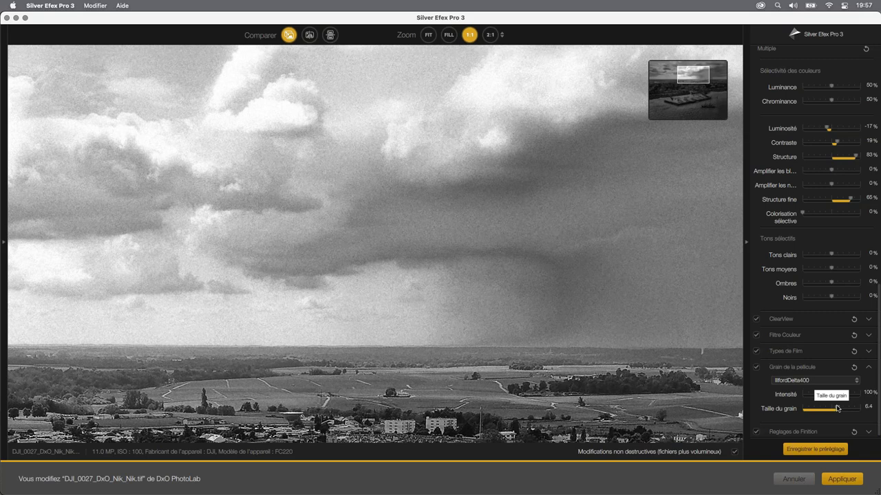
{"action": "left_click_drag", "start_coordinate": [835, 395], "coordinate": [818, 397]}
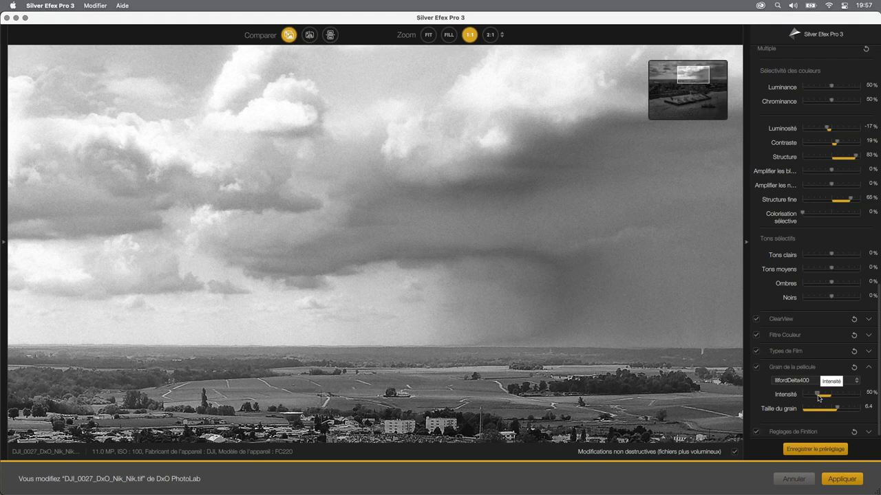
{"action": "left_click_drag", "start_coordinate": [818, 397], "coordinate": [849, 397]}
{"action": "left_click_drag", "start_coordinate": [850, 398], "coordinate": [828, 396]}
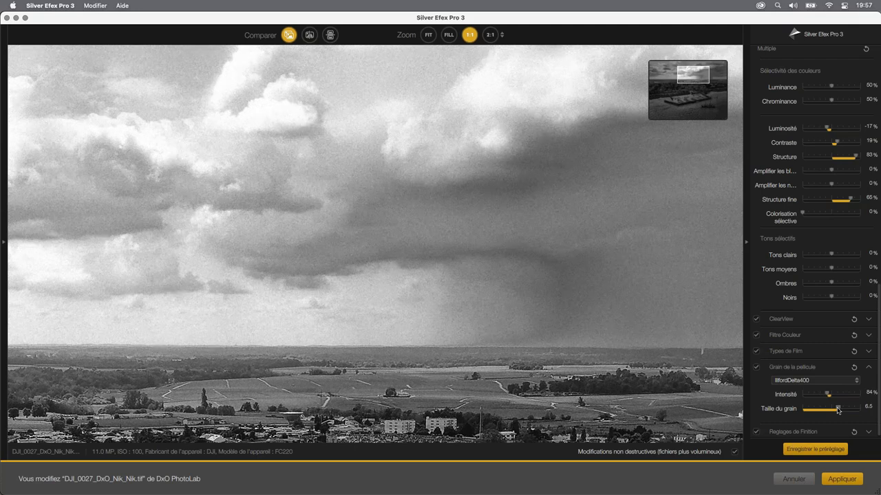
{"action": "left_click_drag", "start_coordinate": [838, 411], "coordinate": [841, 409]}
Add a white border with rough film edges from the finishing adjustments and return to PhotoLab.
{"action": "left_click", "coordinate": [428, 34]}
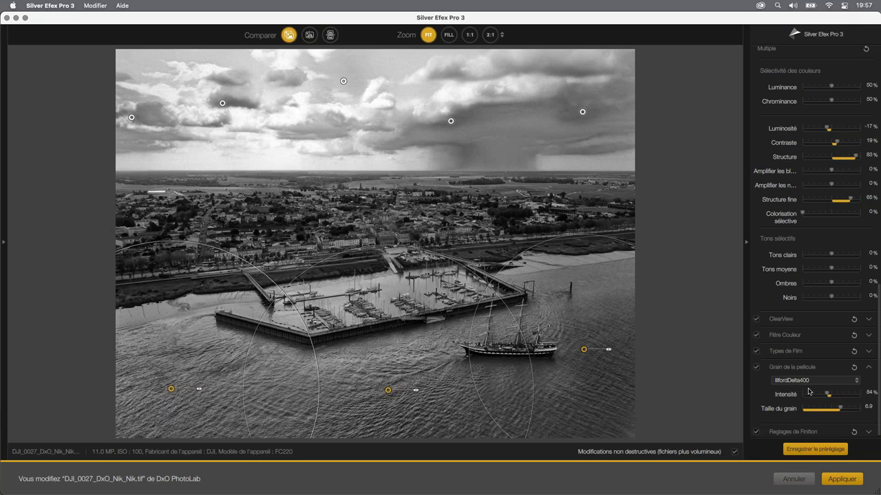
{"action": "left_click", "coordinate": [793, 432]}
{"action": "scroll", "coordinate": [818, 371], "scroll_direction": "down", "scroll_amount": 5}
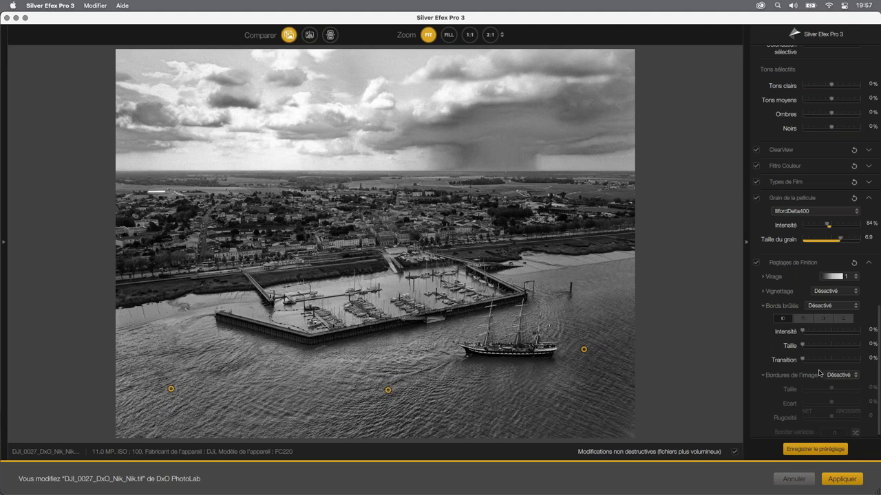
{"action": "scroll", "coordinate": [831, 390], "scroll_direction": "down", "scroll_amount": 1}
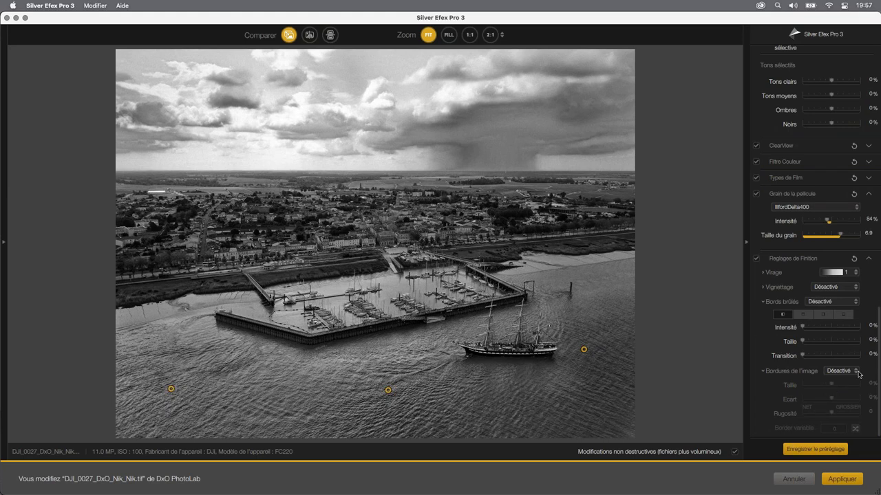
{"action": "left_click", "coordinate": [856, 372]}
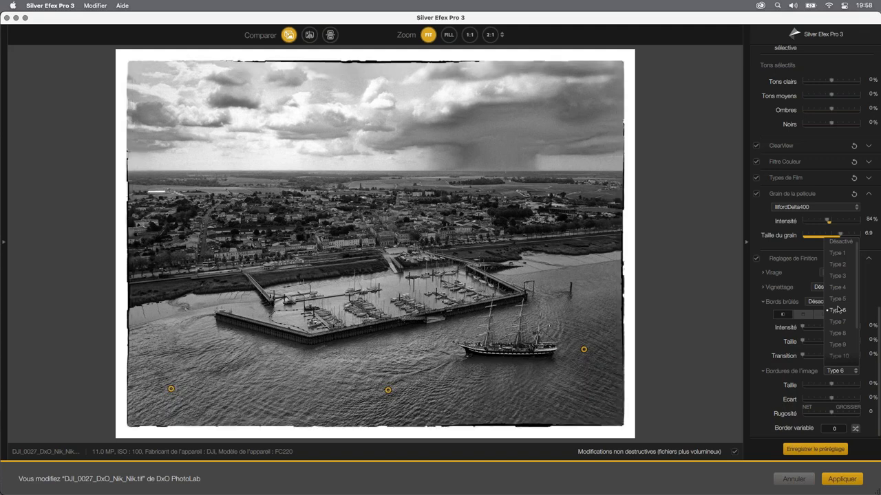
{"action": "left_click", "coordinate": [837, 298]}
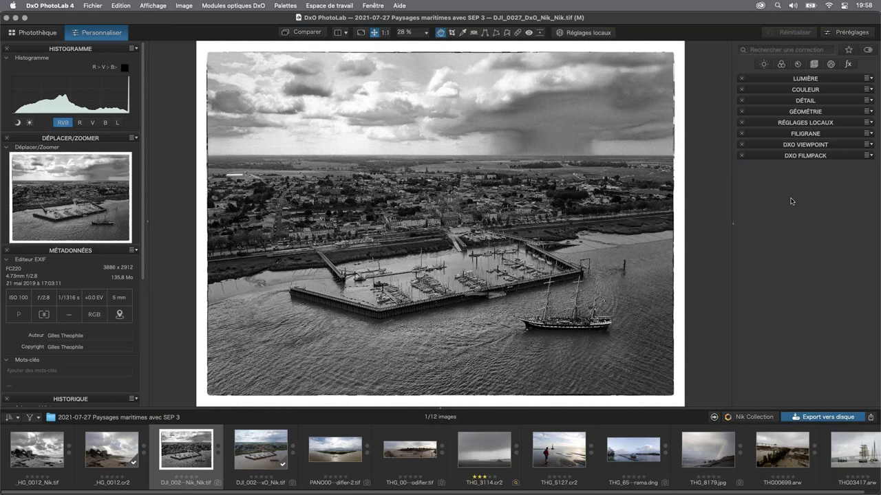
Open the raw file THG_3114.cr2, the foggy ferry seascape, from the filmstrip.
{"action": "left_click", "coordinate": [493, 449]}
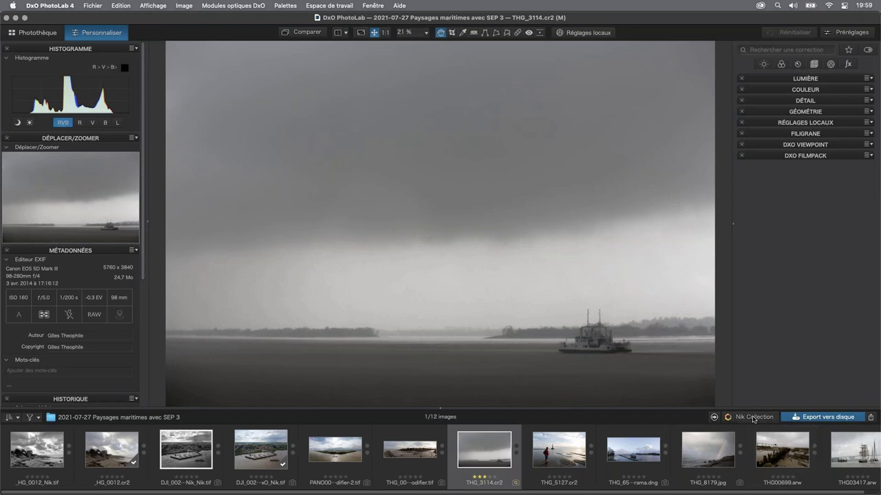
Send THG_3114 to Silver Efex Pro 3 via Nik Collection, proceeding past the optical module warning.
{"action": "left_click", "coordinate": [753, 417]}
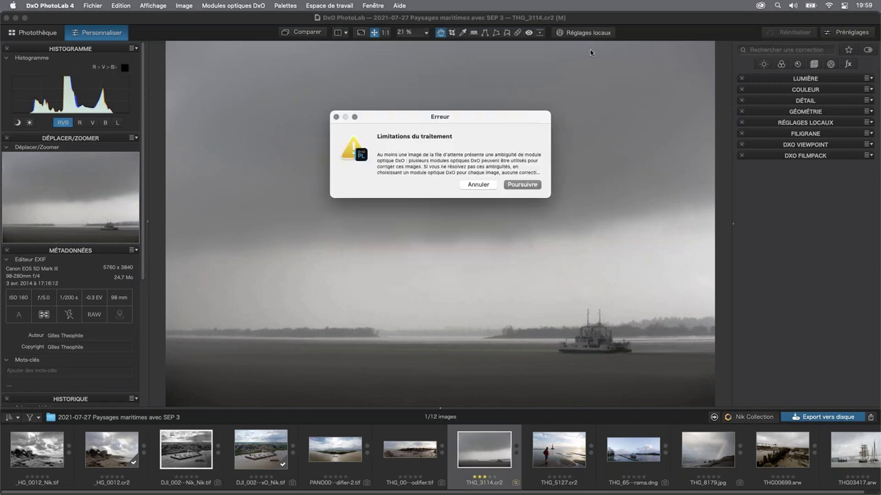
{"action": "left_click", "coordinate": [527, 187]}
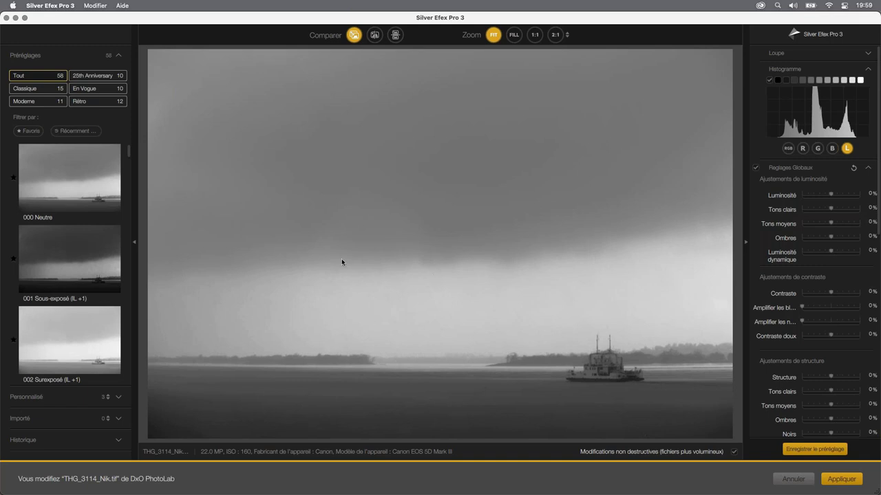
Set film grain intensity to 0% and return ClearView to 0% after testing it.
{"action": "scroll", "coordinate": [819, 309], "scroll_direction": "down", "scroll_amount": 10}
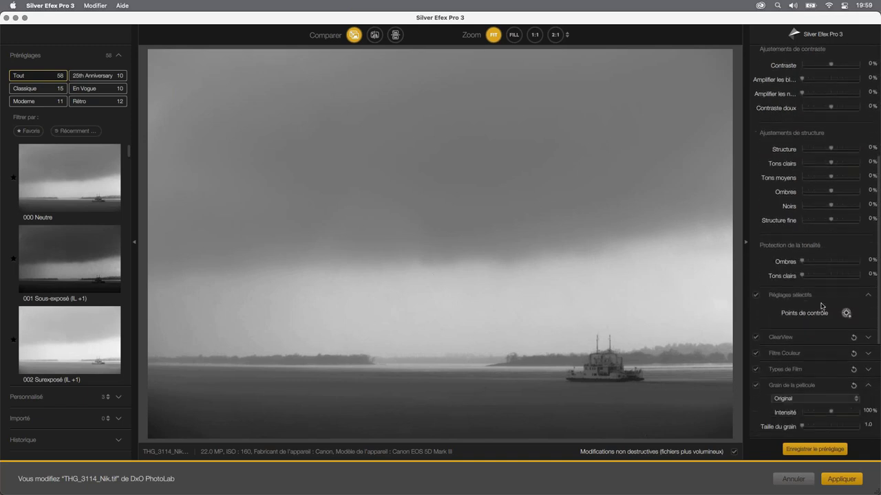
{"action": "scroll", "coordinate": [818, 305], "scroll_direction": "down", "scroll_amount": 3}
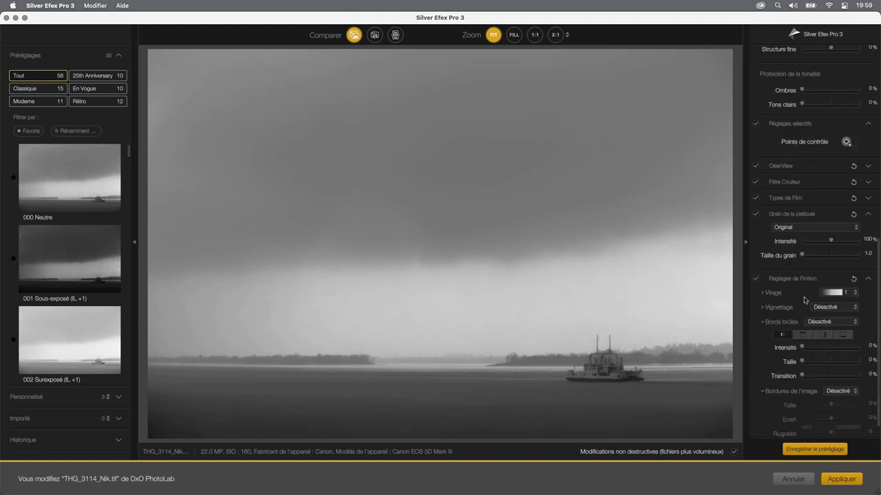
{"action": "scroll", "coordinate": [805, 299], "scroll_direction": "up", "scroll_amount": 3}
{"action": "scroll", "coordinate": [812, 292], "scroll_direction": "up", "scroll_amount": 3}
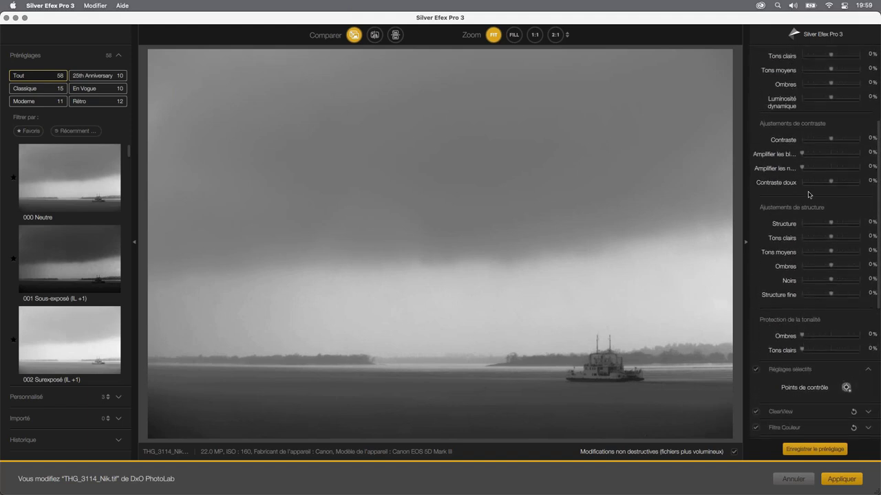
{"action": "scroll", "coordinate": [814, 284], "scroll_direction": "up", "scroll_amount": 5}
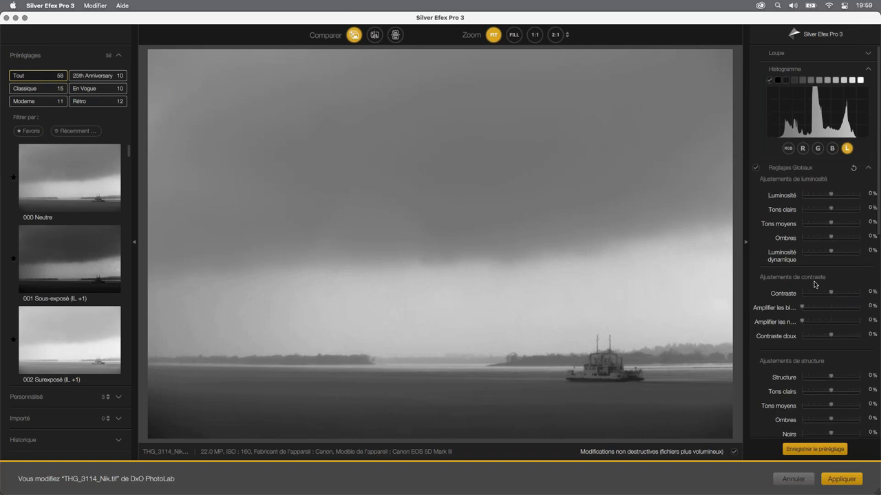
{"action": "scroll", "coordinate": [813, 284], "scroll_direction": "down", "scroll_amount": 3}
{"action": "scroll", "coordinate": [814, 285], "scroll_direction": "down", "scroll_amount": 3}
{"action": "scroll", "coordinate": [812, 283], "scroll_direction": "down", "scroll_amount": 3}
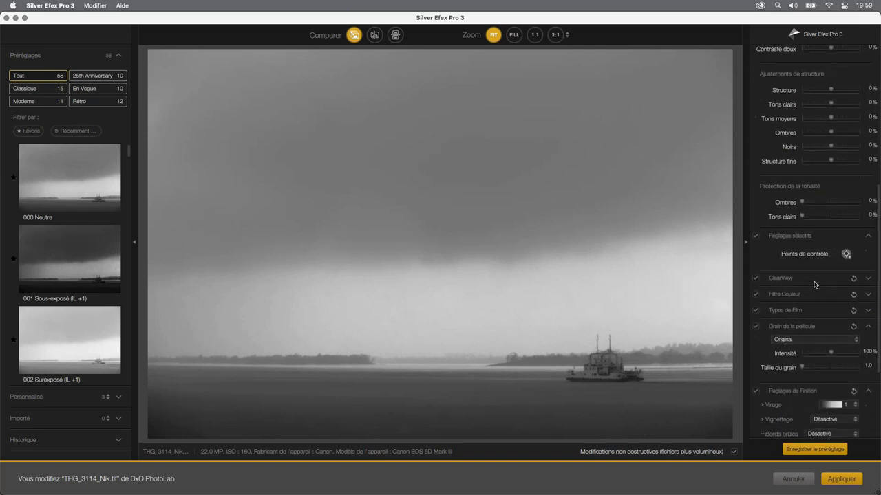
{"action": "scroll", "coordinate": [812, 282], "scroll_direction": "down", "scroll_amount": 1}
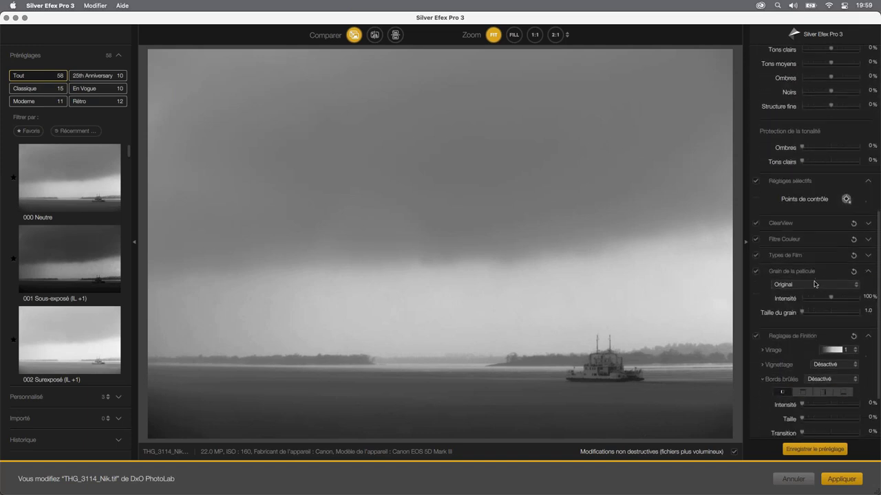
{"action": "left_click", "coordinate": [868, 223]}
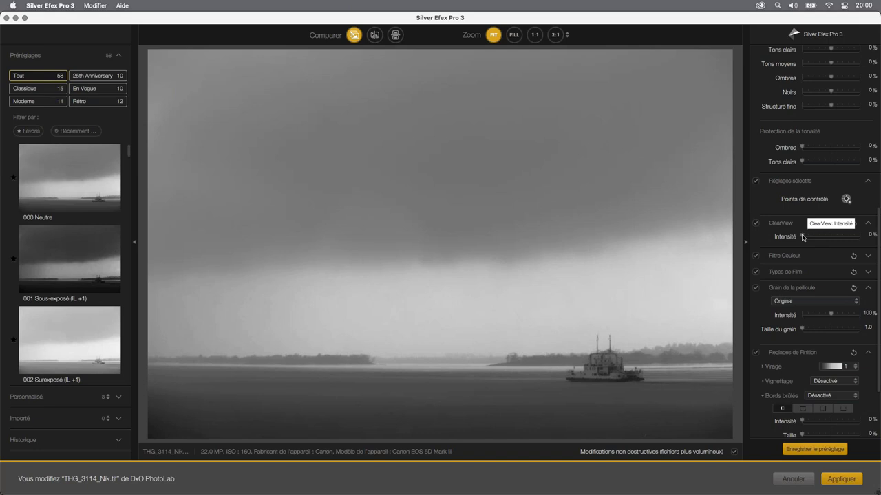
{"action": "left_click_drag", "start_coordinate": [803, 237], "coordinate": [854, 238]}
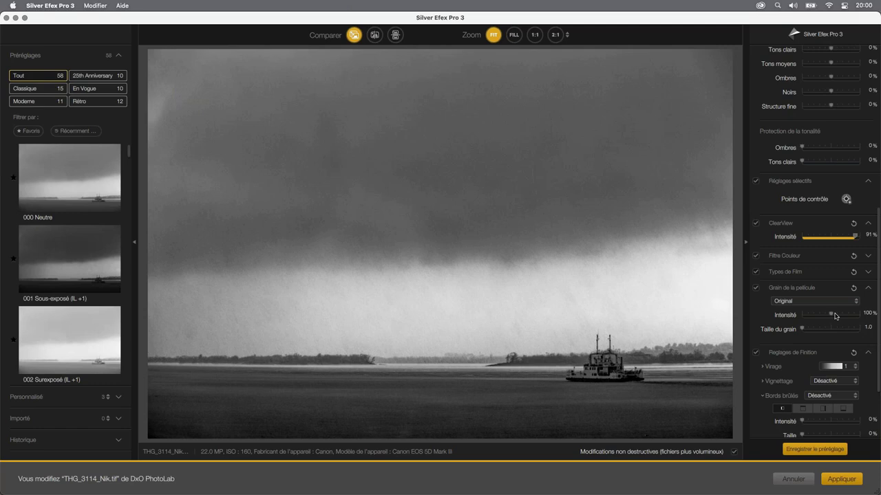
{"action": "left_click_drag", "start_coordinate": [832, 316], "coordinate": [784, 317]}
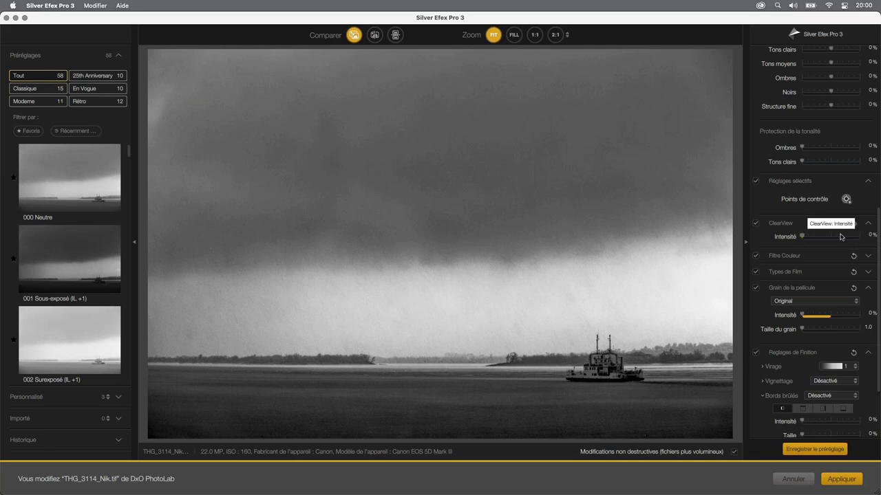
{"action": "left_click_drag", "start_coordinate": [855, 237], "coordinate": [769, 201]}
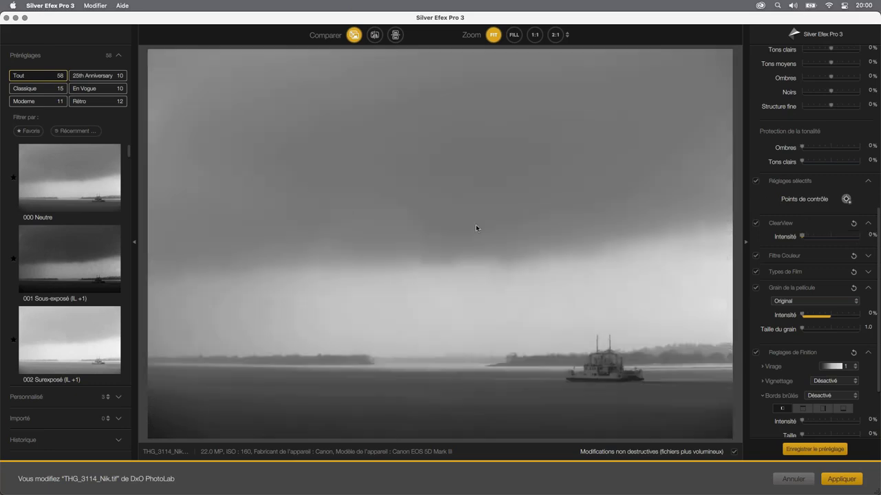
Place sky control point 1 in the upper-left clouds and point 2 in the central sky.
{"action": "left_click", "coordinate": [846, 199]}
{"action": "left_click", "coordinate": [223, 149]}
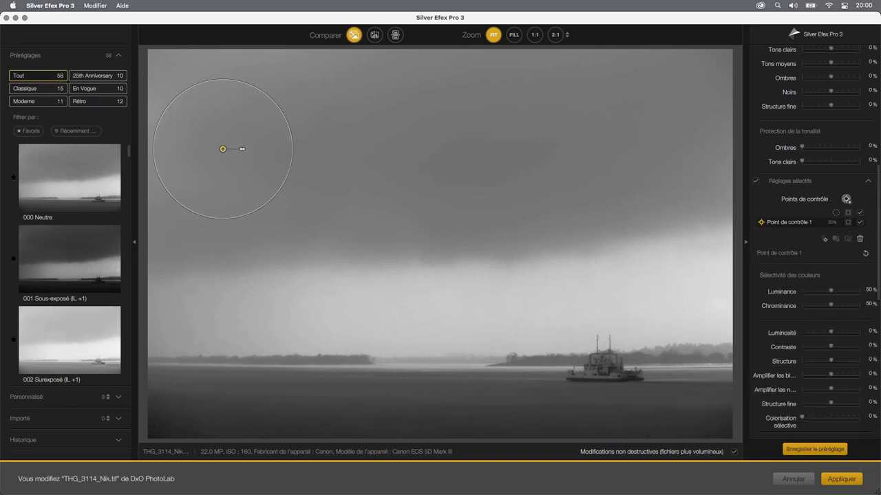
{"action": "left_click_drag", "start_coordinate": [243, 150], "coordinate": [249, 149]}
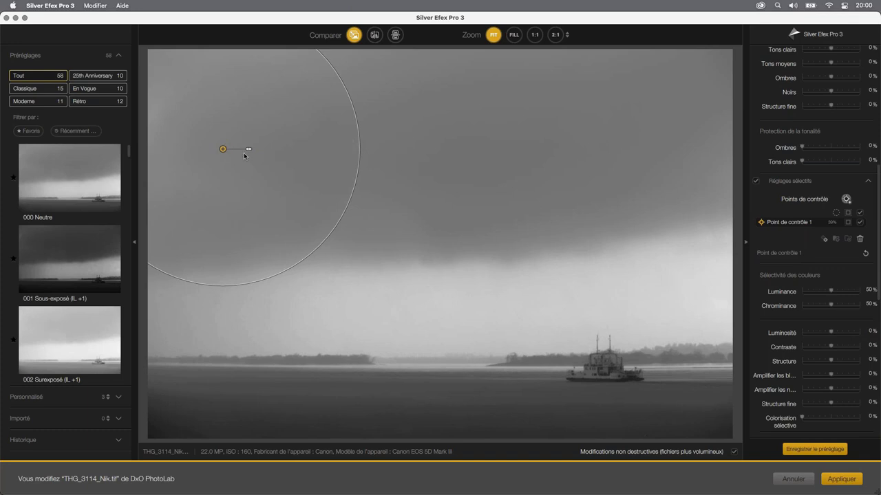
{"action": "left_click_drag", "start_coordinate": [223, 148], "coordinate": [685, 149], "text": "alt"}
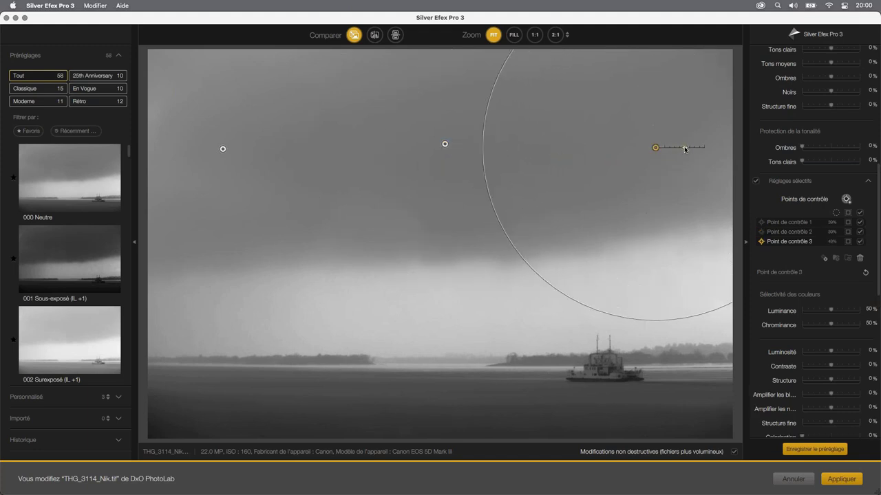
Enlarge control points 2 and 1 over the clouds, then select all three sky points.
{"action": "left_click", "coordinate": [445, 145]}
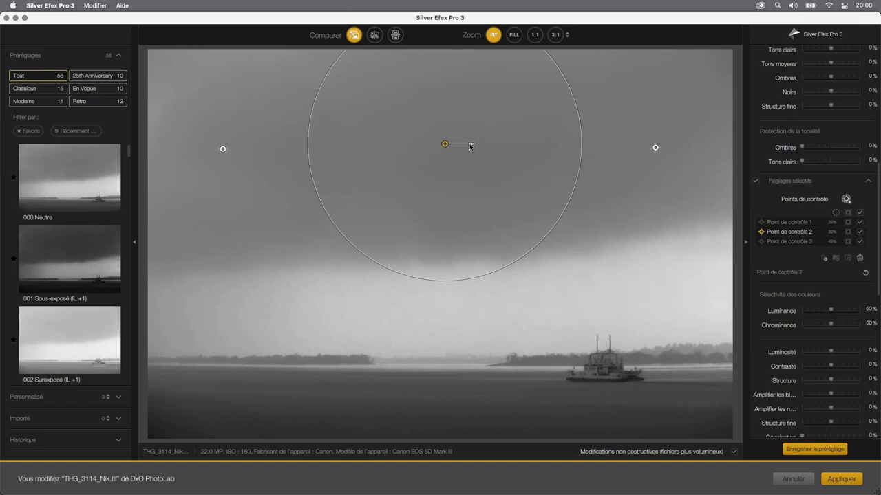
{"action": "left_click_drag", "start_coordinate": [477, 145], "coordinate": [475, 150]}
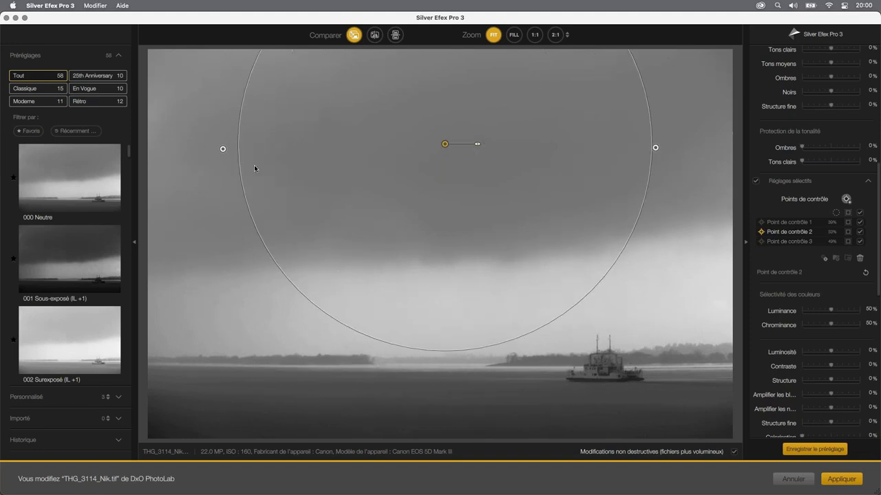
{"action": "left_click", "coordinate": [222, 150]}
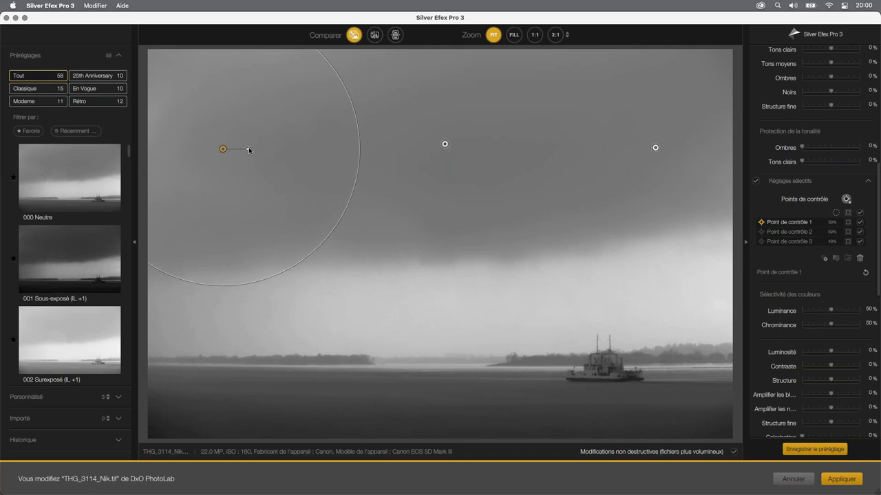
{"action": "left_click", "coordinate": [242, 152]}
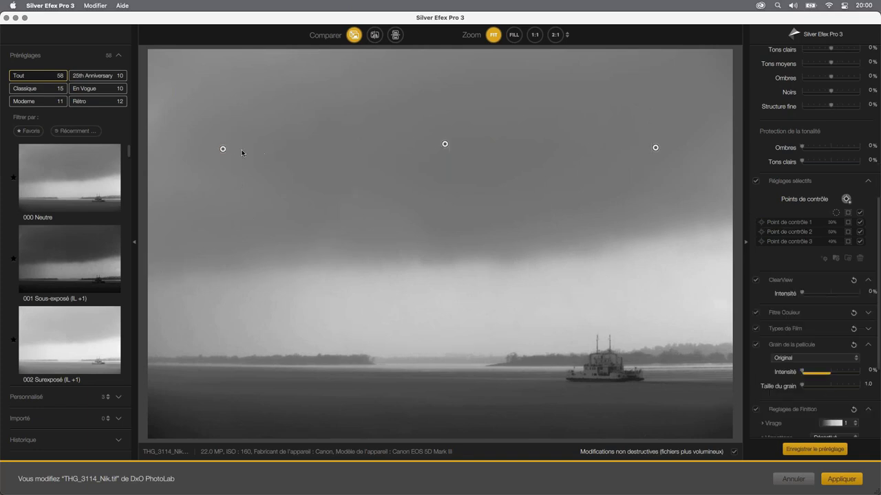
{"action": "left_click", "coordinate": [225, 149]}
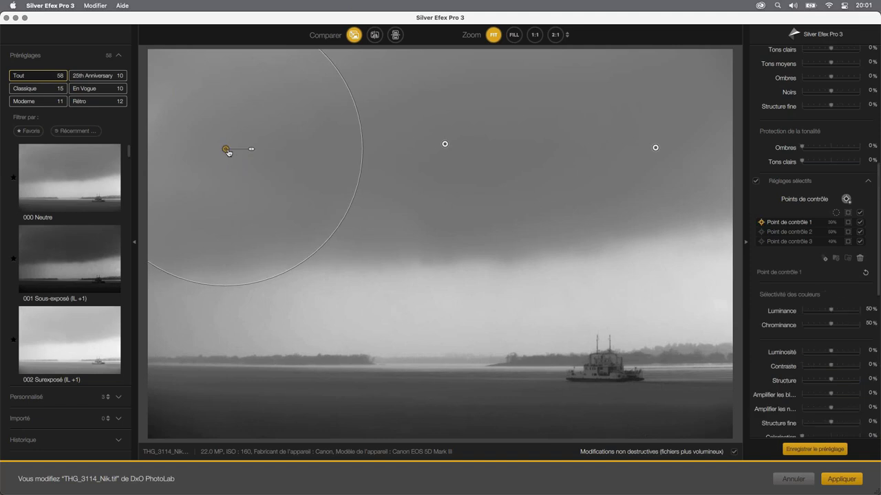
{"action": "left_click_drag", "start_coordinate": [251, 150], "coordinate": [260, 149]}
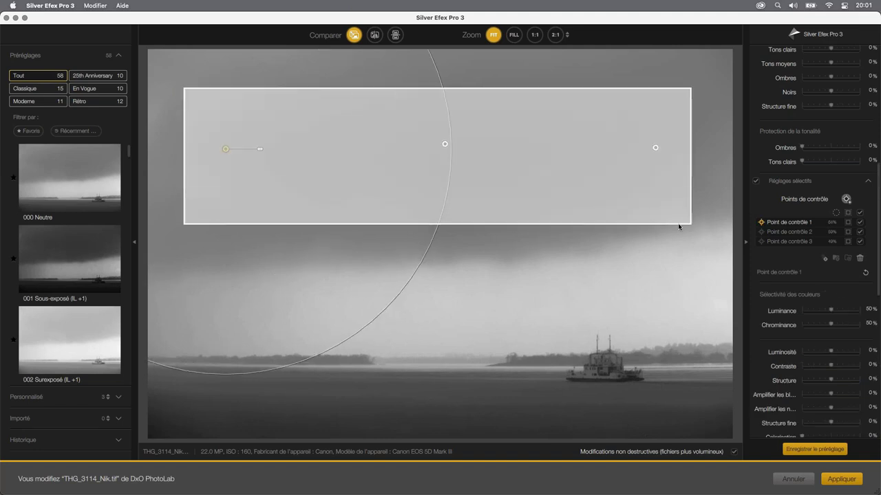
{"action": "left_click_drag", "start_coordinate": [583, 216], "coordinate": [691, 224]}
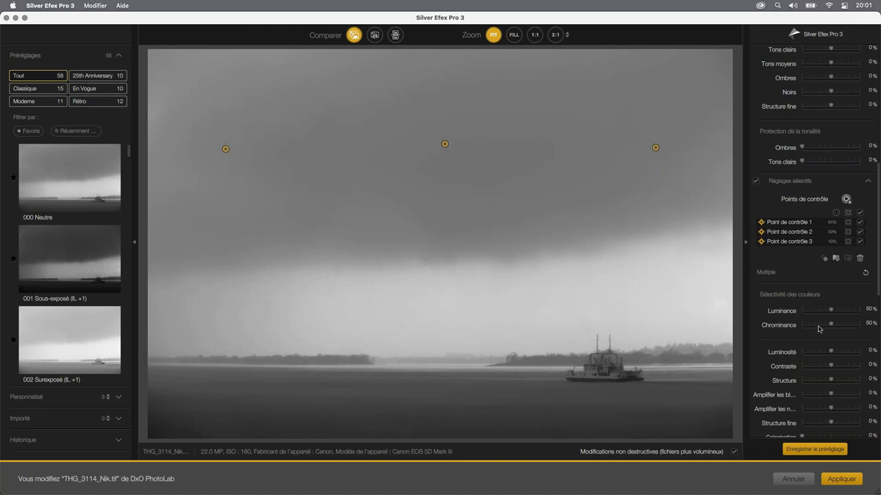
Set ClearView intensity to 61% on the stormy seascape.
{"action": "scroll", "coordinate": [820, 330], "scroll_direction": "up", "scroll_amount": 3}
{"action": "scroll", "coordinate": [819, 330], "scroll_direction": "down", "scroll_amount": 5}
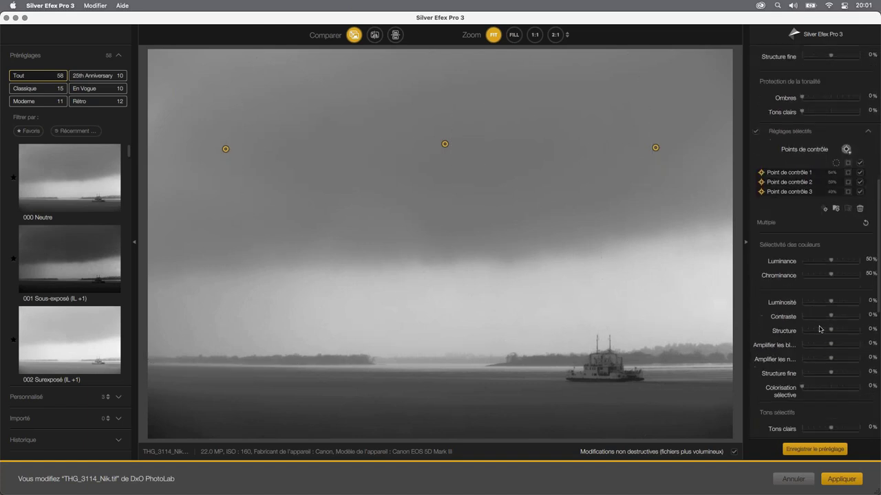
{"action": "scroll", "coordinate": [820, 330], "scroll_direction": "down", "scroll_amount": 3}
{"action": "scroll", "coordinate": [822, 330], "scroll_direction": "down", "scroll_amount": 1}
{"action": "scroll", "coordinate": [821, 330], "scroll_direction": "down", "scroll_amount": 3}
{"action": "scroll", "coordinate": [816, 296], "scroll_direction": "down", "scroll_amount": 2}
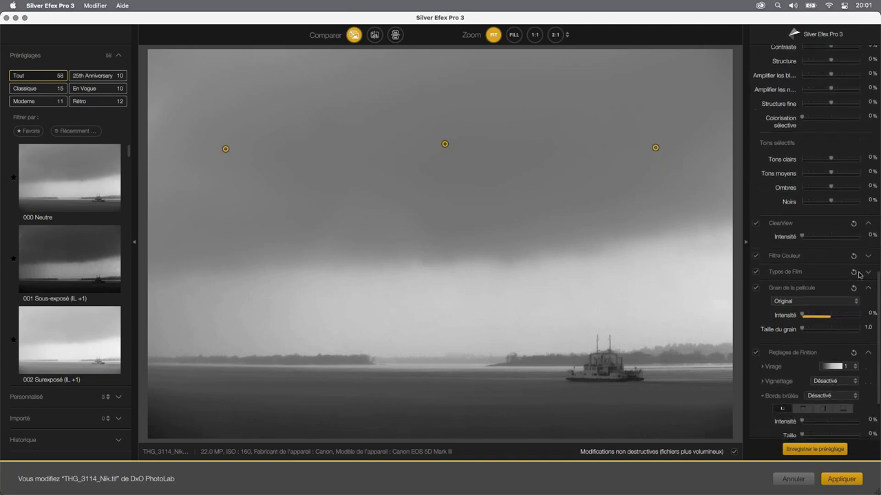
{"action": "scroll", "coordinate": [806, 248], "scroll_direction": "down", "scroll_amount": 1}
{"action": "left_click_drag", "start_coordinate": [802, 230], "coordinate": [843, 232]}
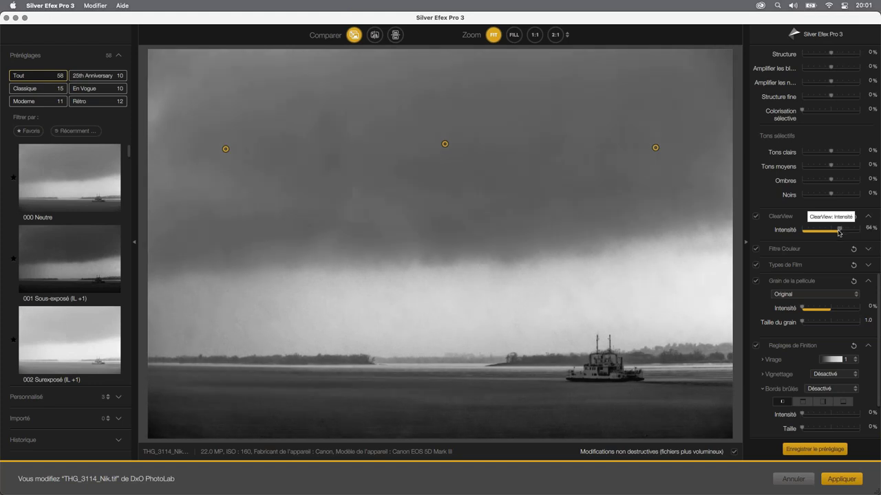
{"action": "left_click_drag", "start_coordinate": [843, 232], "coordinate": [837, 232]}
{"action": "mouse_move", "coordinate": [639, 231]}
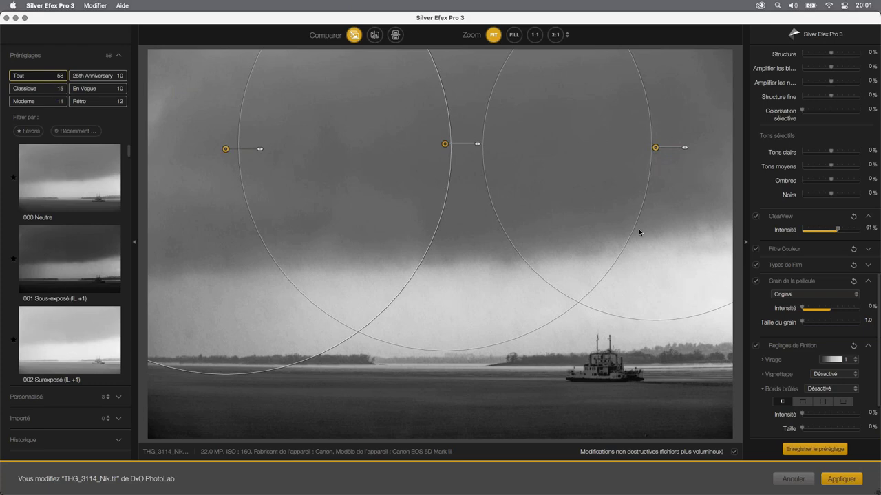
Scroll through the adjustment panel back to the top to review the settings.
{"action": "scroll", "coordinate": [834, 272], "scroll_direction": "up", "scroll_amount": 3}
{"action": "scroll", "coordinate": [834, 272], "scroll_direction": "up", "scroll_amount": 3}
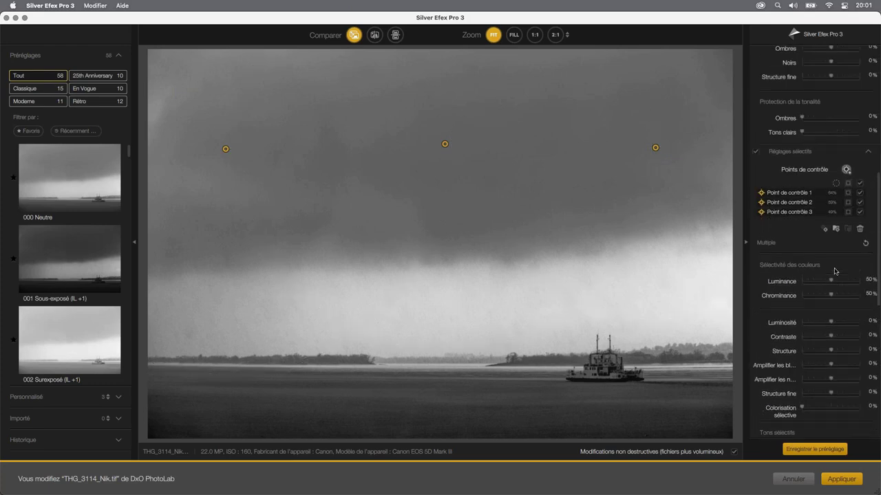
{"action": "scroll", "coordinate": [834, 272], "scroll_direction": "up", "scroll_amount": 2}
{"action": "scroll", "coordinate": [834, 273], "scroll_direction": "down", "scroll_amount": 3}
{"action": "scroll", "coordinate": [834, 272], "scroll_direction": "down", "scroll_amount": 5}
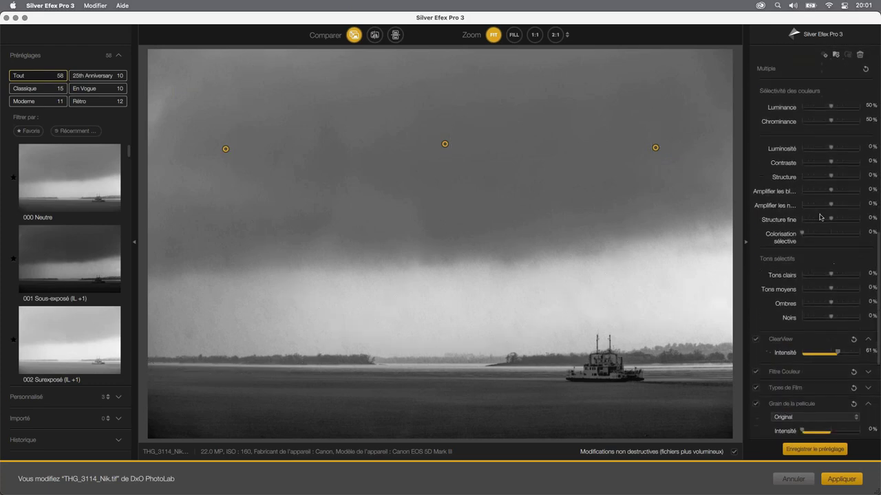
{"action": "scroll", "coordinate": [819, 217], "scroll_direction": "down", "scroll_amount": 5}
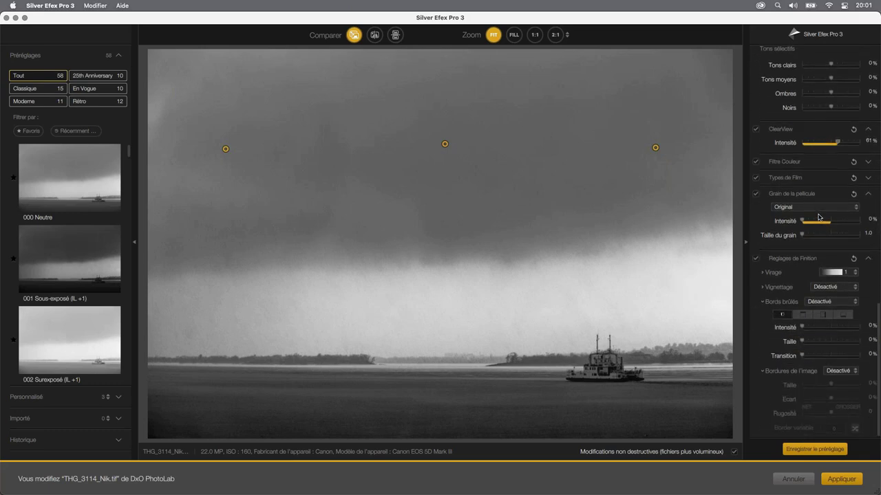
{"action": "scroll", "coordinate": [810, 220], "scroll_direction": "up", "scroll_amount": 4}
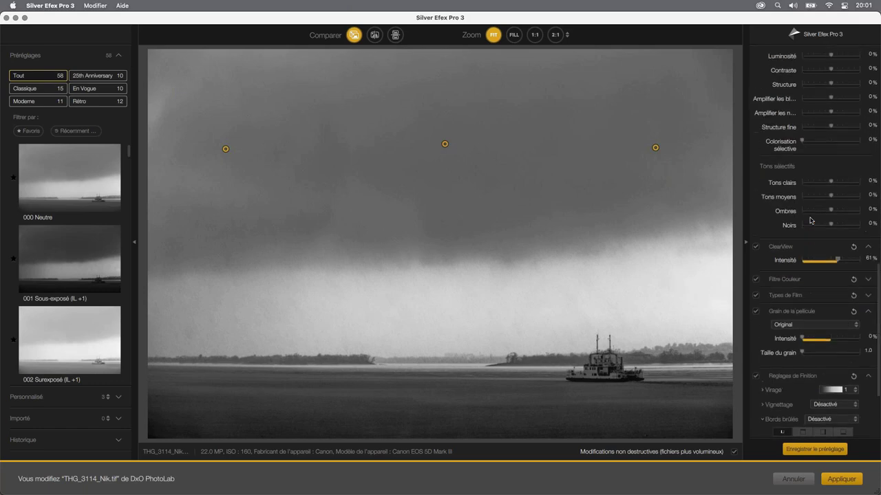
{"action": "scroll", "coordinate": [810, 220], "scroll_direction": "up", "scroll_amount": 2}
{"action": "scroll", "coordinate": [810, 220], "scroll_direction": "up", "scroll_amount": 3}
{"action": "scroll", "coordinate": [810, 220], "scroll_direction": "up", "scroll_amount": 4}
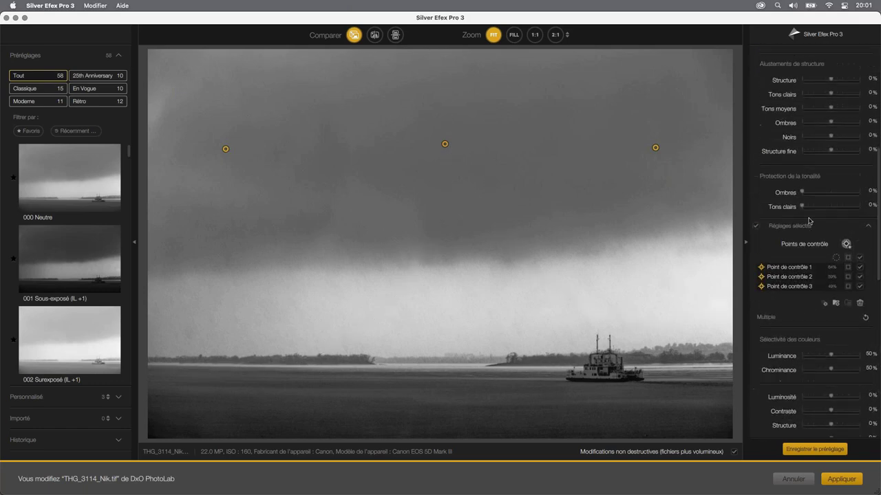
{"action": "scroll", "coordinate": [810, 220], "scroll_direction": "up", "scroll_amount": 2}
{"action": "scroll", "coordinate": [810, 220], "scroll_direction": "up", "scroll_amount": 2}
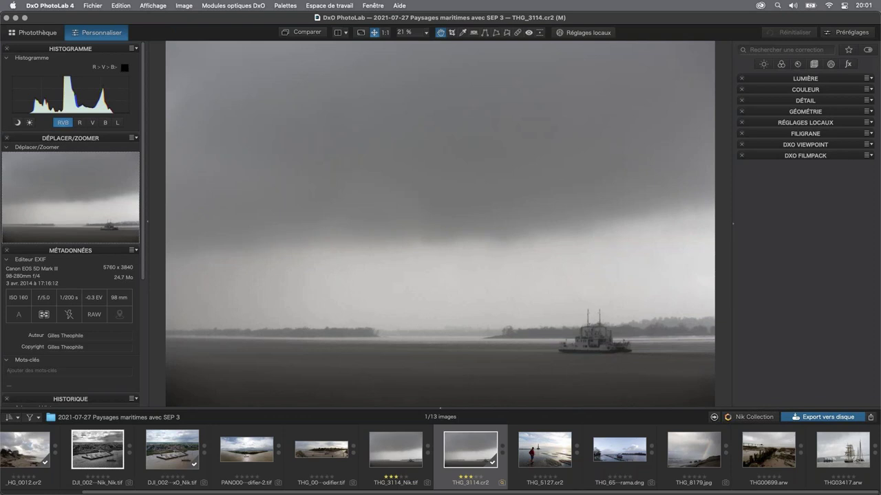
Open the rainbow seascape THG_8179.jpg from the PhotoLab filmstrip.
{"action": "left_click", "coordinate": [699, 458]}
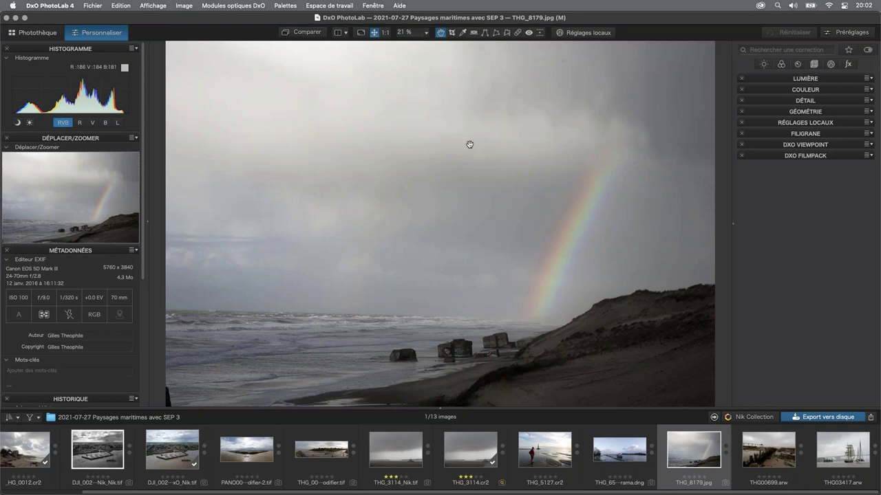
Send THG_8179.jpg to Silver Efex Pro 3 via the Nik Collection plugin selector.
{"action": "left_click", "coordinate": [757, 420]}
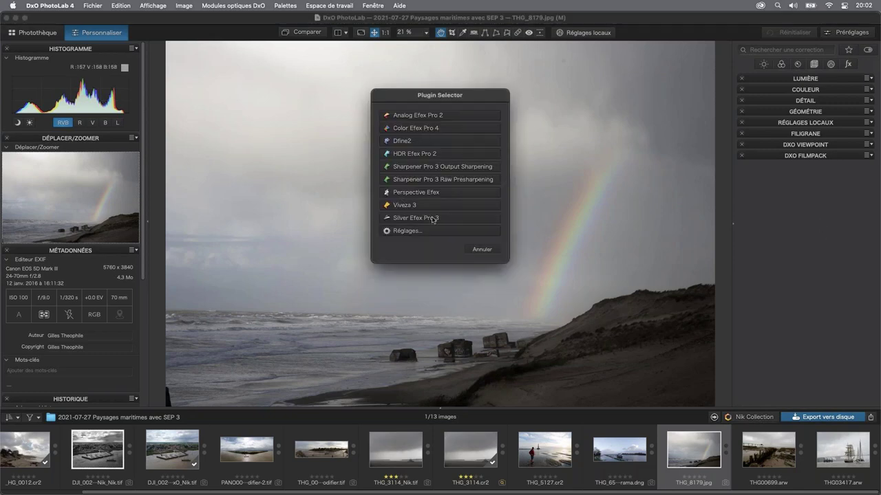
{"action": "left_click", "coordinate": [482, 249]}
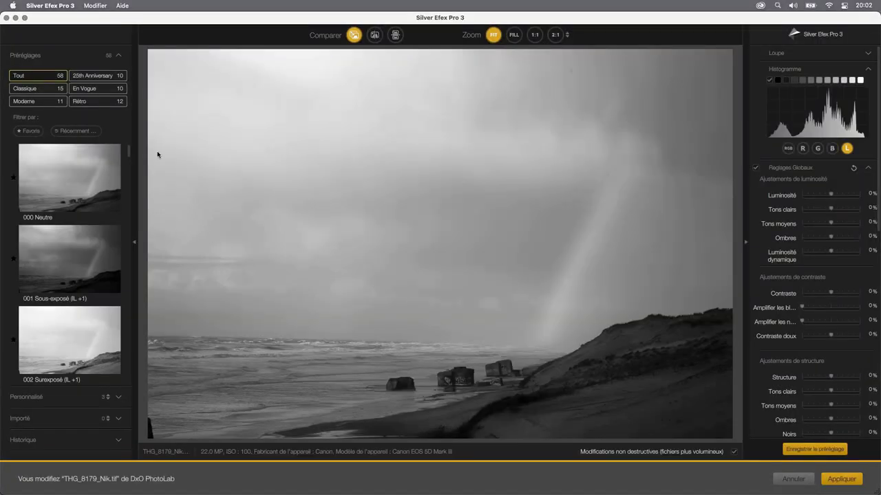
Try the 019 Traitement beaux-arts preset, then preset 020, confirming each replacement.
{"action": "scroll", "coordinate": [129, 158], "scroll_direction": "down", "scroll_amount": 3}
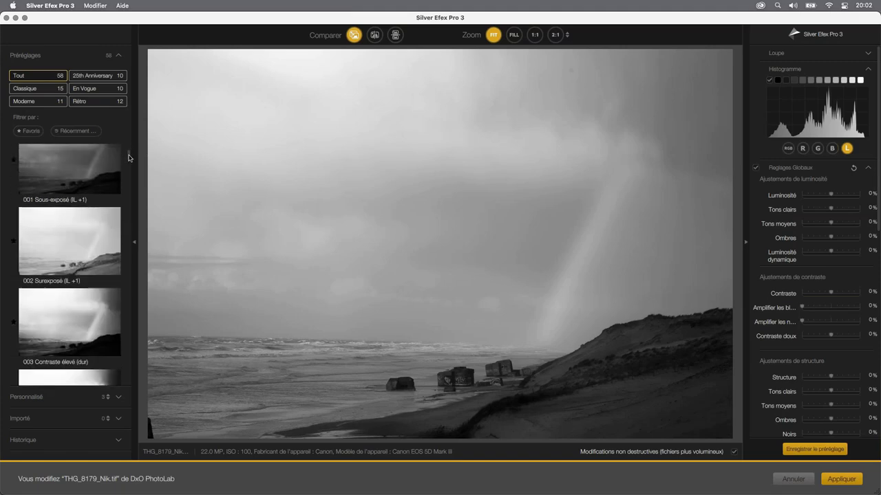
{"action": "left_click_drag", "start_coordinate": [128, 158], "coordinate": [130, 238]}
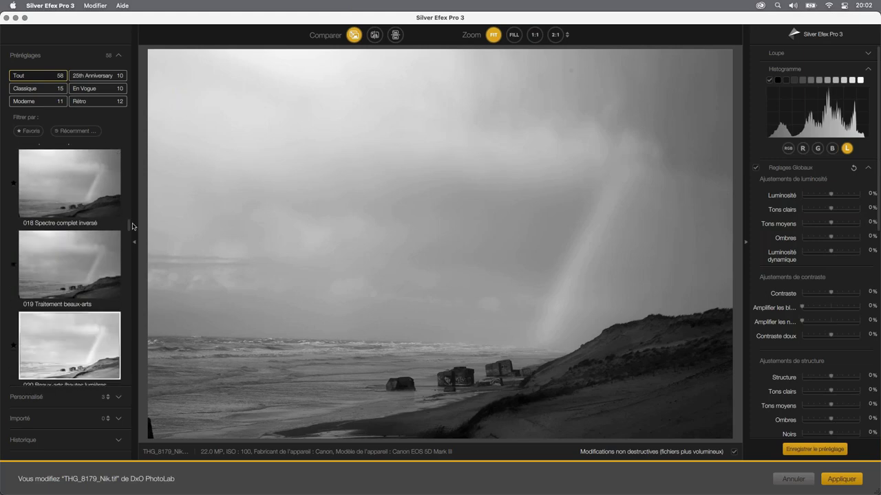
{"action": "left_click", "coordinate": [75, 274]}
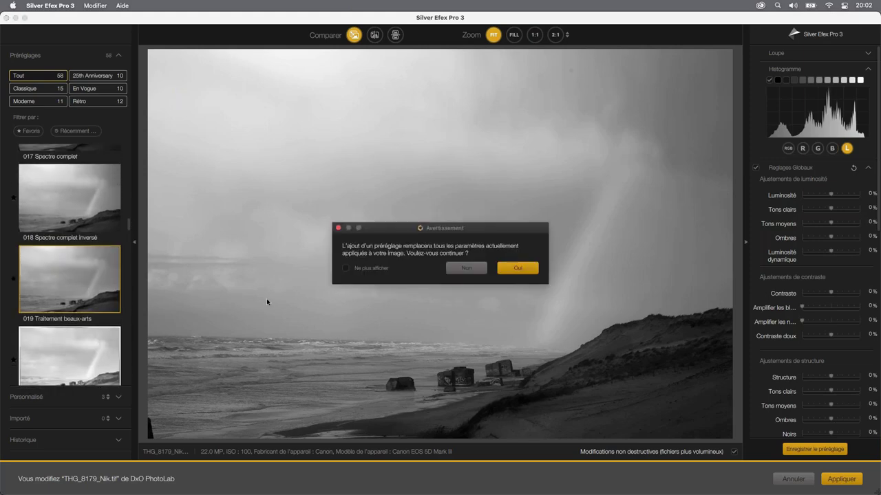
{"action": "left_click", "coordinate": [533, 270]}
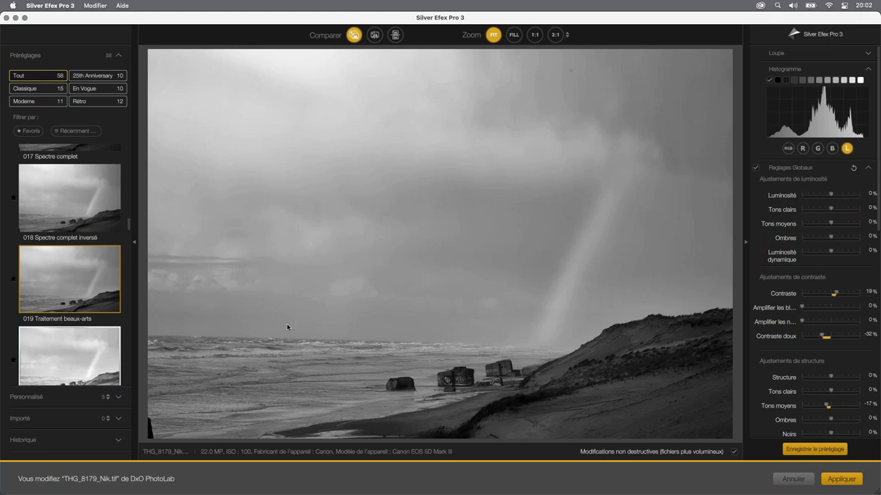
{"action": "left_click", "coordinate": [62, 350]}
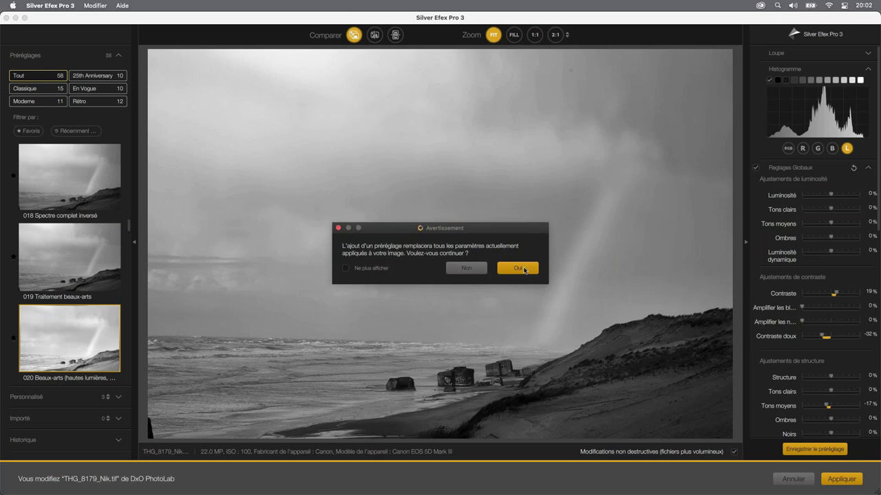
{"action": "left_click", "coordinate": [520, 268]}
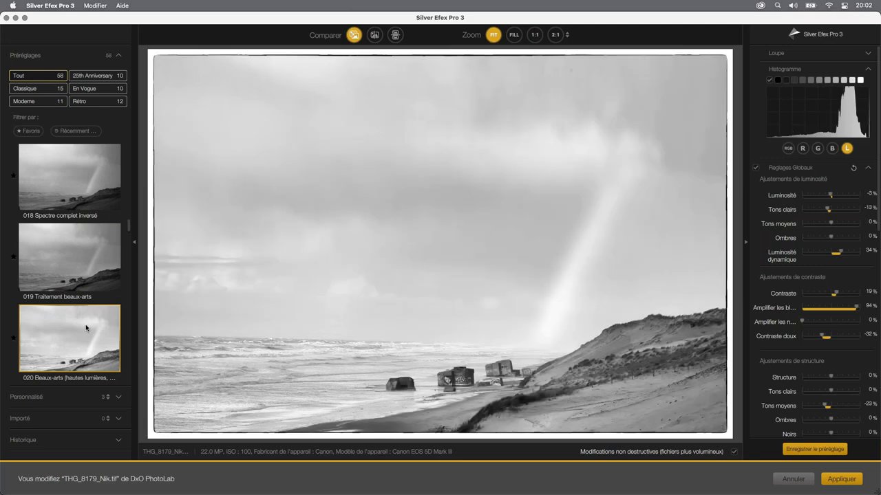
Apply the 000 Neutre preset from the top of the list, confirming the replacement.
{"action": "scroll", "coordinate": [105, 323], "scroll_direction": "up", "scroll_amount": 2}
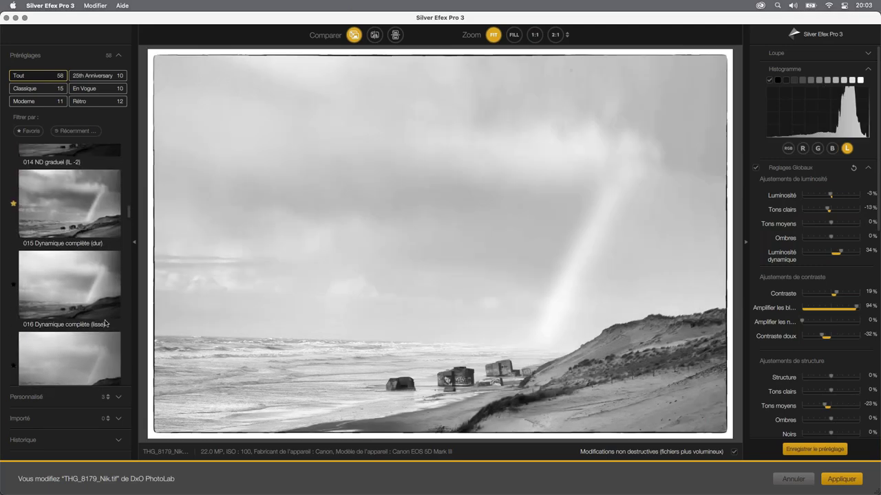
{"action": "scroll", "coordinate": [105, 323], "scroll_direction": "up", "scroll_amount": 2}
{"action": "scroll", "coordinate": [105, 323], "scroll_direction": "up", "scroll_amount": 2}
{"action": "scroll", "coordinate": [106, 323], "scroll_direction": "up", "scroll_amount": 2}
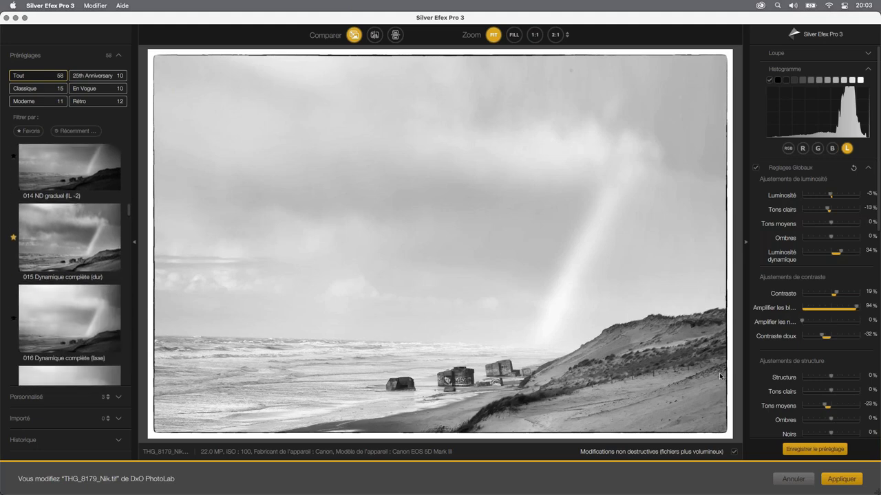
{"action": "scroll", "coordinate": [54, 177], "scroll_direction": "up", "scroll_amount": 3}
{"action": "scroll", "coordinate": [55, 177], "scroll_direction": "up", "scroll_amount": 3}
{"action": "scroll", "coordinate": [55, 176], "scroll_direction": "up", "scroll_amount": 4}
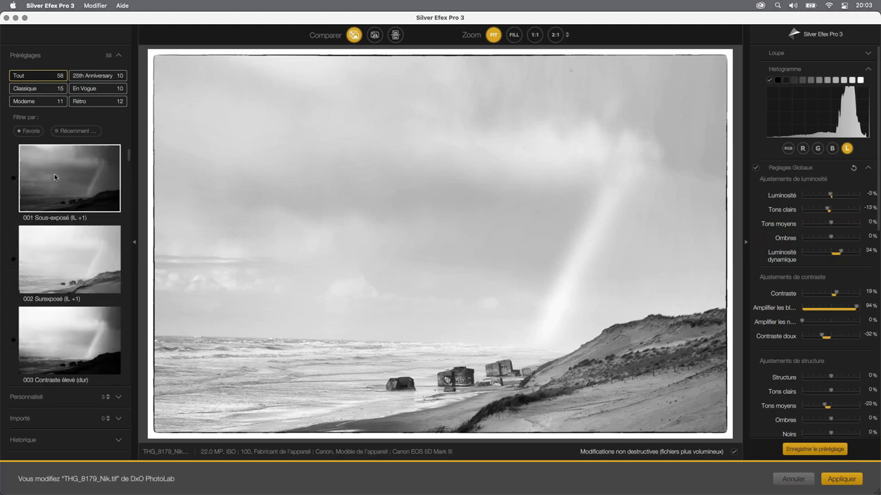
{"action": "scroll", "coordinate": [55, 172], "scroll_direction": "up", "scroll_amount": 4}
{"action": "left_click", "coordinate": [101, 170]}
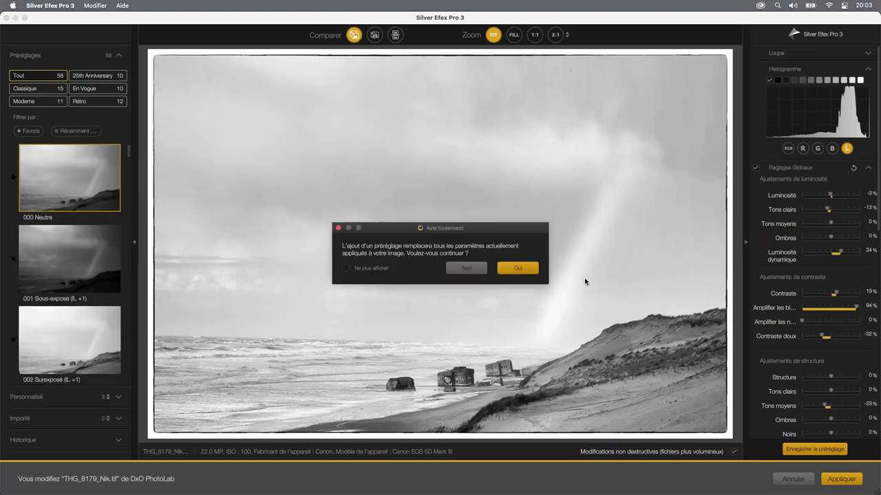
{"action": "left_click", "coordinate": [527, 269]}
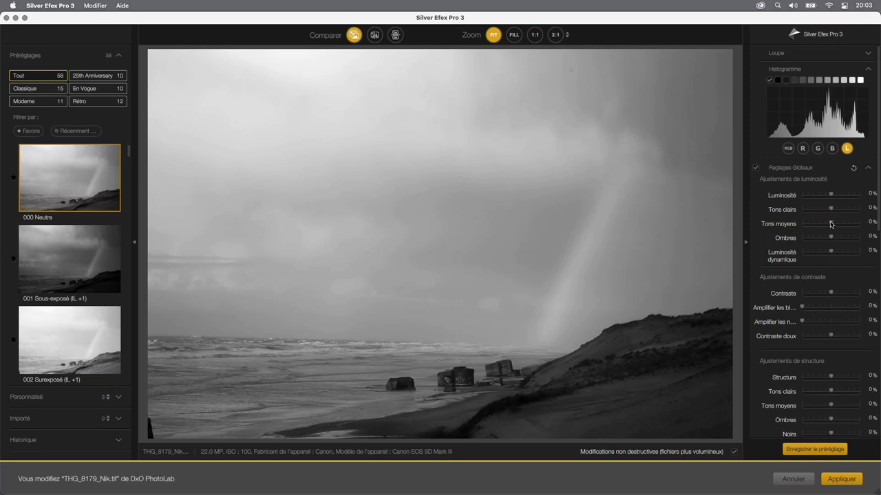
Set Ombres to 34% and Contraste to 28% in Réglages Globaux.
{"action": "left_click_drag", "start_coordinate": [831, 240], "coordinate": [840, 240]}
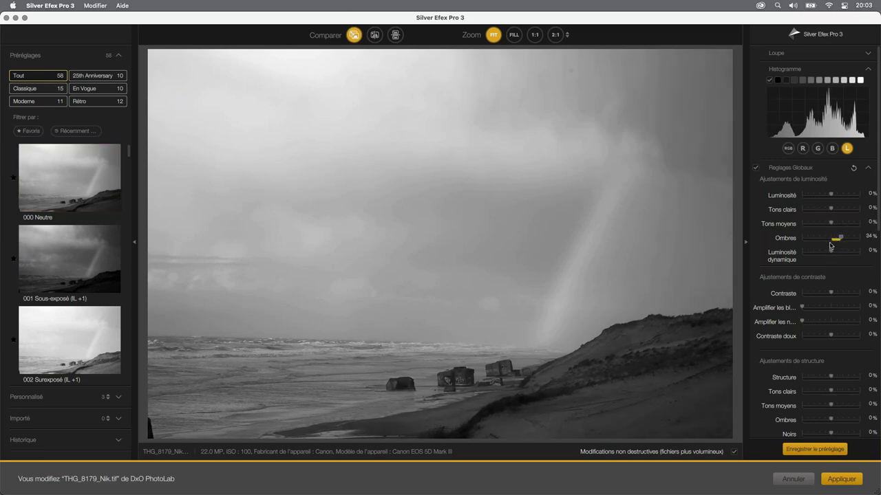
{"action": "scroll", "coordinate": [826, 227], "scroll_direction": "down", "scroll_amount": 2}
{"action": "left_click_drag", "start_coordinate": [830, 234], "coordinate": [841, 236]}
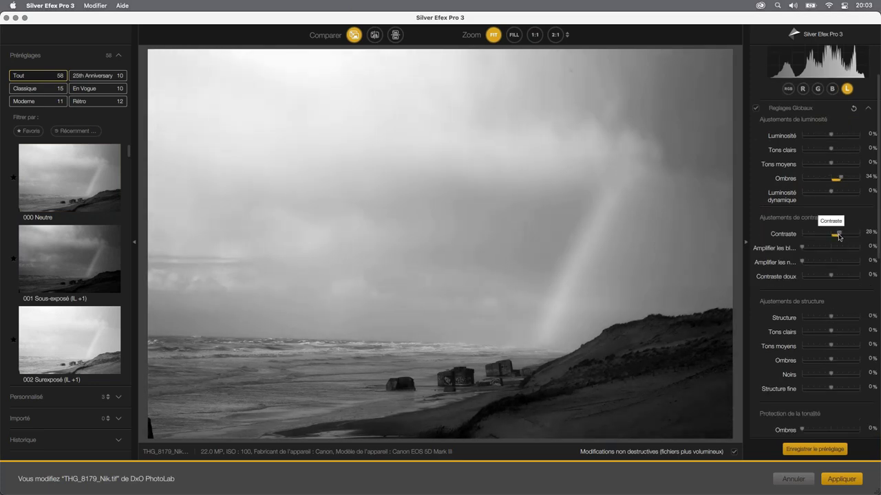
{"action": "left_click_drag", "start_coordinate": [841, 236], "coordinate": [837, 236]}
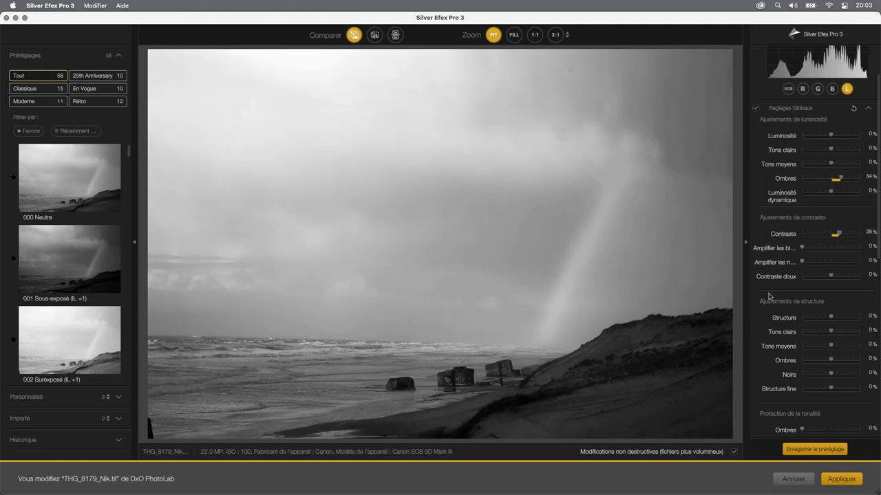
Scroll through the adjustment panel, leaving the structure settings at 0%.
{"action": "scroll", "coordinate": [769, 296], "scroll_direction": "down", "scroll_amount": 3}
{"action": "scroll", "coordinate": [768, 296], "scroll_direction": "down", "scroll_amount": 5}
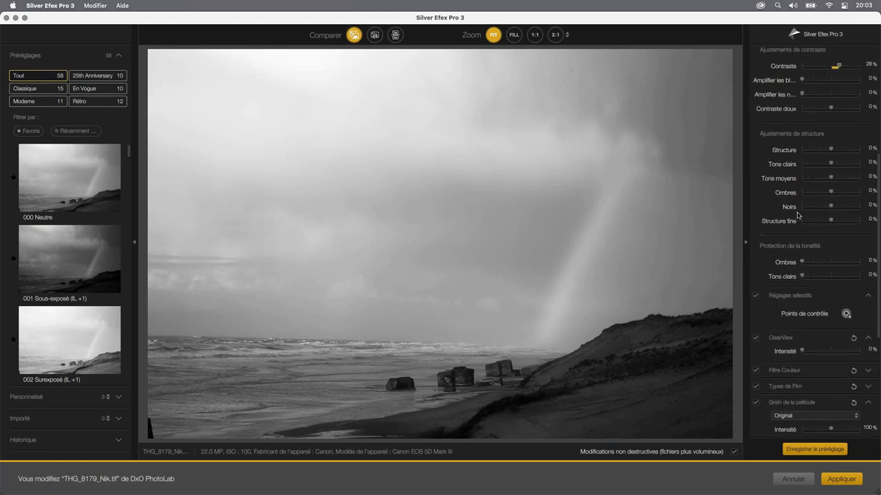
{"action": "scroll", "coordinate": [791, 261], "scroll_direction": "up", "scroll_amount": 5}
{"action": "scroll", "coordinate": [805, 227], "scroll_direction": "up", "scroll_amount": 1}
{"action": "scroll", "coordinate": [819, 203], "scroll_direction": "down", "scroll_amount": 4}
{"action": "scroll", "coordinate": [820, 203], "scroll_direction": "down", "scroll_amount": 4}
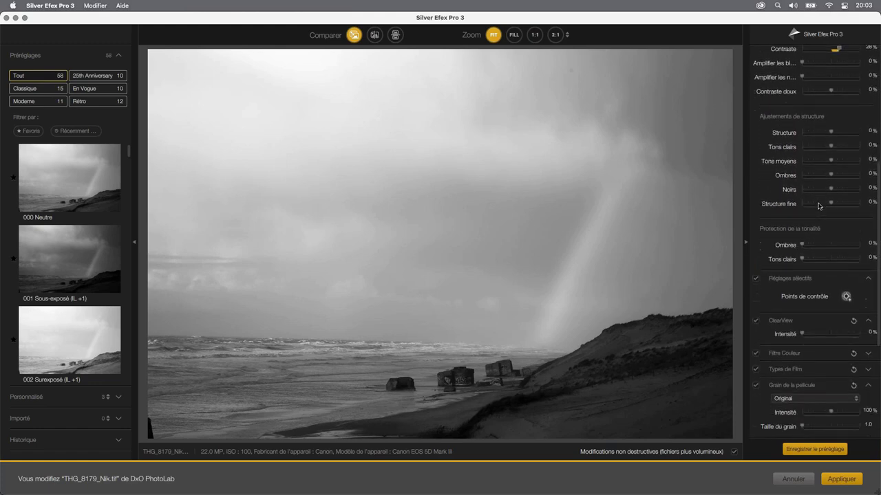
{"action": "scroll", "coordinate": [819, 205], "scroll_direction": "down", "scroll_amount": 7}
{"action": "scroll", "coordinate": [819, 207], "scroll_direction": "down", "scroll_amount": 1}
{"action": "scroll", "coordinate": [818, 208], "scroll_direction": "up", "scroll_amount": 7}
{"action": "scroll", "coordinate": [818, 207], "scroll_direction": "up", "scroll_amount": 15}
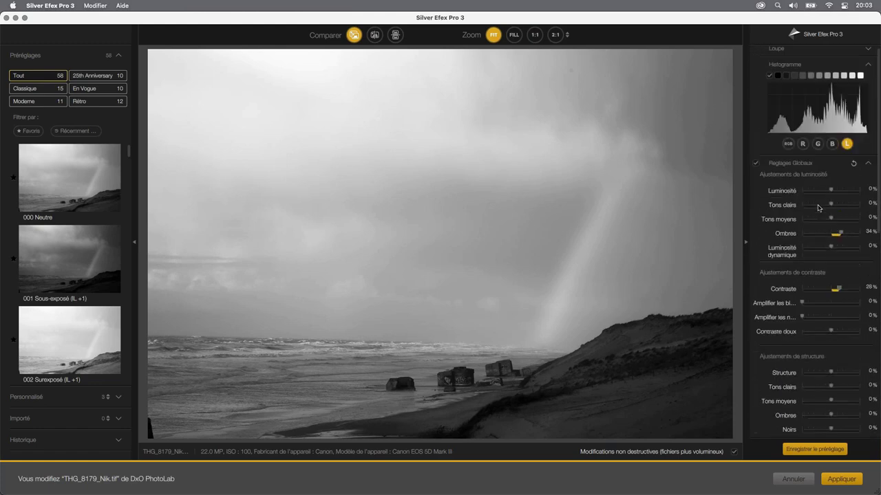
{"action": "scroll", "coordinate": [819, 270], "scroll_direction": "down", "scroll_amount": 5}
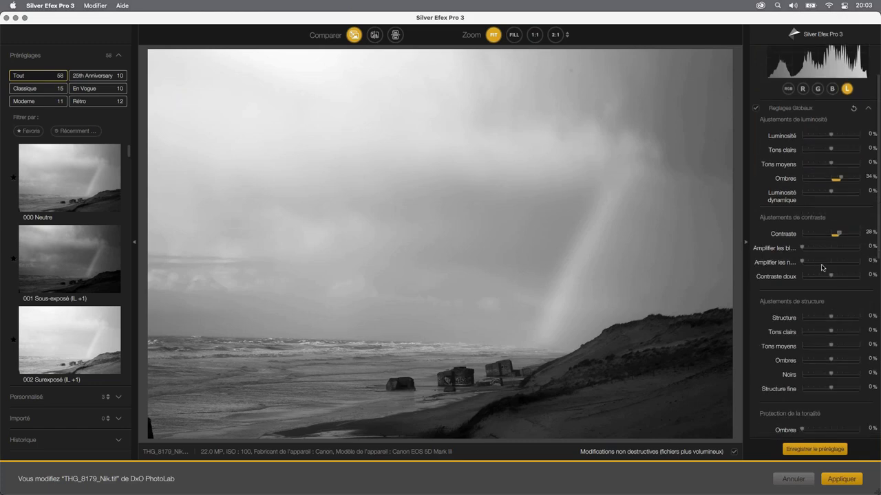
{"action": "scroll", "coordinate": [819, 270], "scroll_direction": "down", "scroll_amount": 2}
{"action": "scroll", "coordinate": [820, 268], "scroll_direction": "down", "scroll_amount": 2}
{"action": "scroll", "coordinate": [821, 267], "scroll_direction": "down", "scroll_amount": 4}
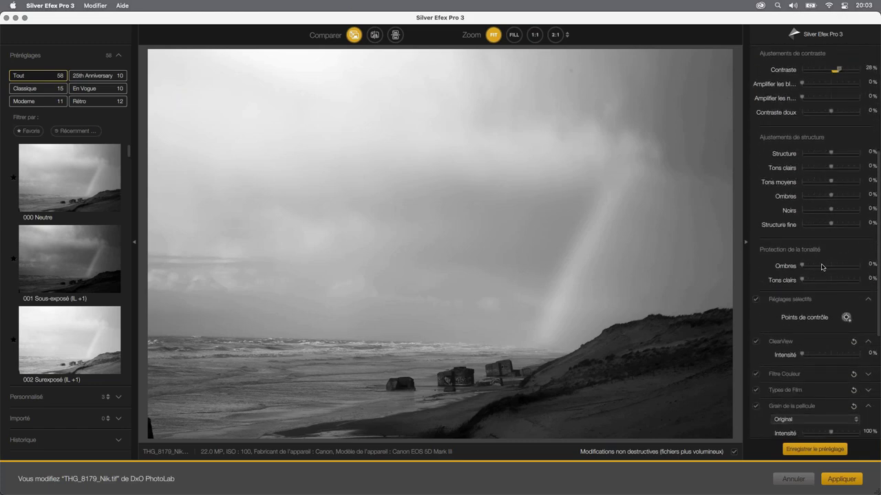
{"action": "scroll", "coordinate": [821, 266], "scroll_direction": "down", "scroll_amount": 3}
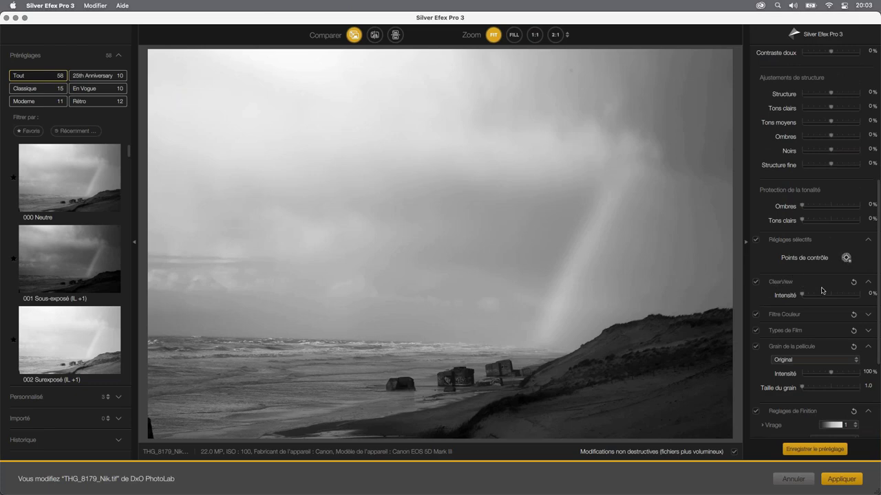
Place a control point on the upper rainbow and duplicate it down the beam.
{"action": "left_click", "coordinate": [846, 259]}
{"action": "left_click", "coordinate": [606, 203]}
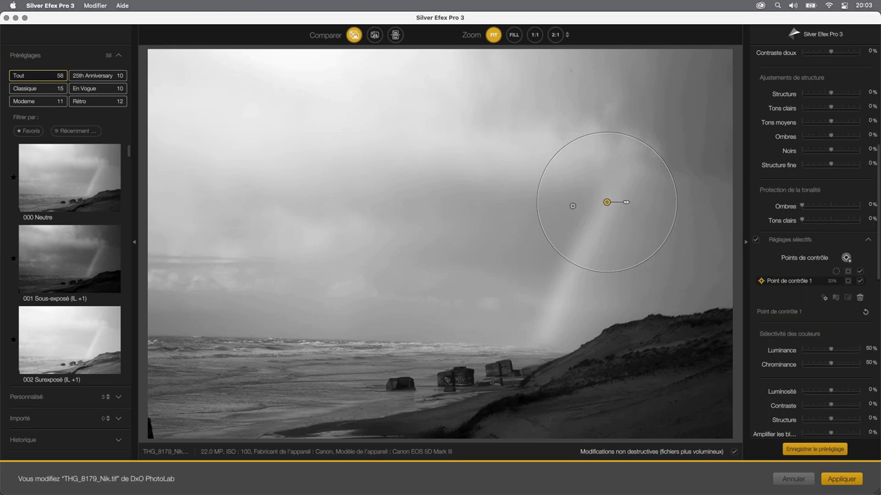
{"action": "left_click_drag", "start_coordinate": [607, 202], "coordinate": [556, 320]}
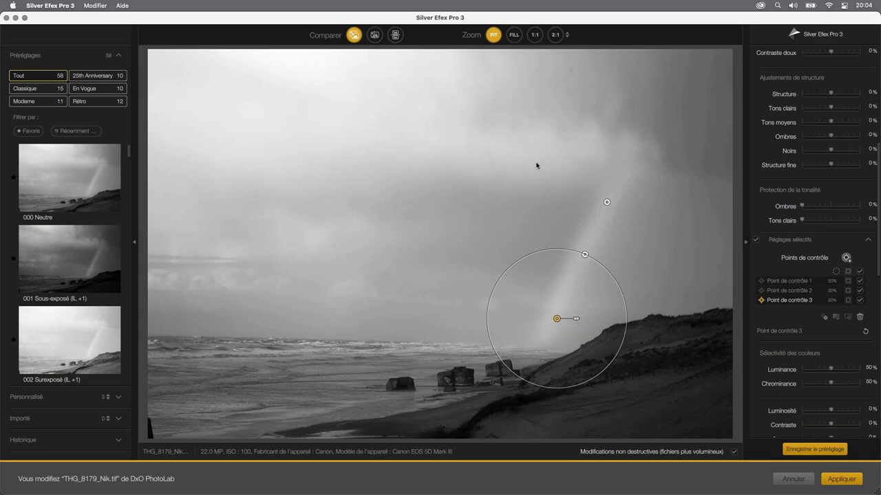
Marquee-select all three rainbow control points, each sized 20%, and review their settings.
{"action": "mouse_move", "coordinate": [537, 165]}
{"action": "left_mouse_down"}
{"action": "mouse_move", "coordinate": [624, 261]}
{"action": "mouse_move", "coordinate": [621, 340]}
{"action": "left_mouse_up"}
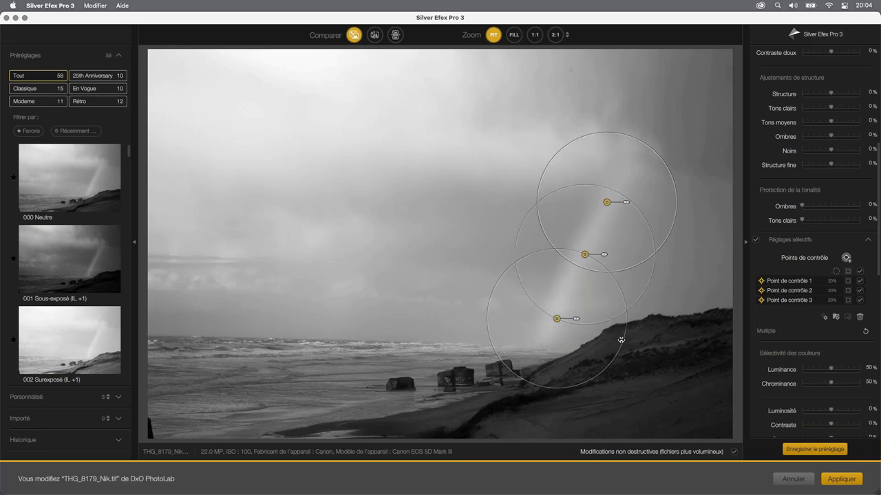
{"action": "scroll", "coordinate": [823, 349], "scroll_direction": "down", "scroll_amount": 2}
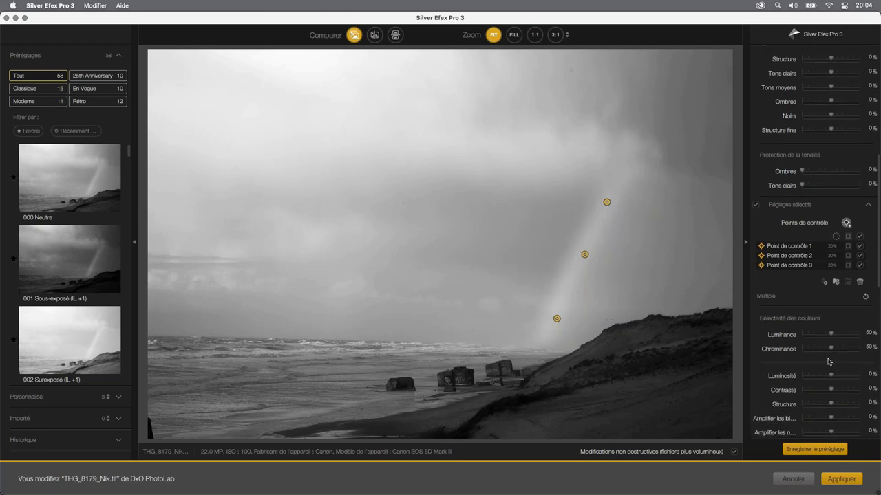
{"action": "scroll", "coordinate": [822, 349], "scroll_direction": "down", "scroll_amount": 3}
{"action": "scroll", "coordinate": [823, 349], "scroll_direction": "down", "scroll_amount": 2}
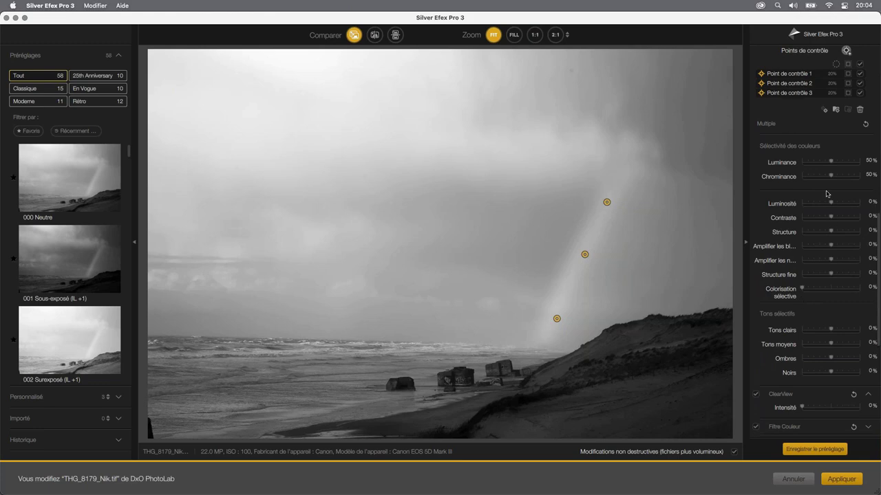
{"action": "scroll", "coordinate": [838, 196], "scroll_direction": "up", "scroll_amount": 3}
{"action": "scroll", "coordinate": [839, 196], "scroll_direction": "up", "scroll_amount": 3}
{"action": "scroll", "coordinate": [836, 241], "scroll_direction": "down", "scroll_amount": 3}
{"action": "scroll", "coordinate": [826, 303], "scroll_direction": "down", "scroll_amount": 3}
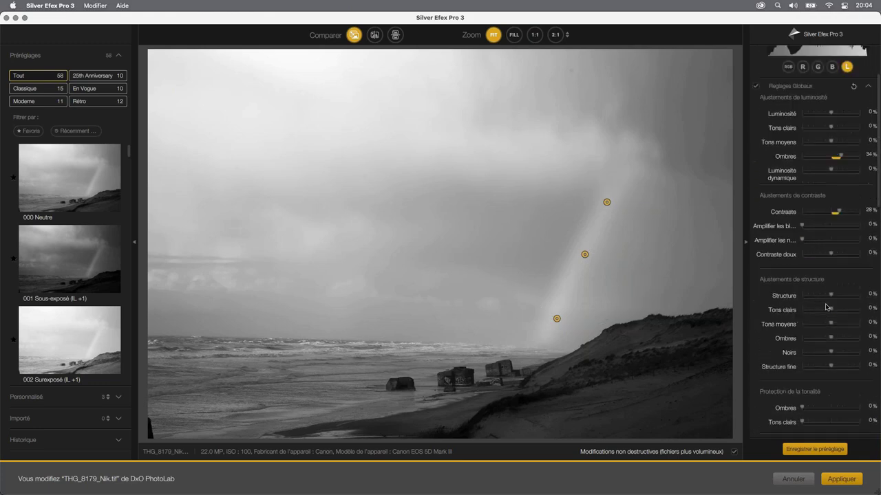
{"action": "scroll", "coordinate": [826, 303], "scroll_direction": "down", "scroll_amount": 3}
{"action": "scroll", "coordinate": [825, 302], "scroll_direction": "down", "scroll_amount": 3}
{"action": "scroll", "coordinate": [825, 301], "scroll_direction": "down", "scroll_amount": 3}
{"action": "scroll", "coordinate": [815, 282], "scroll_direction": "down", "scroll_amount": 2}
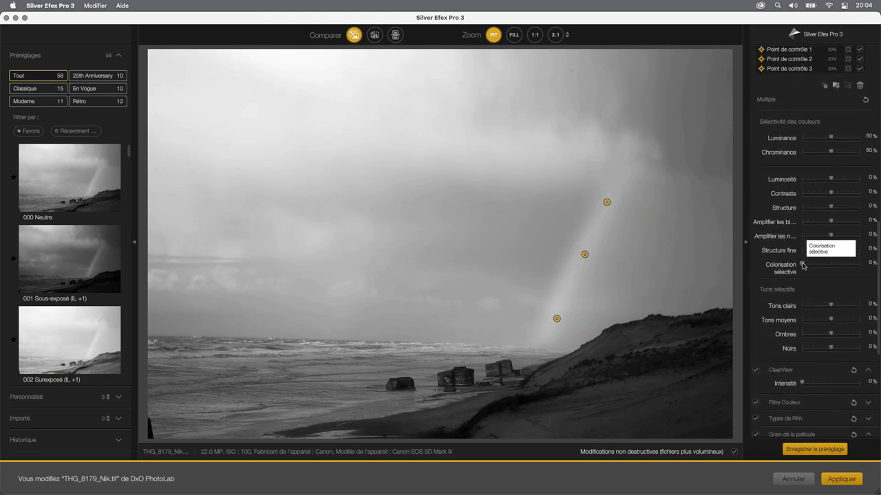
Raise Colorisation sélective to 100% on the three control points and apply the conversion.
{"action": "left_click_drag", "start_coordinate": [802, 266], "coordinate": [844, 265]}
{"action": "left_click_drag", "start_coordinate": [844, 265], "coordinate": [868, 266]}
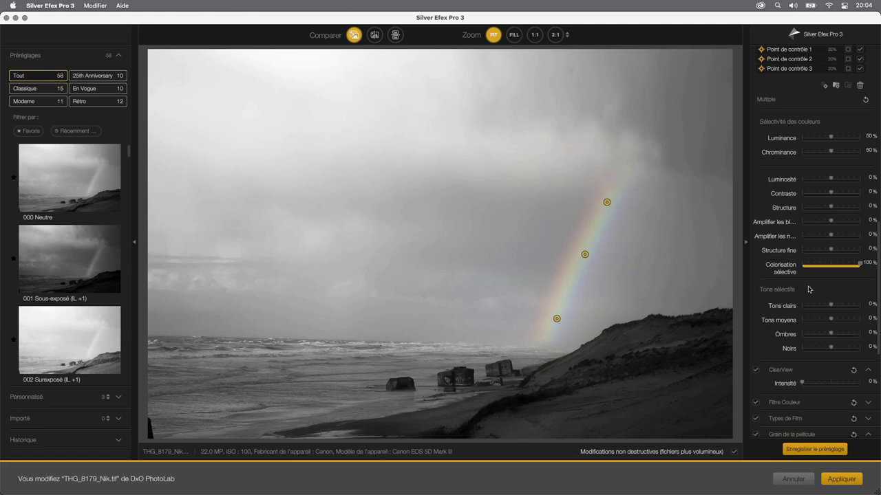
{"action": "scroll", "coordinate": [809, 289], "scroll_direction": "up", "scroll_amount": 10}
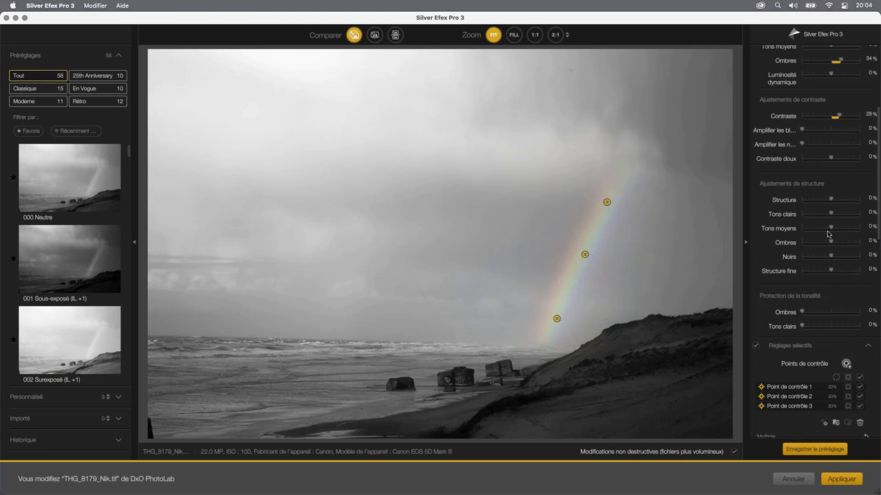
{"action": "scroll", "coordinate": [826, 235], "scroll_direction": "down", "scroll_amount": 4}
{"action": "scroll", "coordinate": [806, 361], "scroll_direction": "down", "scroll_amount": 4}
{"action": "scroll", "coordinate": [807, 362], "scroll_direction": "down", "scroll_amount": 1}
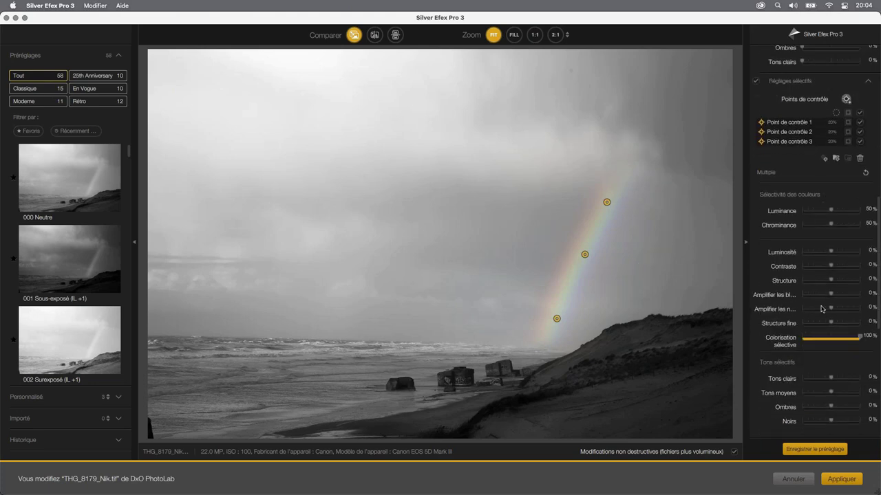
{"action": "left_click", "coordinate": [834, 475]}
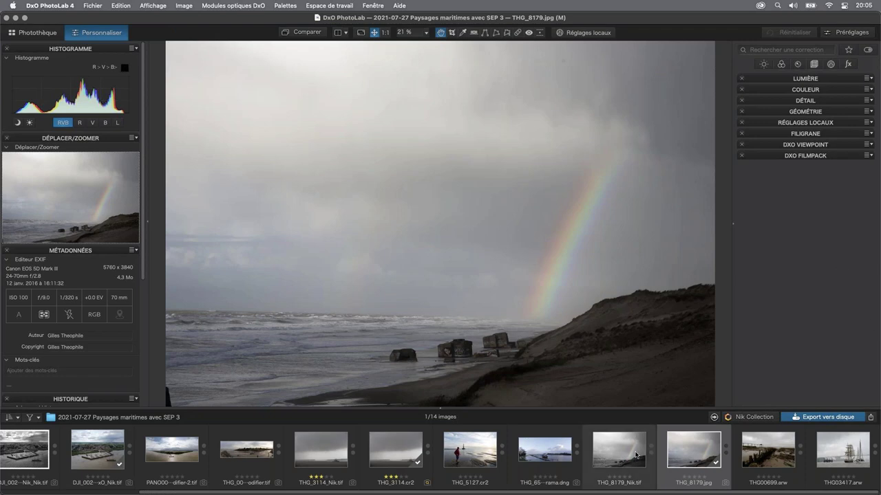
Display THG_8179_Nik.tif, the B&W seascape with a colour rainbow, in the viewer.
{"action": "left_click", "coordinate": [634, 455]}
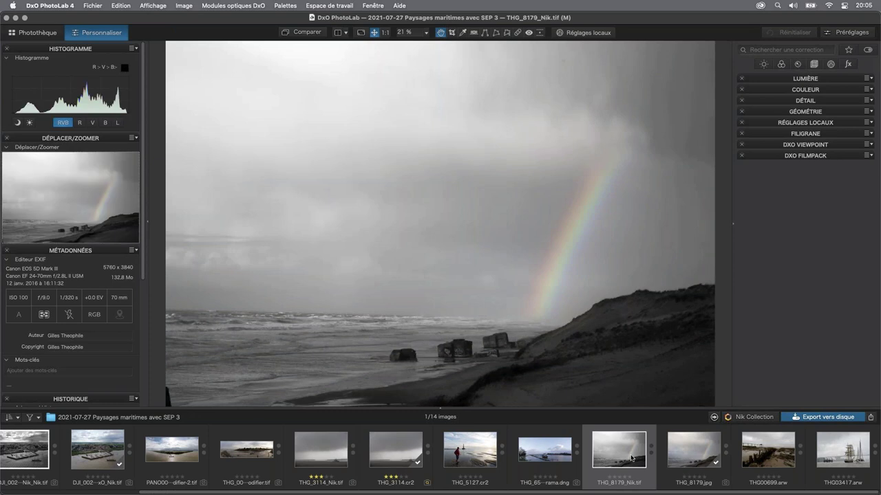